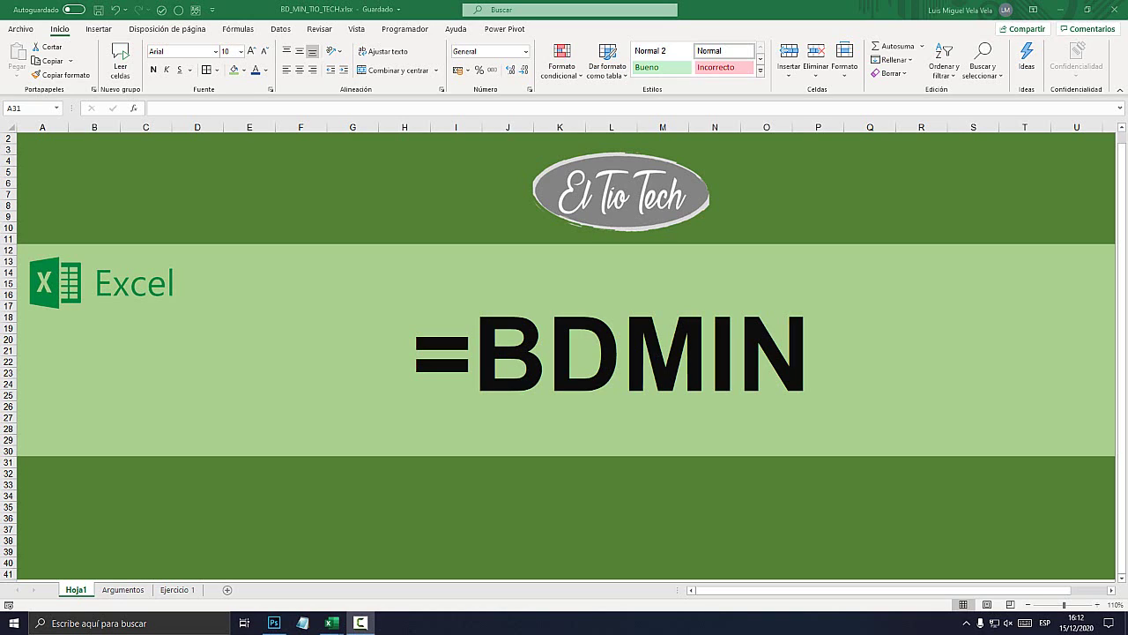
- Switch from Hoja1 to the Argumentos sheet showing the =BDMIN(BD; NOMBRE CAMPO; CRITERIOS) syntax
key(ctrl+Page_Down)
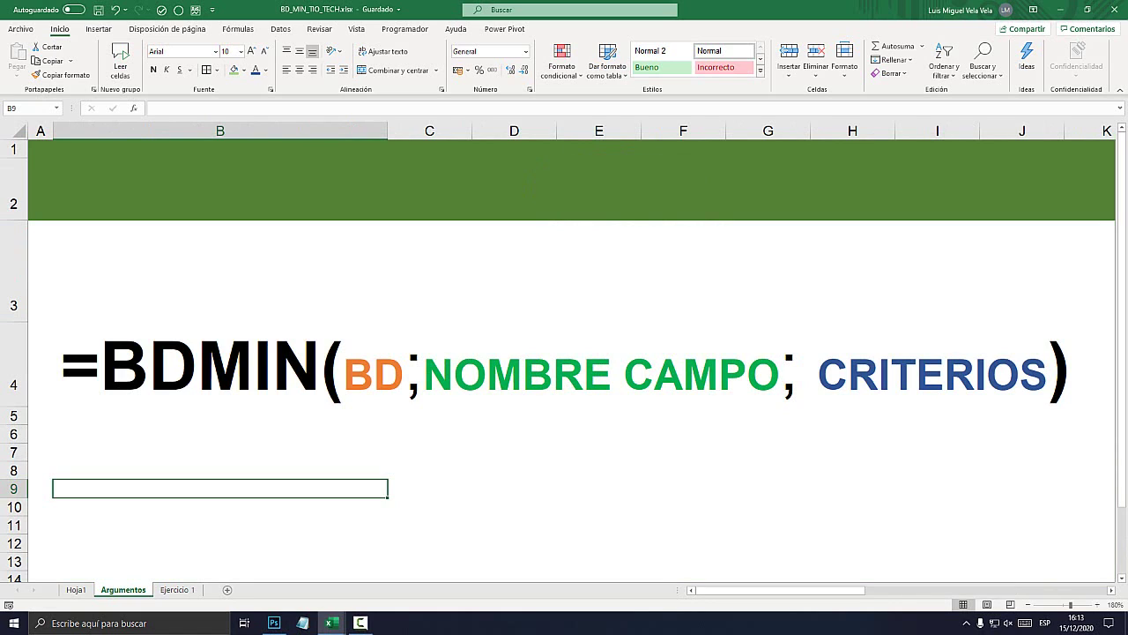
- Highlight the BD, NOMBRE CAMPO and CRITERIOS arguments in B4, then move to Ejercicio 1
double_click(71, 370)
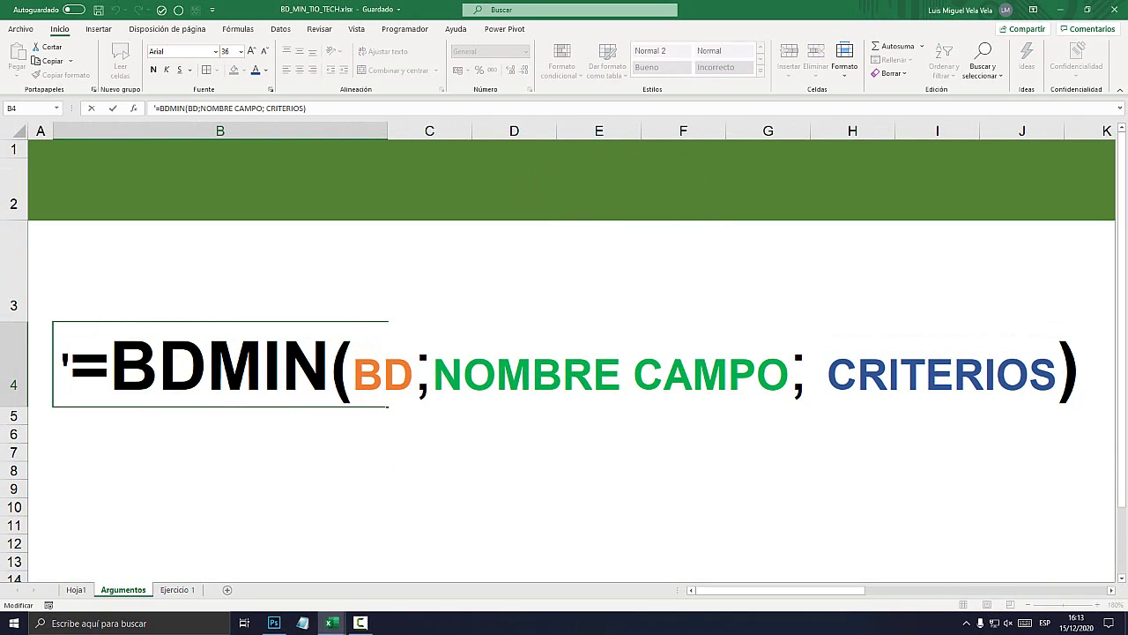
double_click(383, 374)
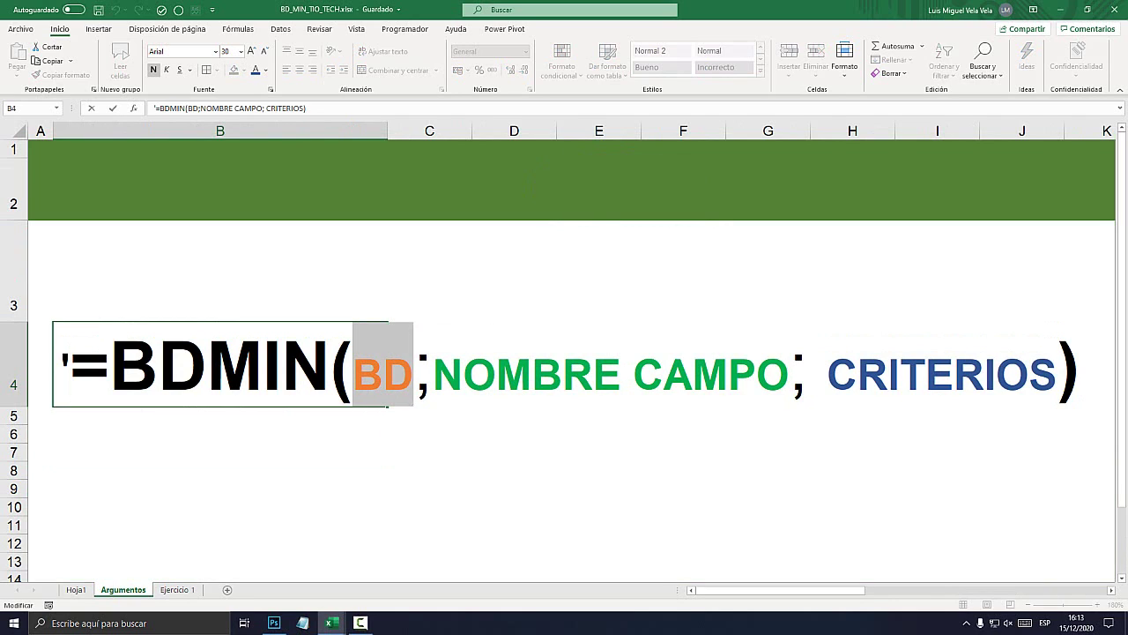
click(383, 374)
double_click(383, 374)
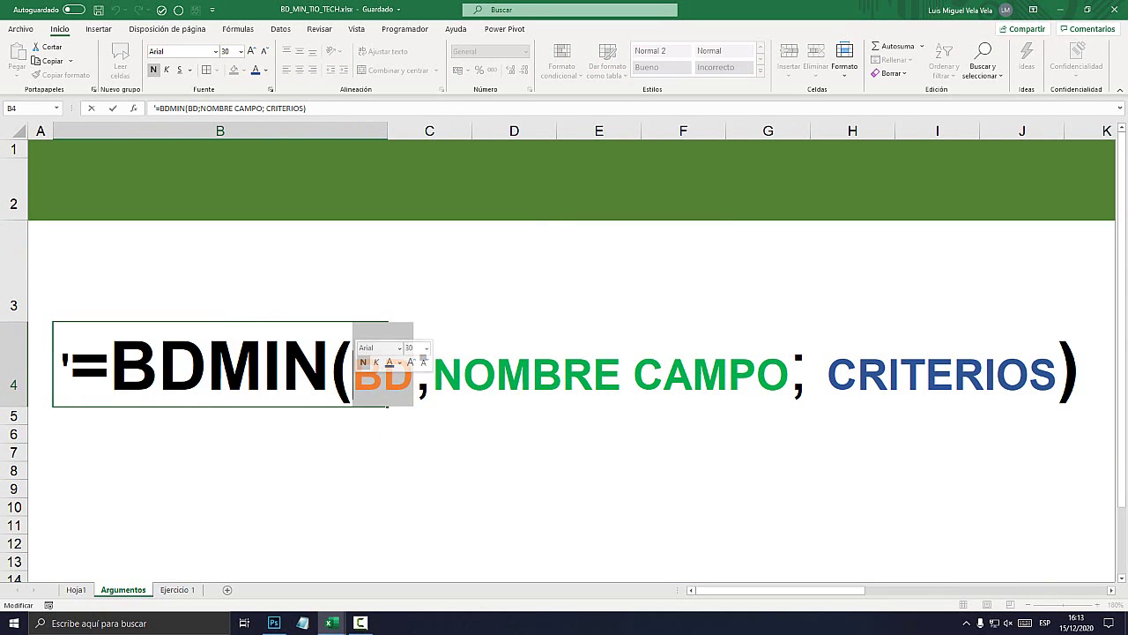
drag(433, 374, 789, 374)
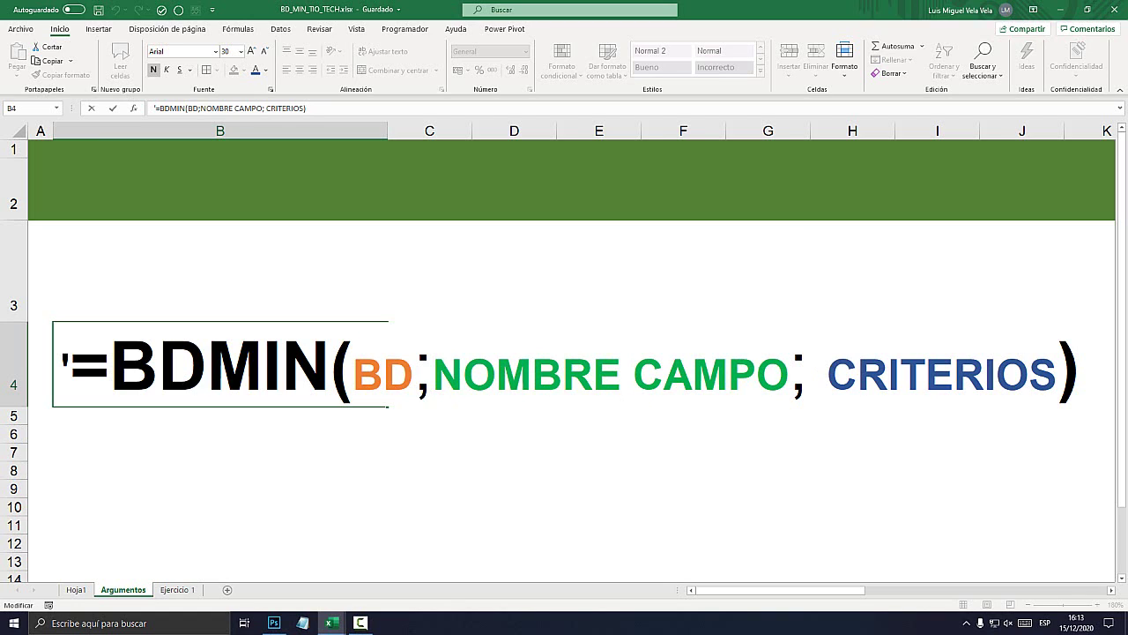
drag(433, 370, 808, 370)
drag(829, 374, 1057, 375)
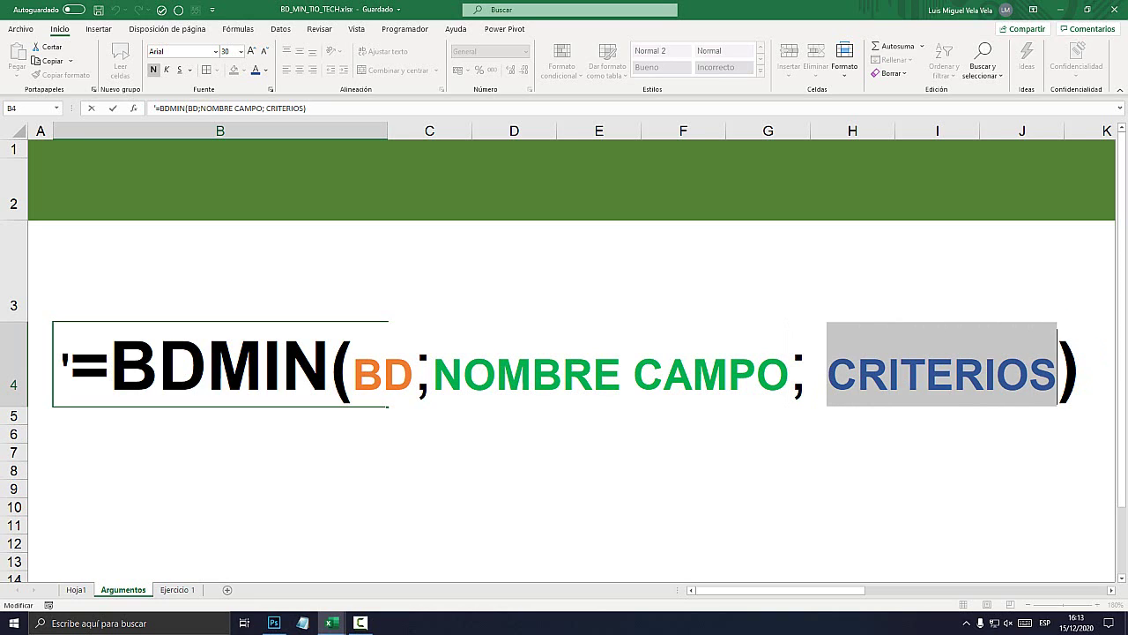
drag(353, 374, 1057, 375)
click(514, 470)
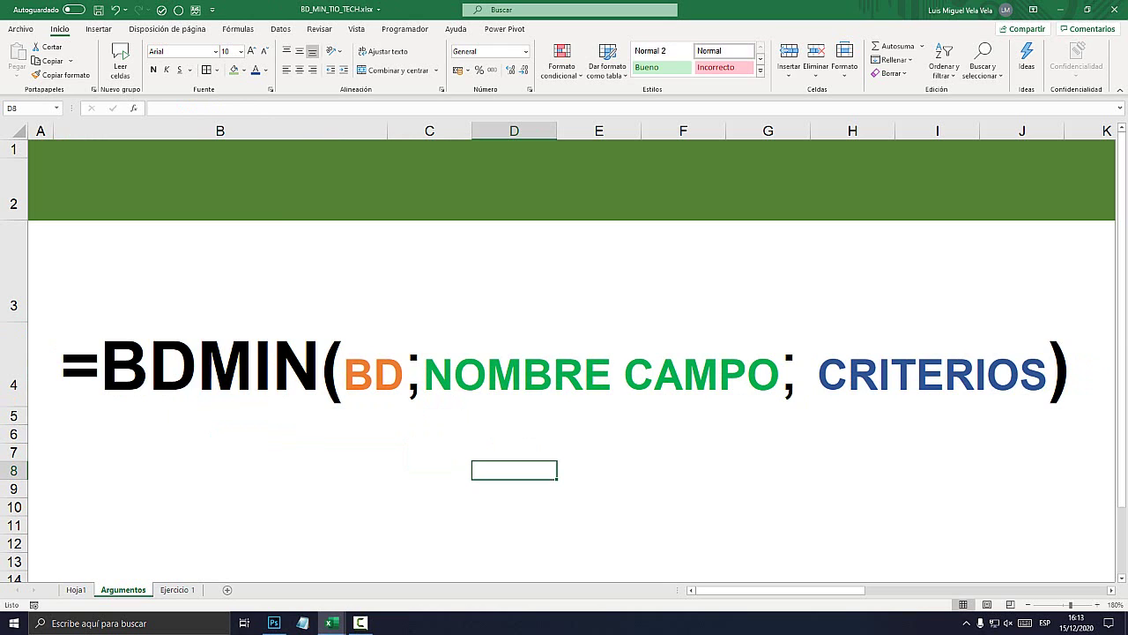
key(ctrl+Page_Down)
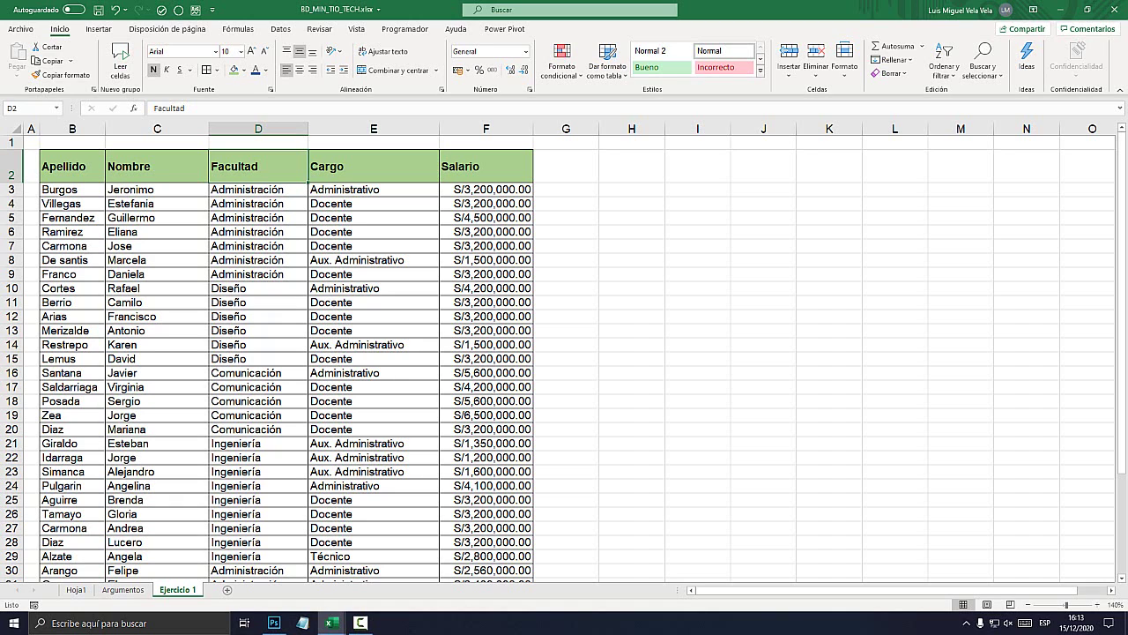
scroll(564, 352, down, 3)
scroll(564, 352, up, 3)
drag(61, 168, 534, 575)
scroll(534, 571, up, 3)
scroll(534, 572, up, 1)
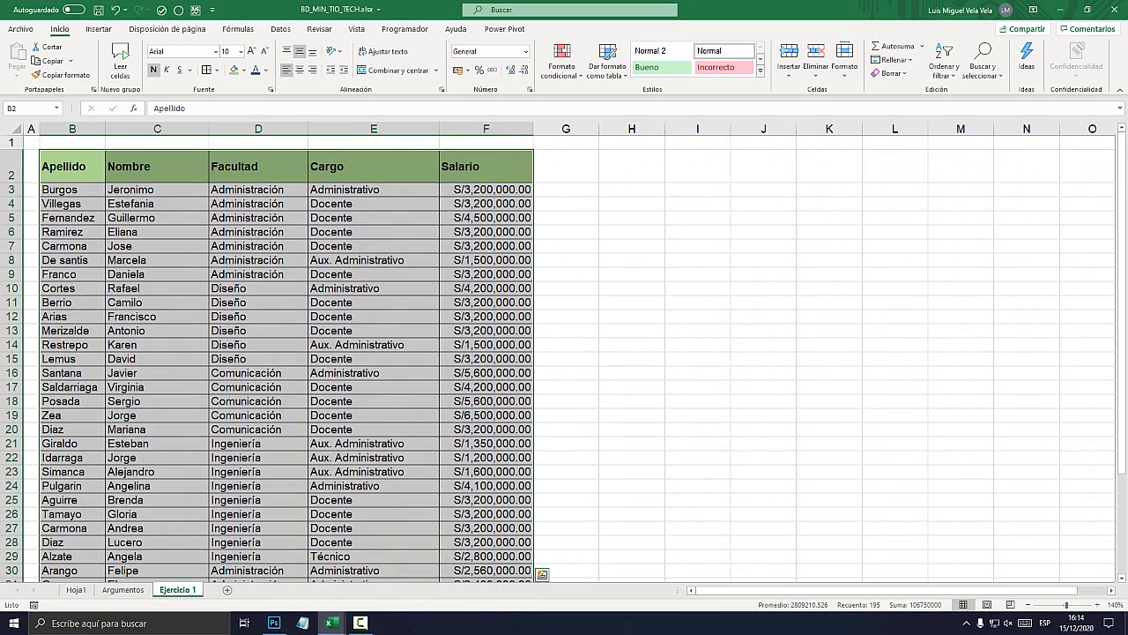
click(374, 302)
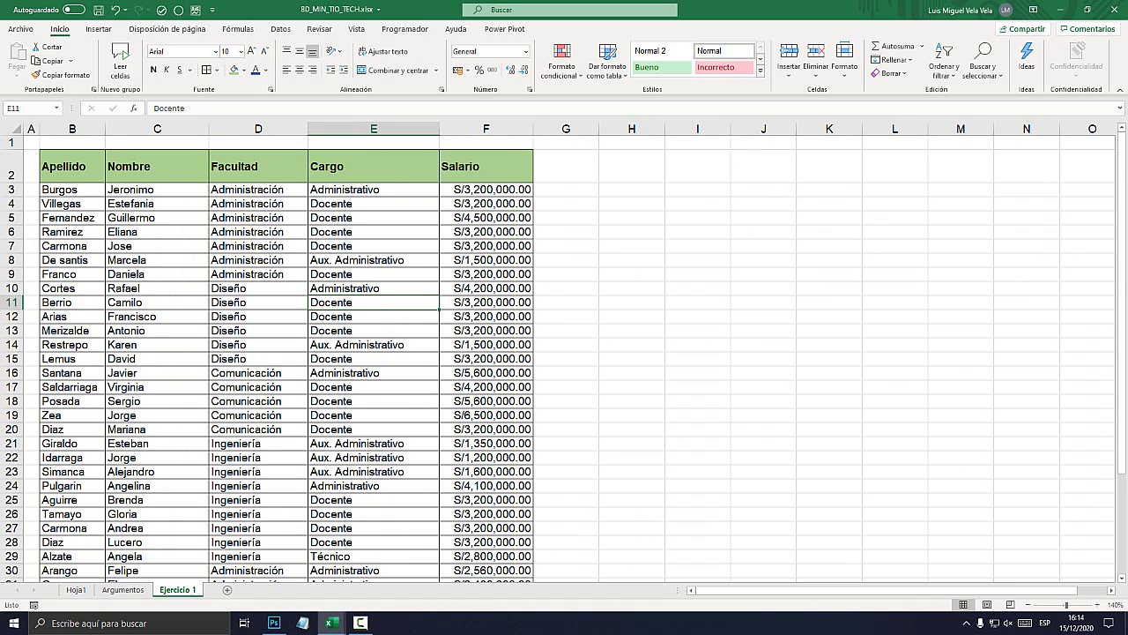
click(632, 218)
click(631, 166)
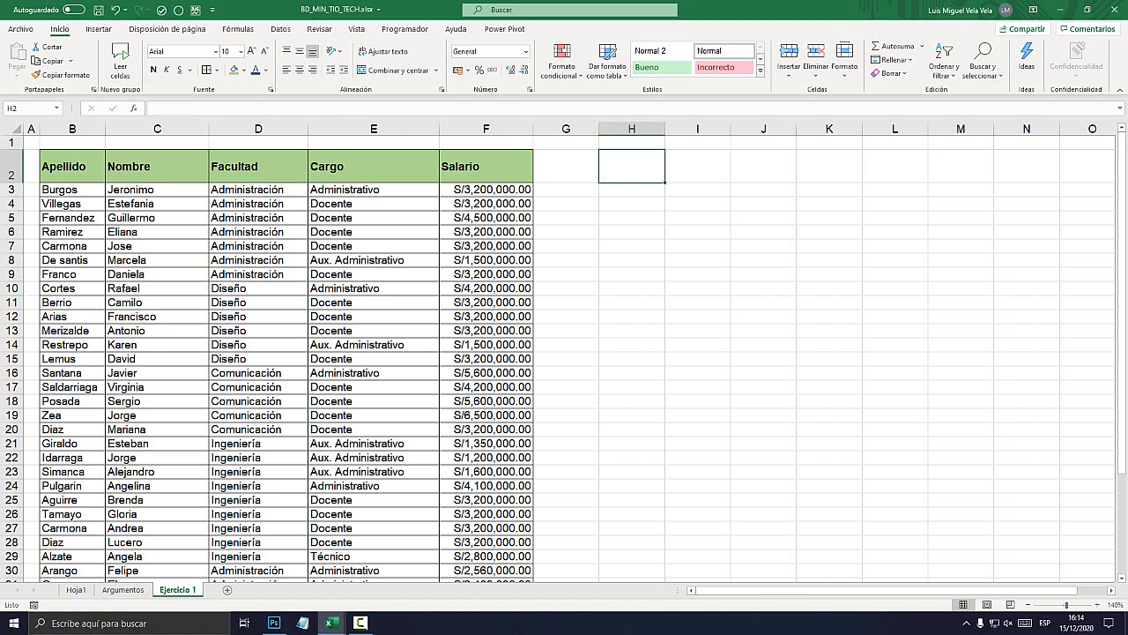
click(72, 128)
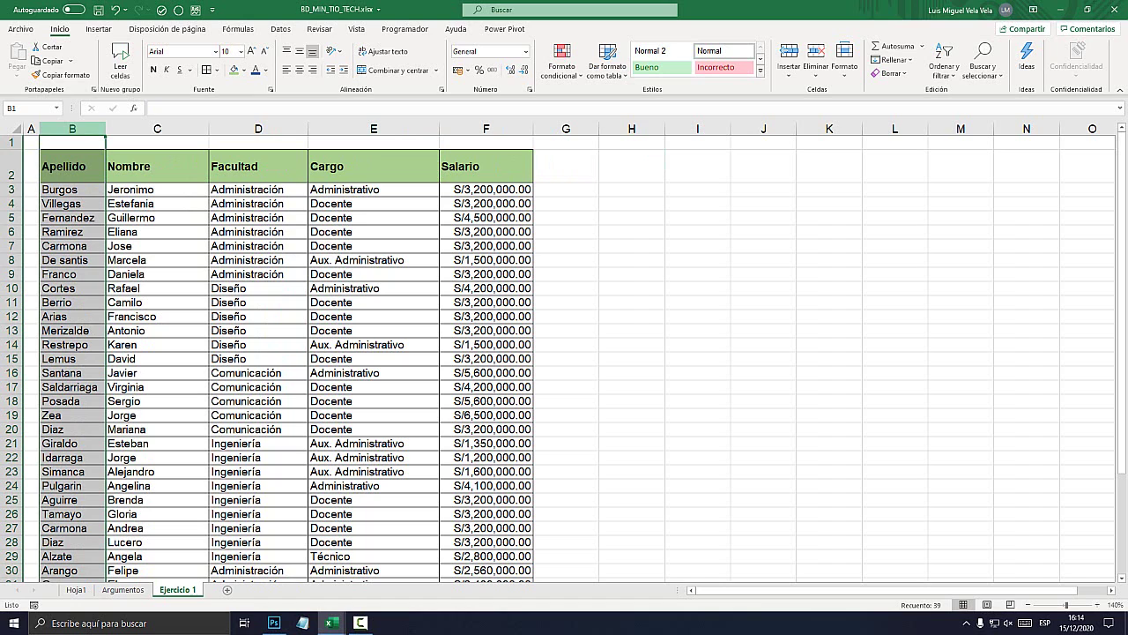
drag(73, 129, 157, 128)
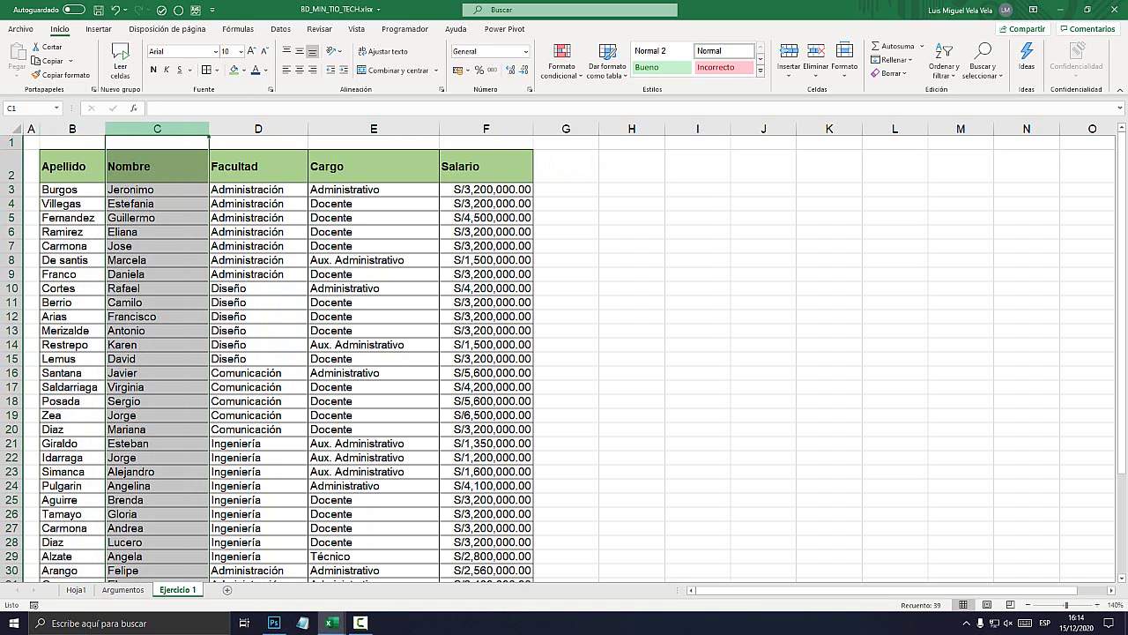
click(258, 129)
click(374, 129)
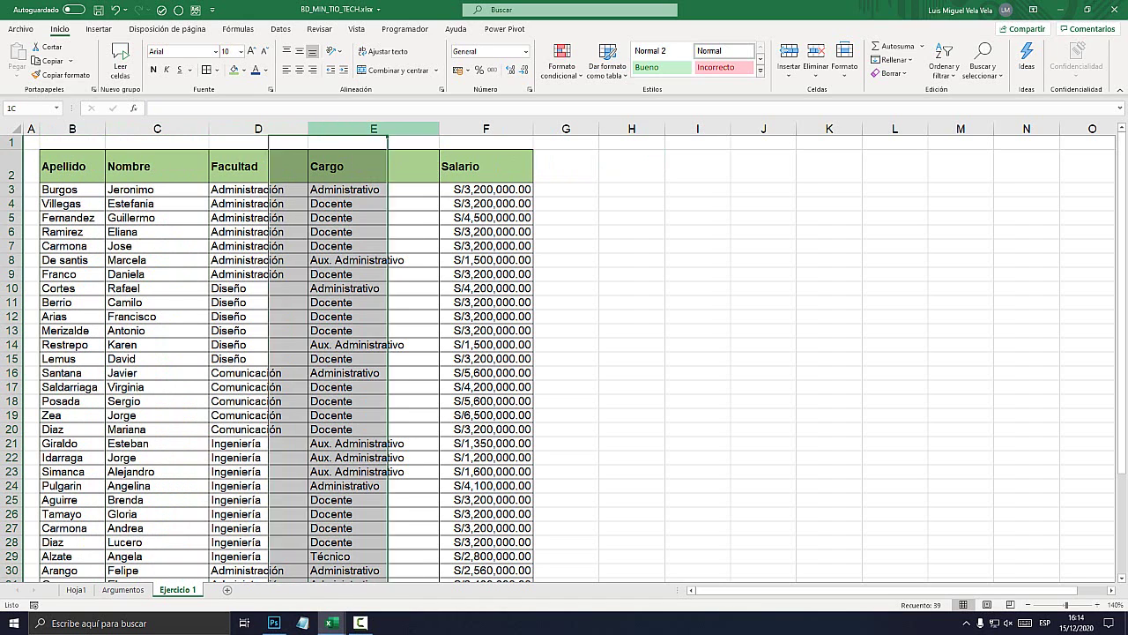
click(486, 128)
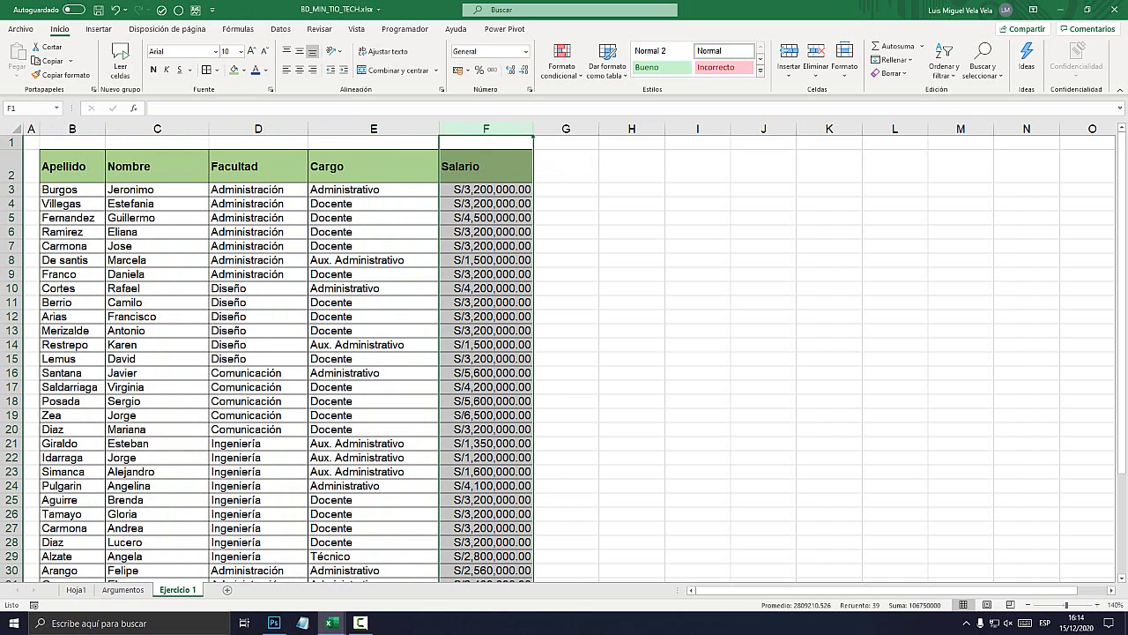
click(75, 589)
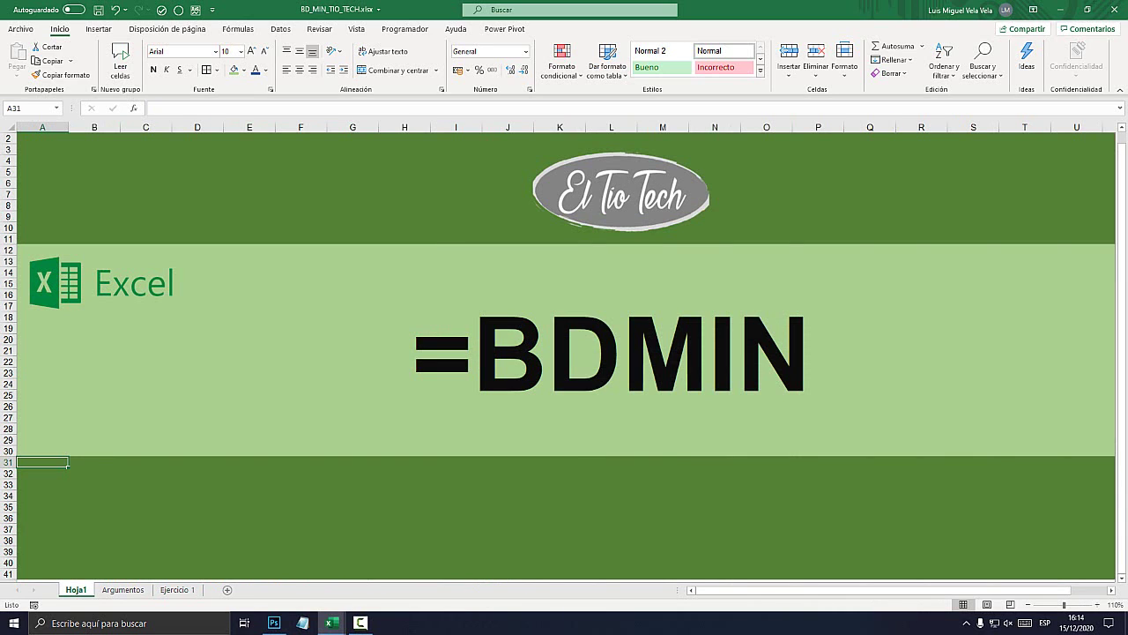
click(177, 589)
click(485, 260)
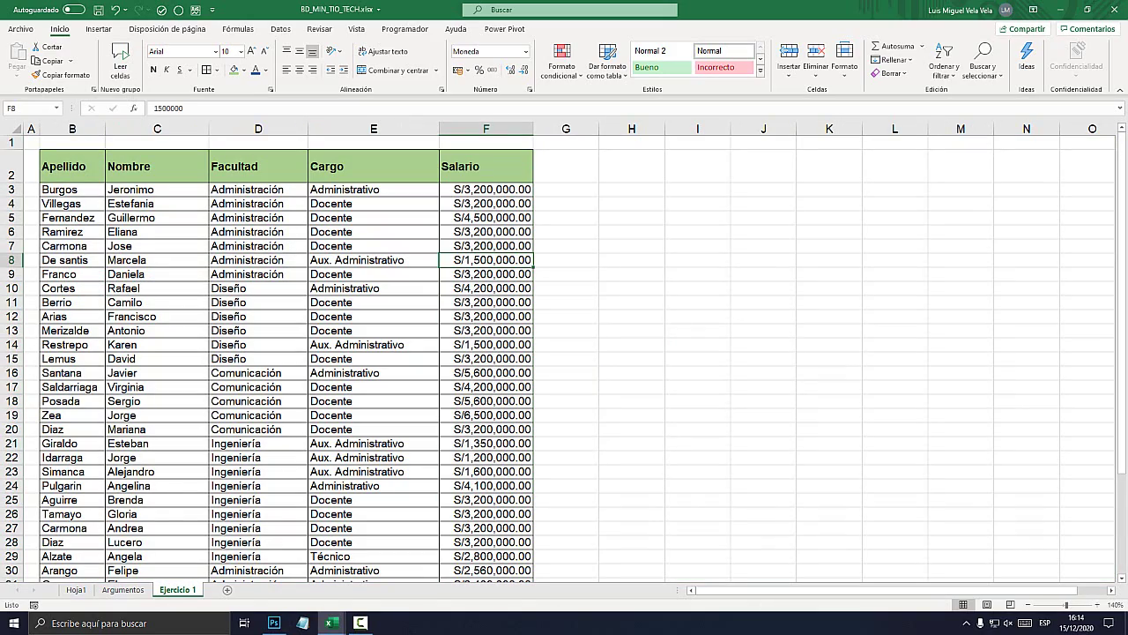
mouse_move(486, 190)
mouse_down()
mouse_move(494, 527)
mouse_move(520, 577)
mouse_up()
scroll(520, 564, up, 3)
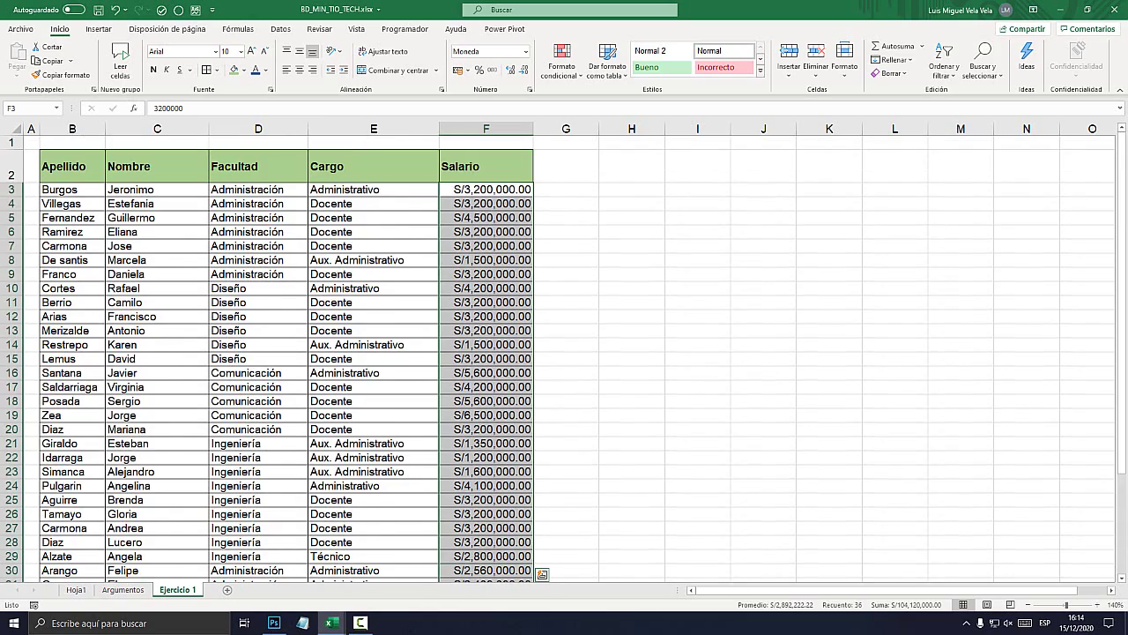
drag(485, 189, 493, 577)
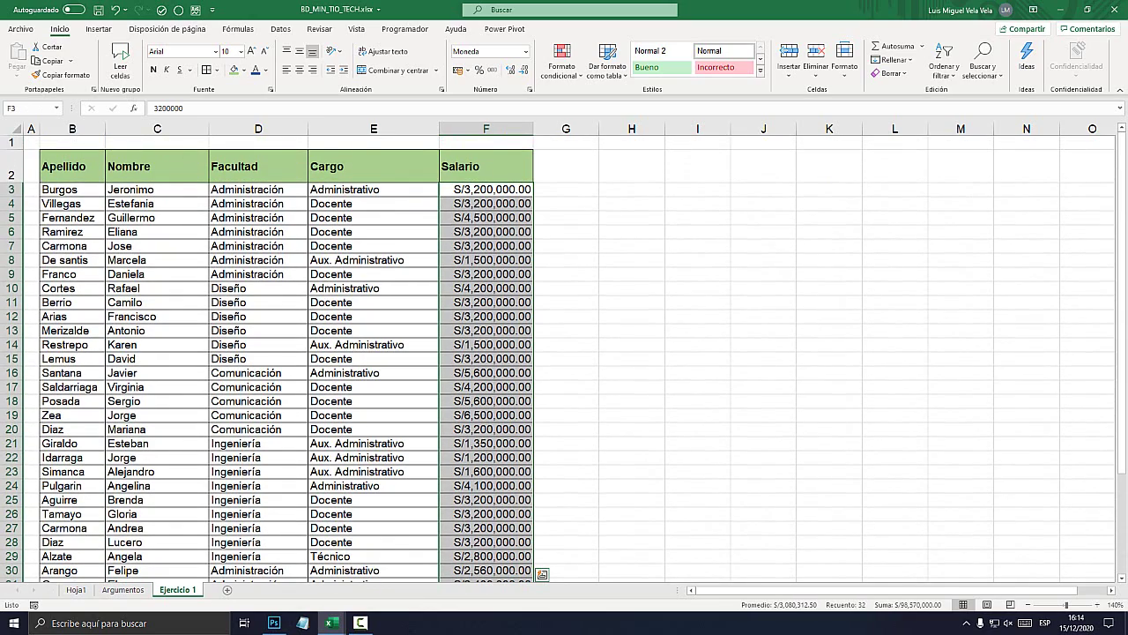
click(374, 129)
click(72, 129)
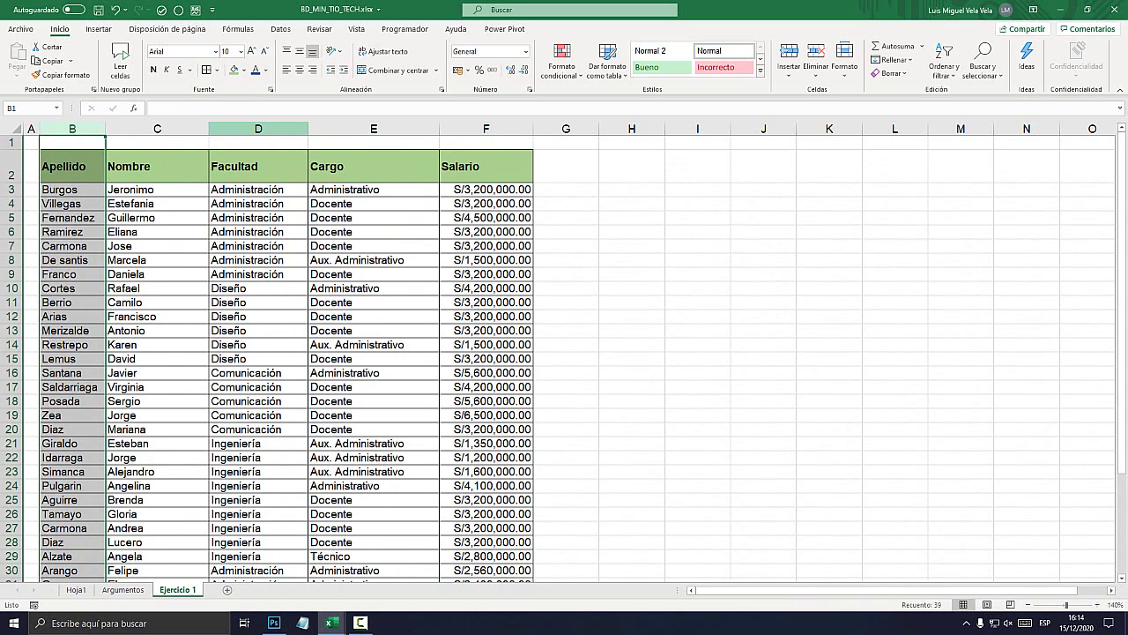
click(259, 129)
click(374, 129)
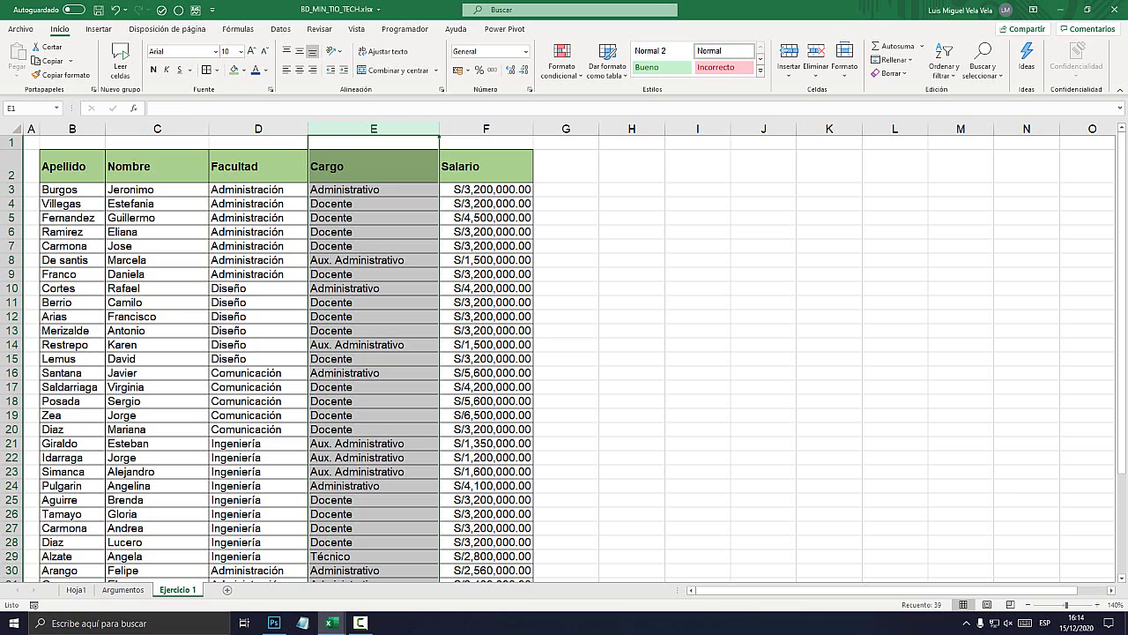
drag(72, 165, 486, 165)
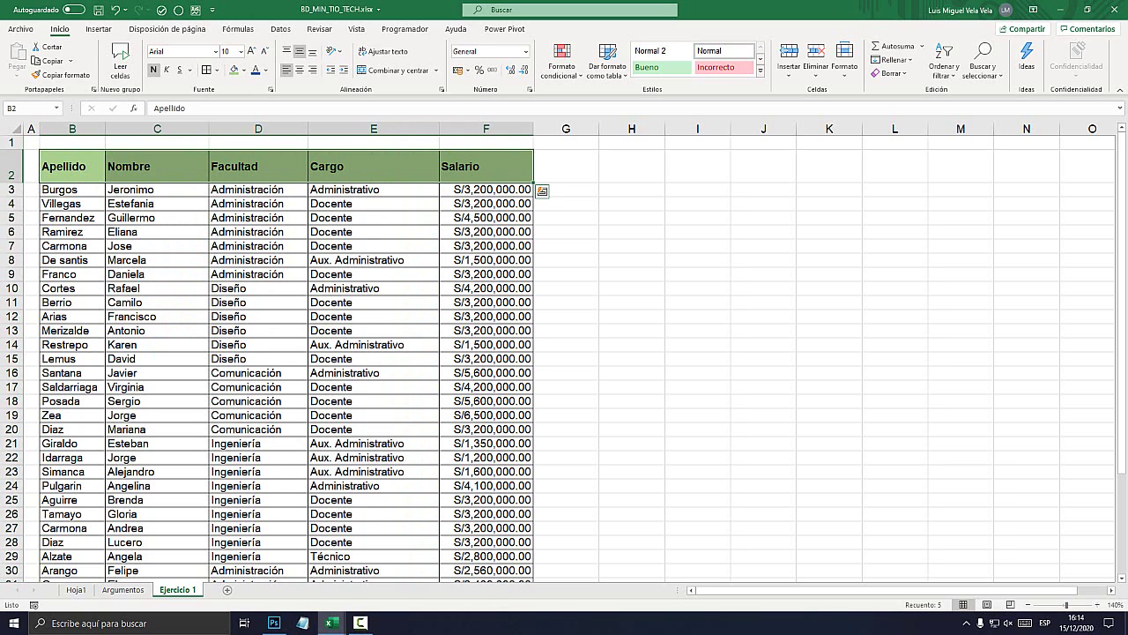
- Copy the Apellido, Nombre, Facultad, Cargo and Salario headers into H2:L2
right_click(255, 165)
click(287, 189)
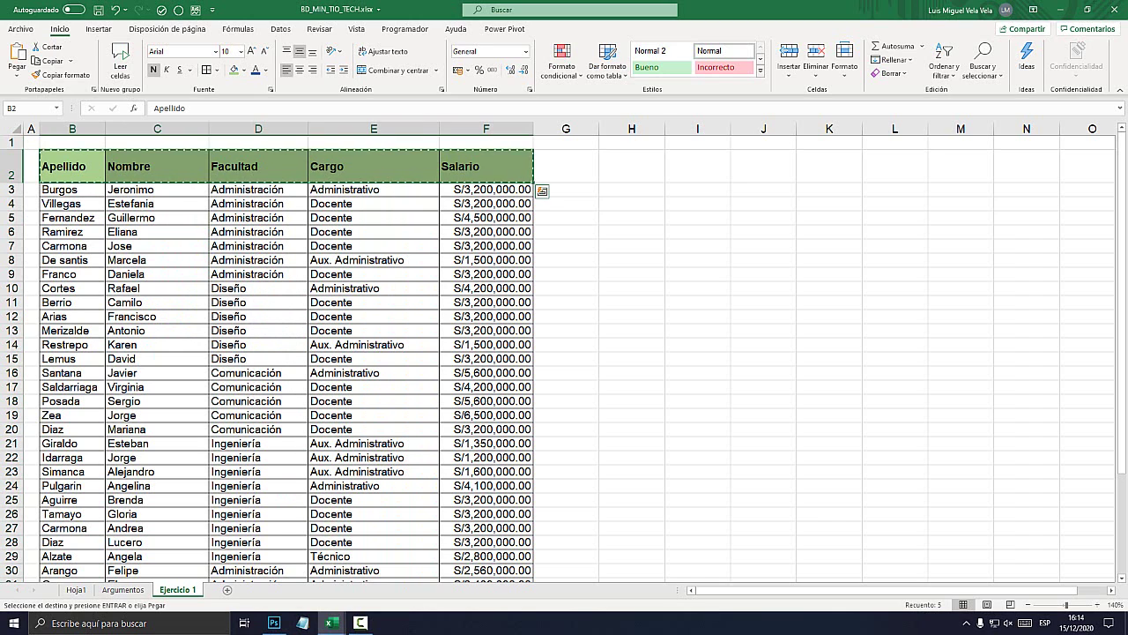
click(631, 166)
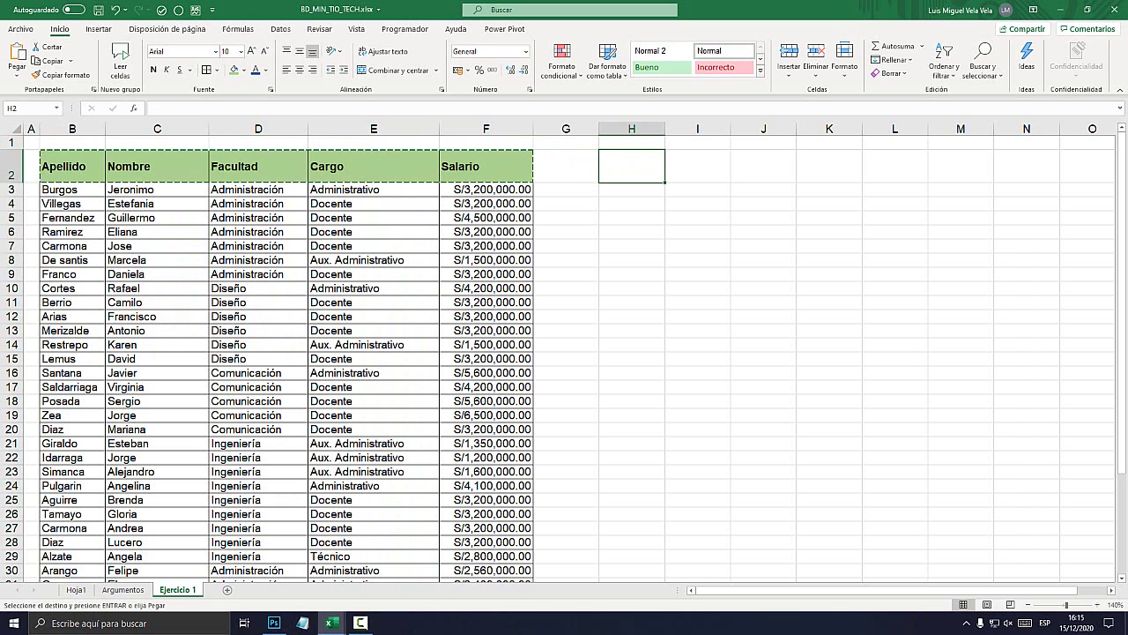
right_click(627, 171)
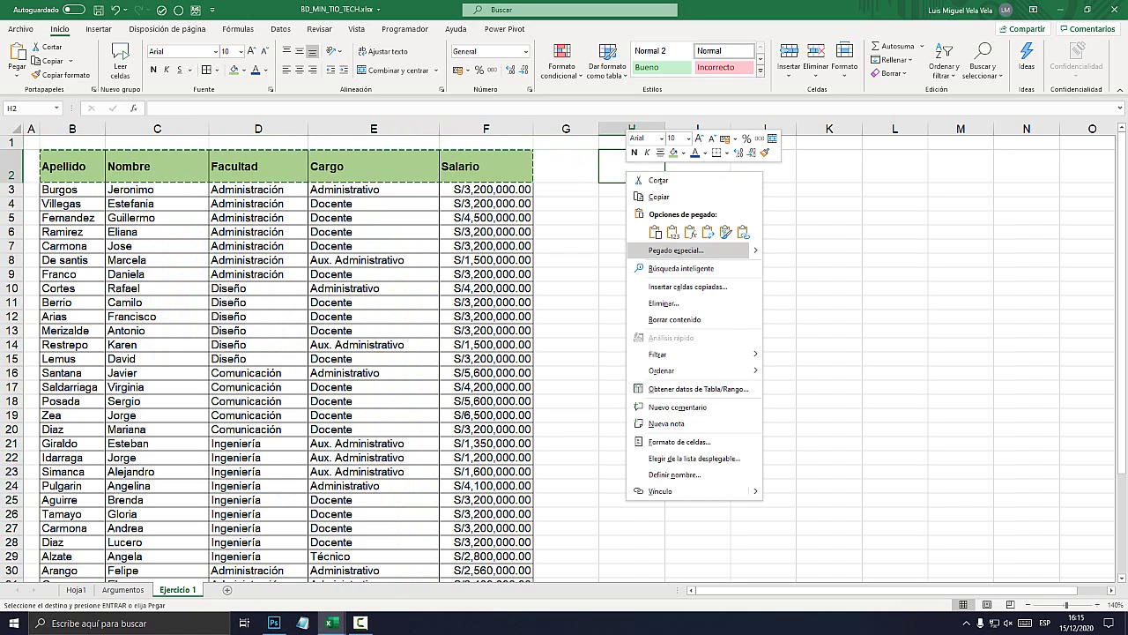
click(654, 232)
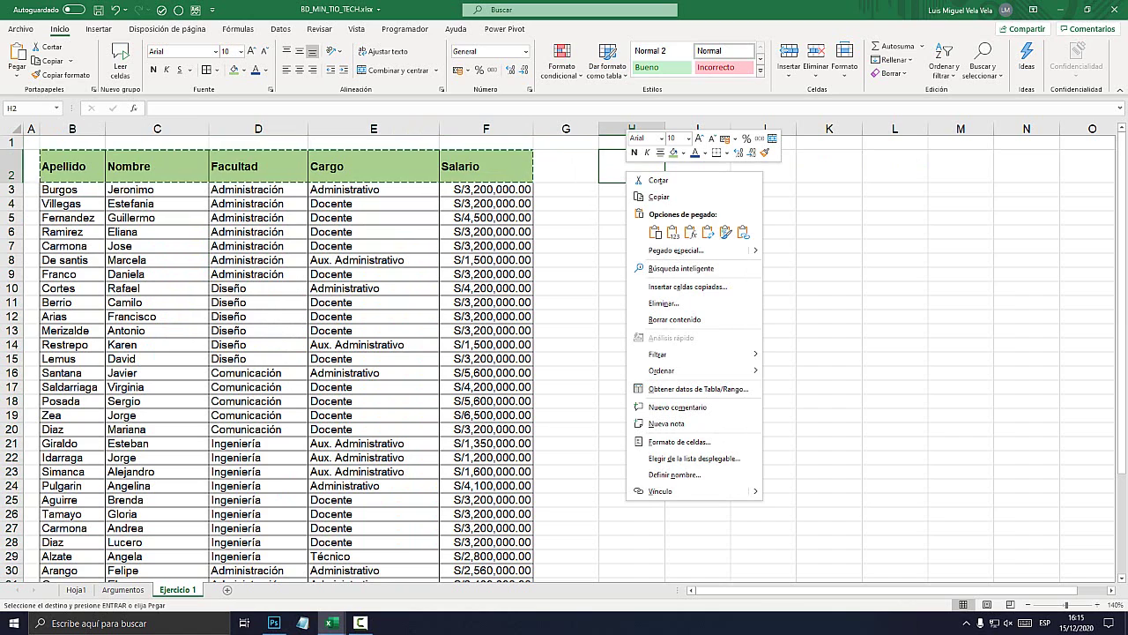
click(654, 231)
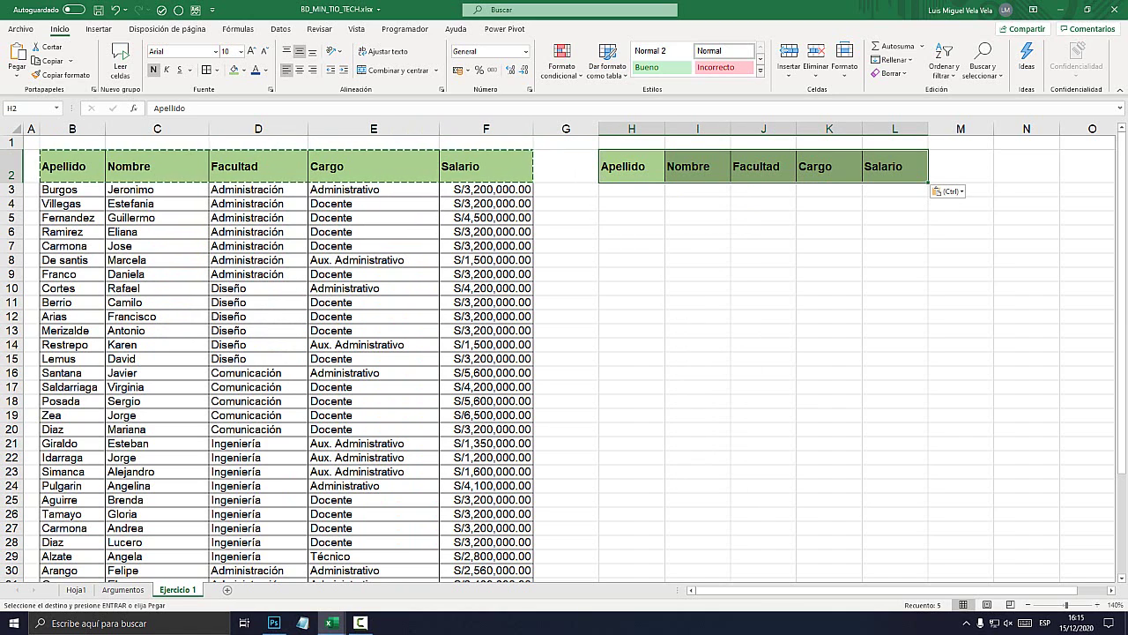
key(Escape)
- Fill H2:L2 gold and select the criteria table with its blank row
click(242, 70)
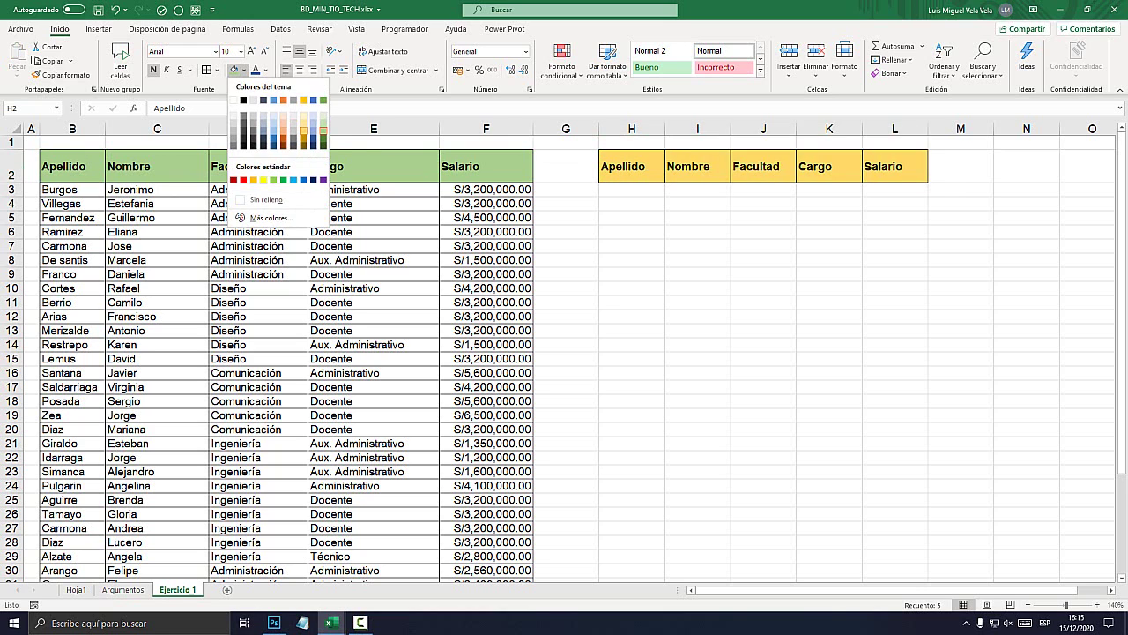
click(303, 130)
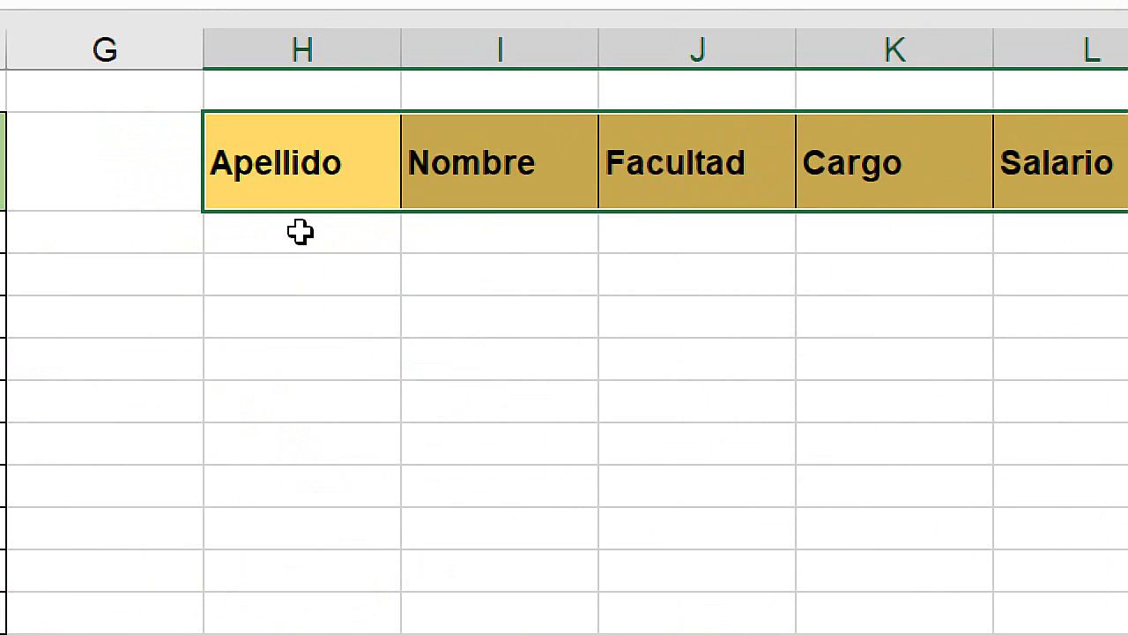
drag(632, 190, 907, 163)
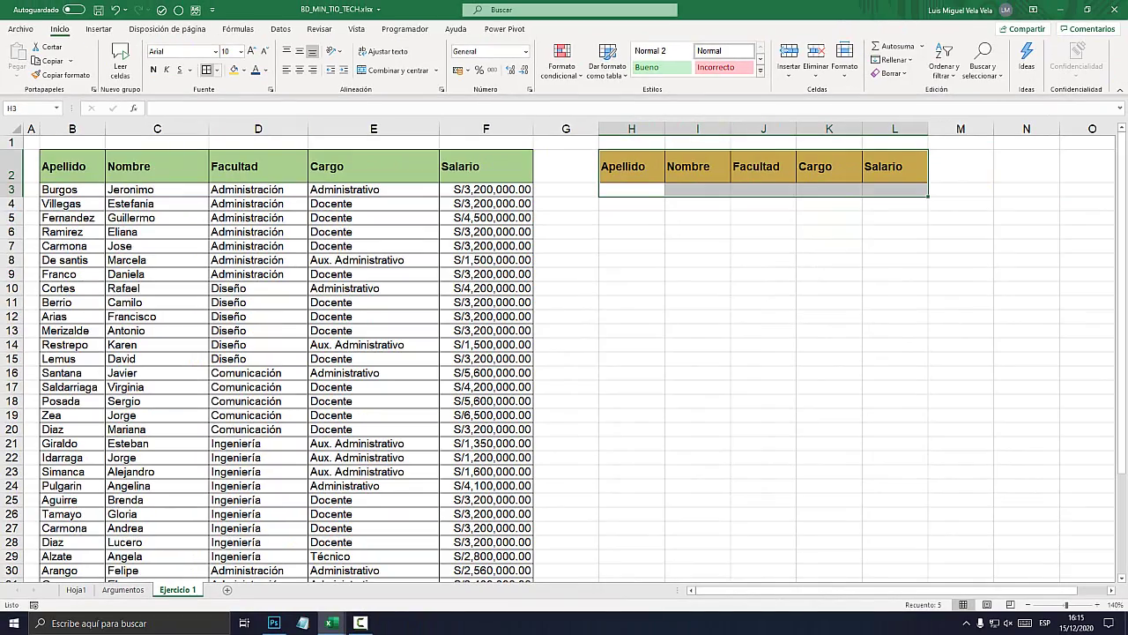
click(1097, 605)
click(1098, 605)
click(1097, 605)
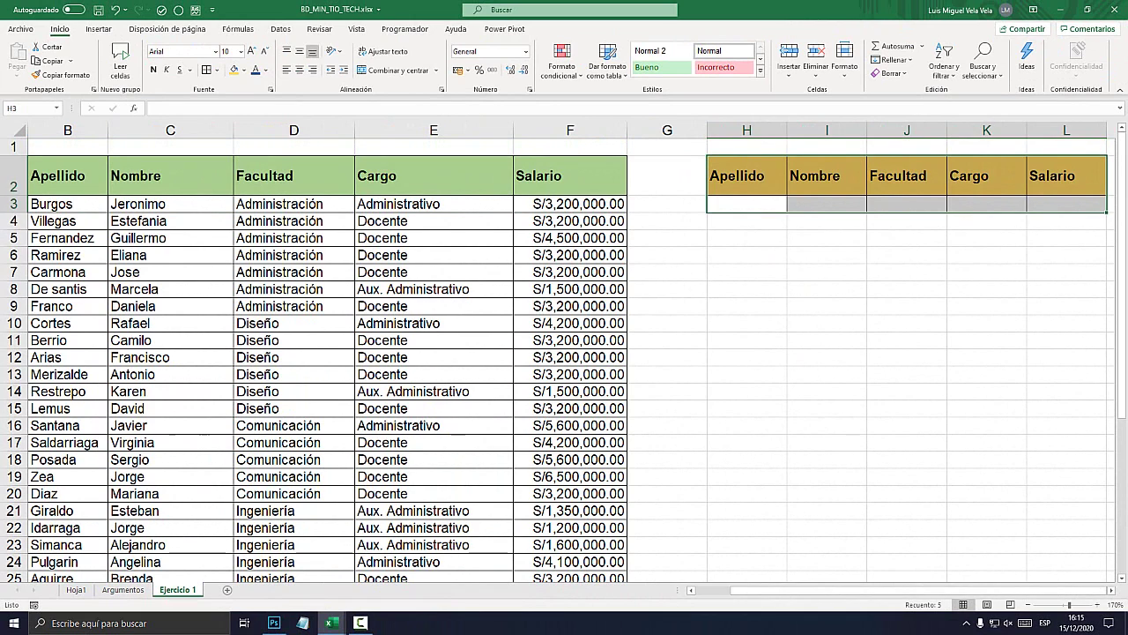
click(907, 340)
click(1112, 589)
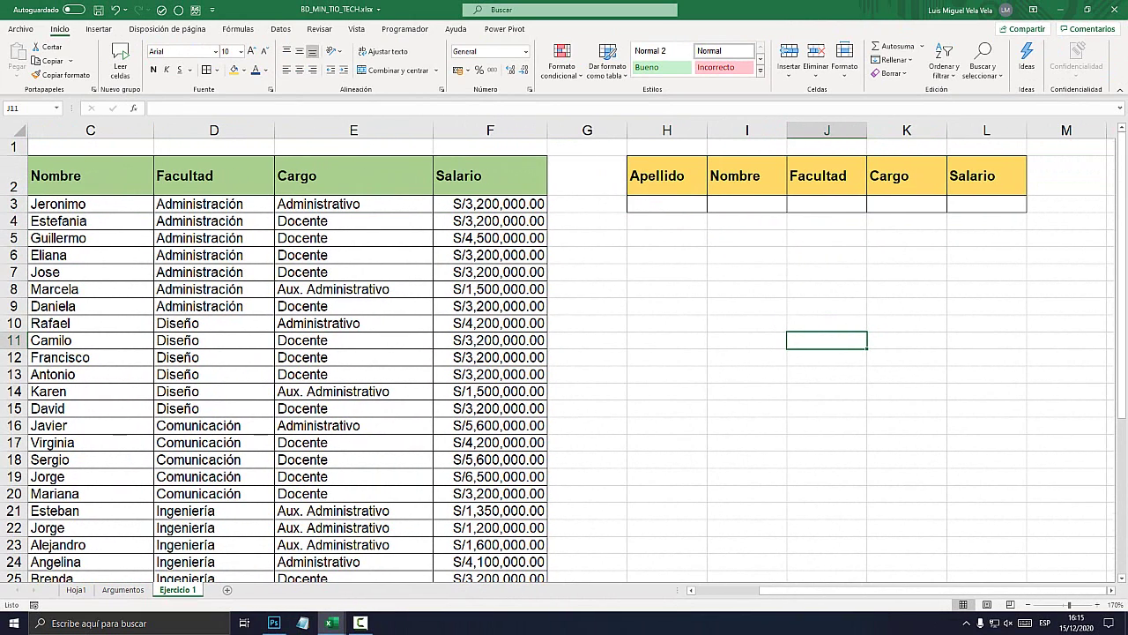
click(747, 204)
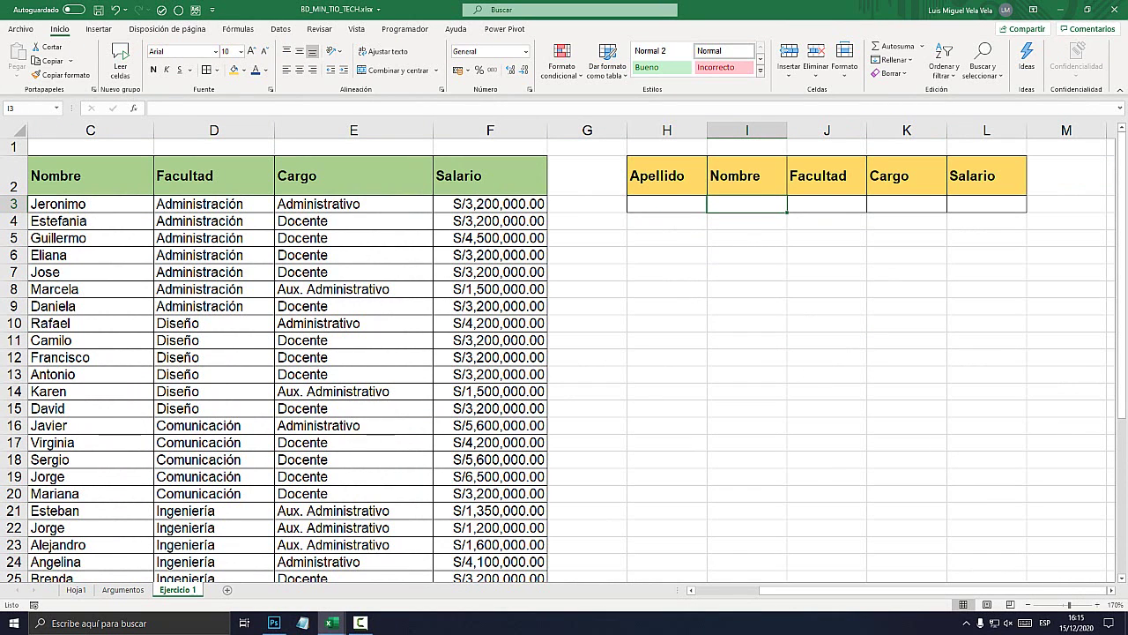
scroll(564, 352, left, 2)
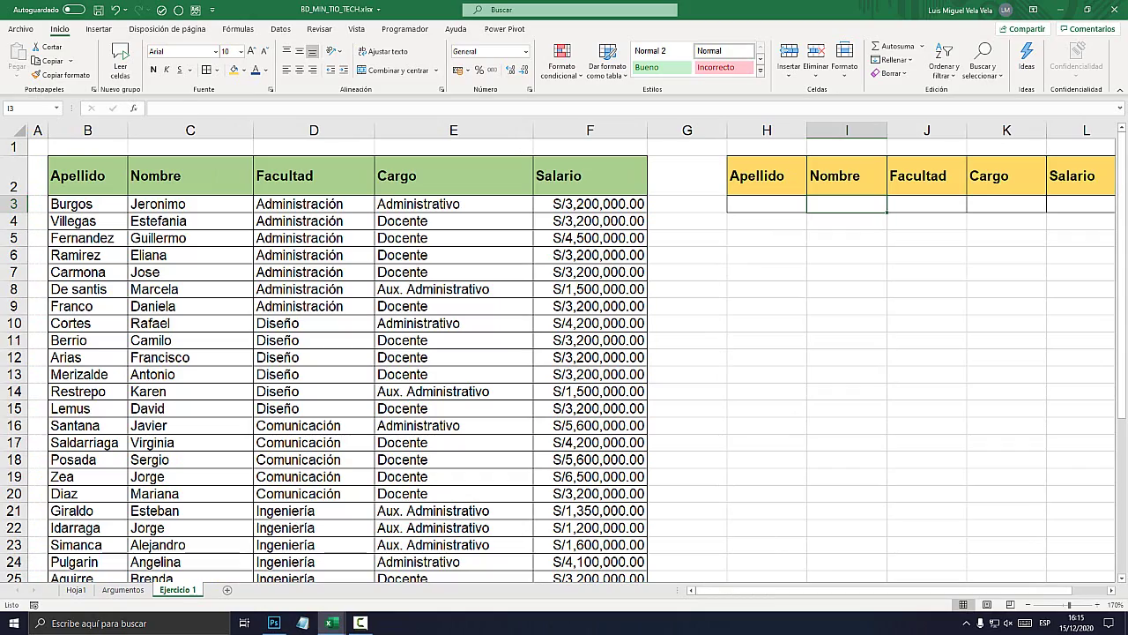
drag(590, 203, 648, 568)
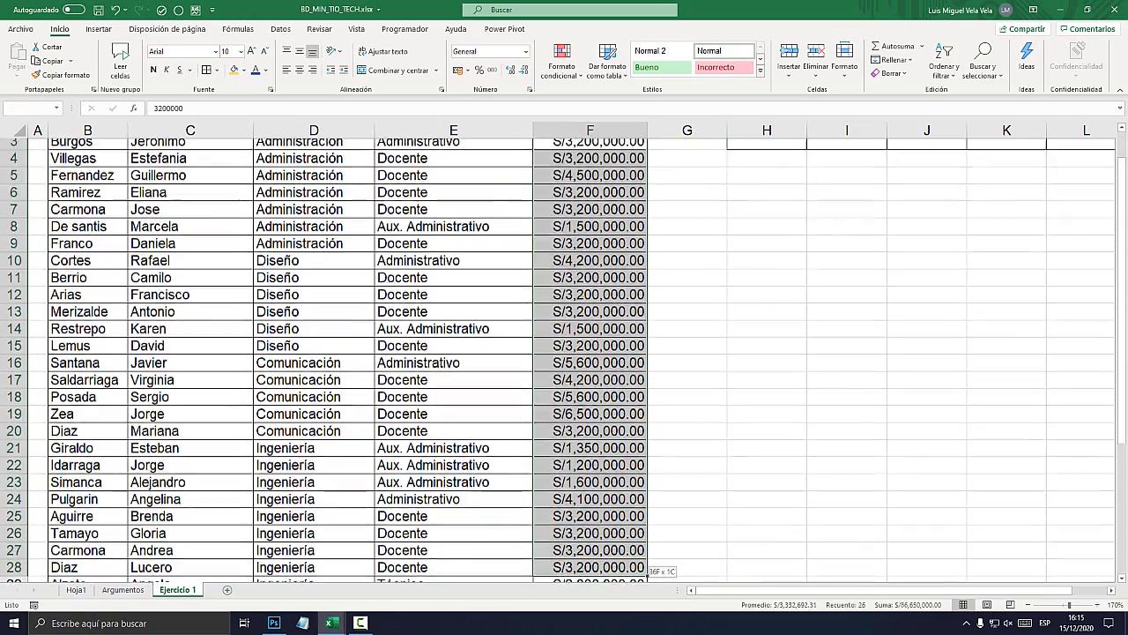
drag(648, 572, 648, 583)
scroll(617, 441, up, 3)
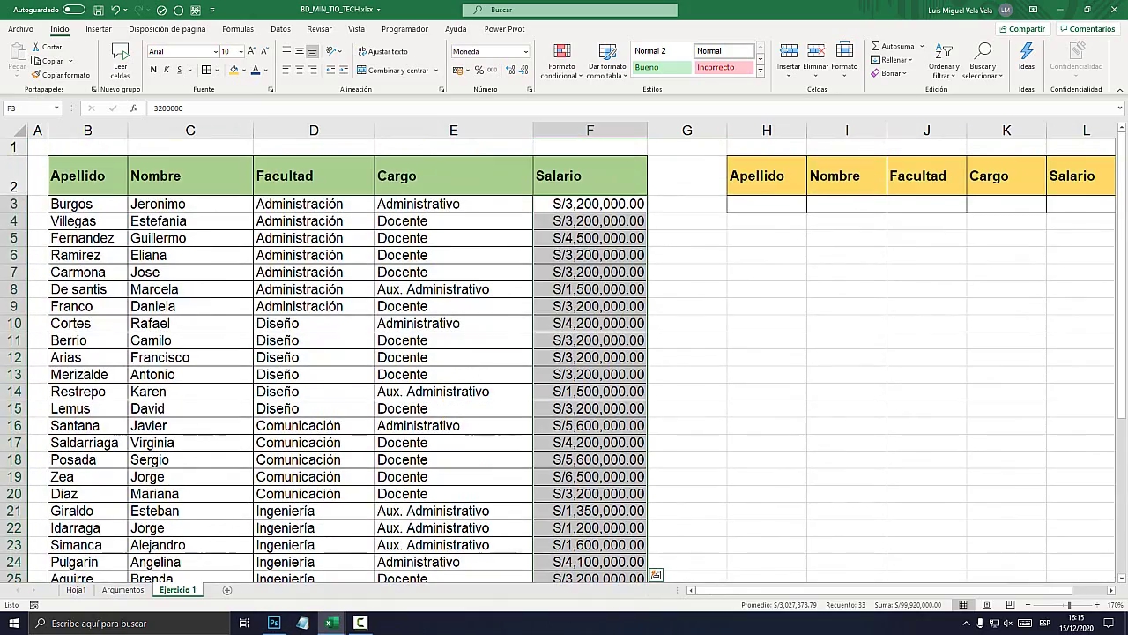
drag(591, 176, 591, 581)
scroll(591, 353, up, 3)
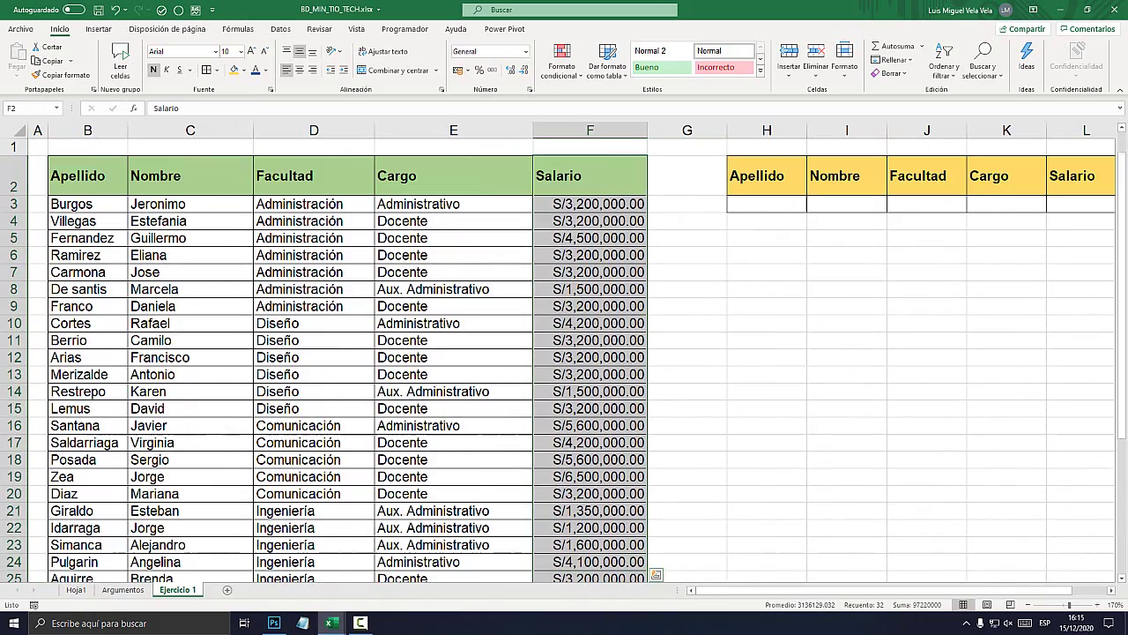
- Enlarge H5's font to 26, widen column H, and fill H5 light green
click(766, 238)
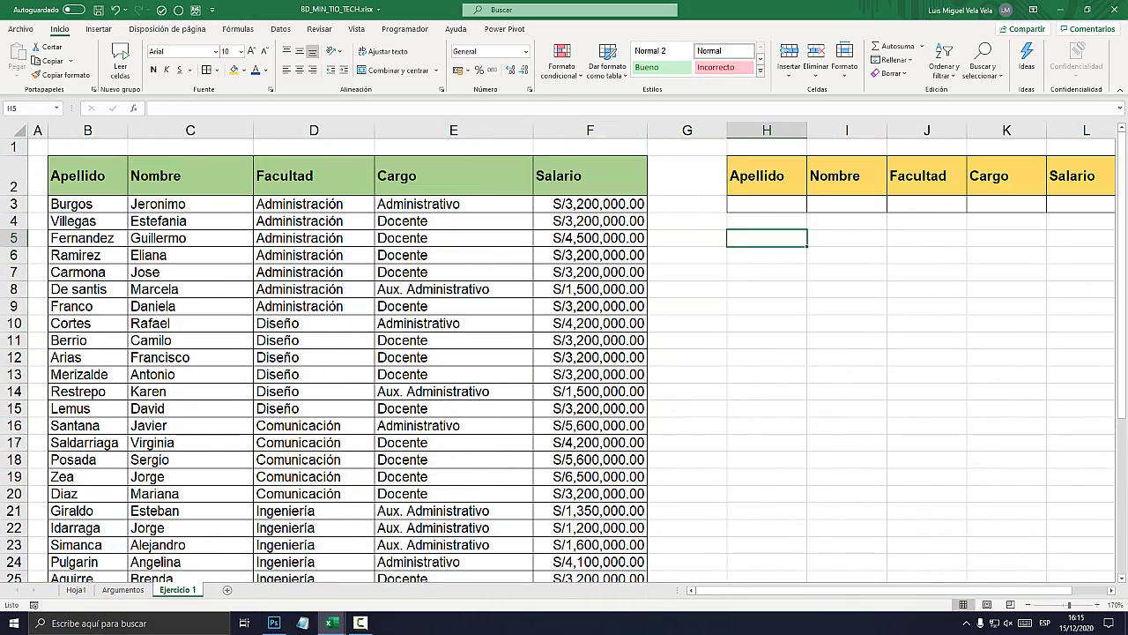
key(ctrl+shift+greater)
key(ctrl+shift+greater)
key(ctrl+shift+greater)
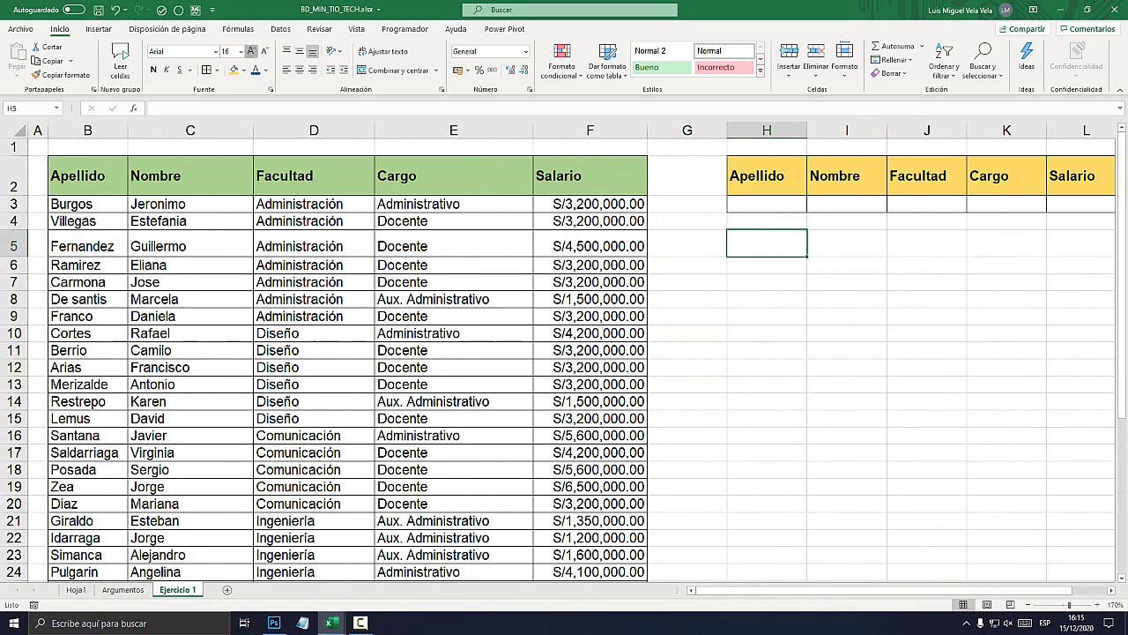
key(ctrl+shift+greater)
key(ctrl+shift+greater)
key(ctrl+shift+greater)
key(ctrl+shift+greater)
key(ctrl+shift+greater)
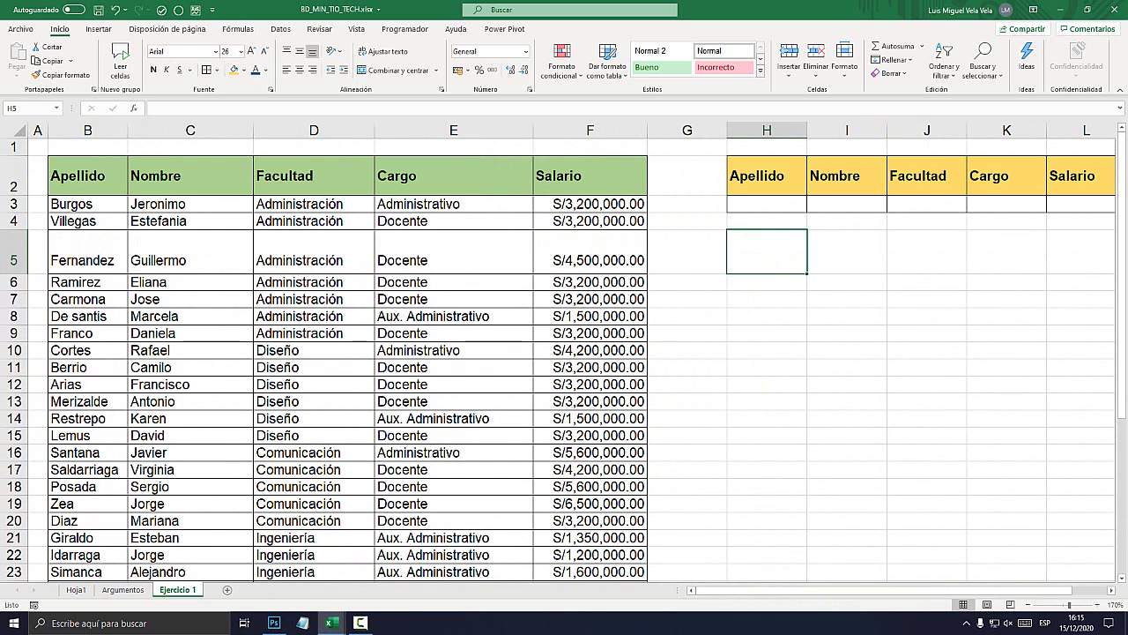
drag(806, 130, 873, 131)
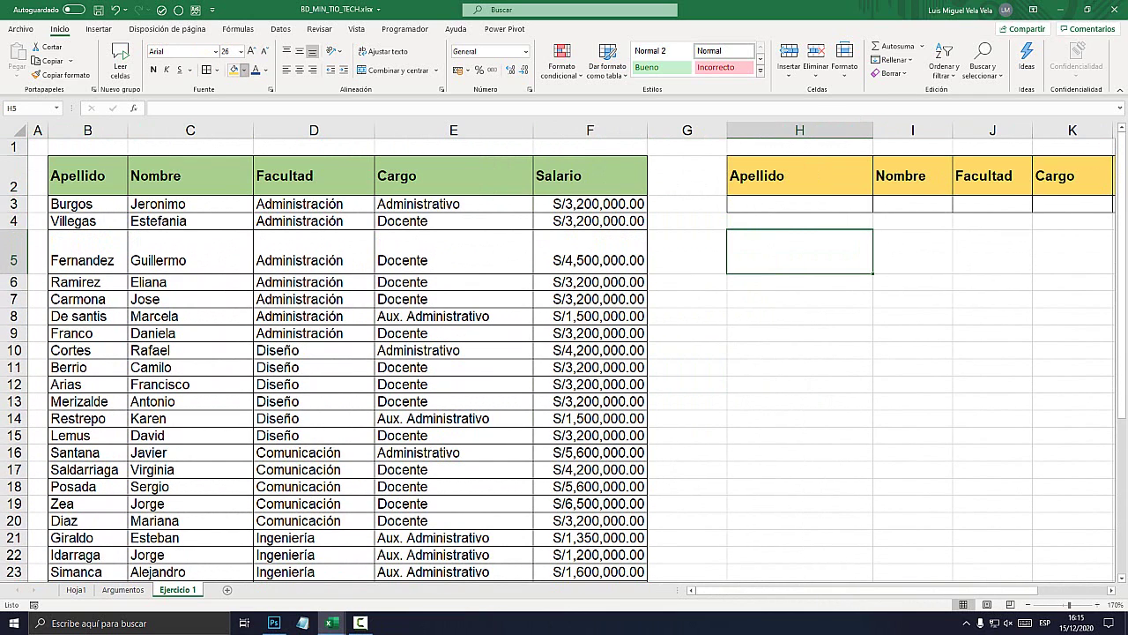
click(244, 70)
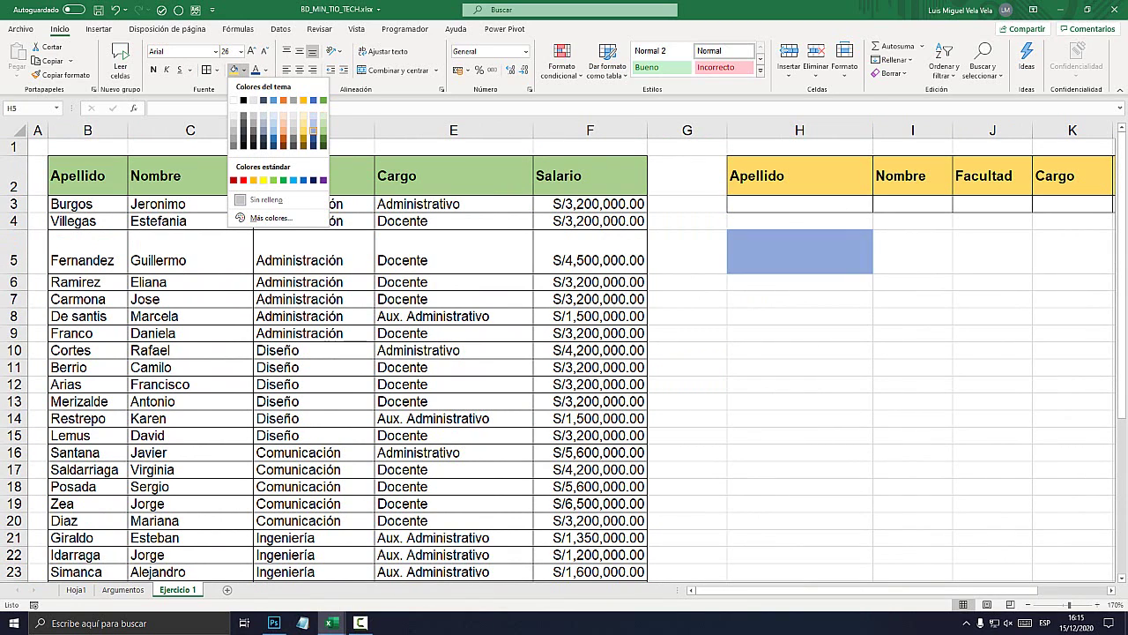
click(325, 126)
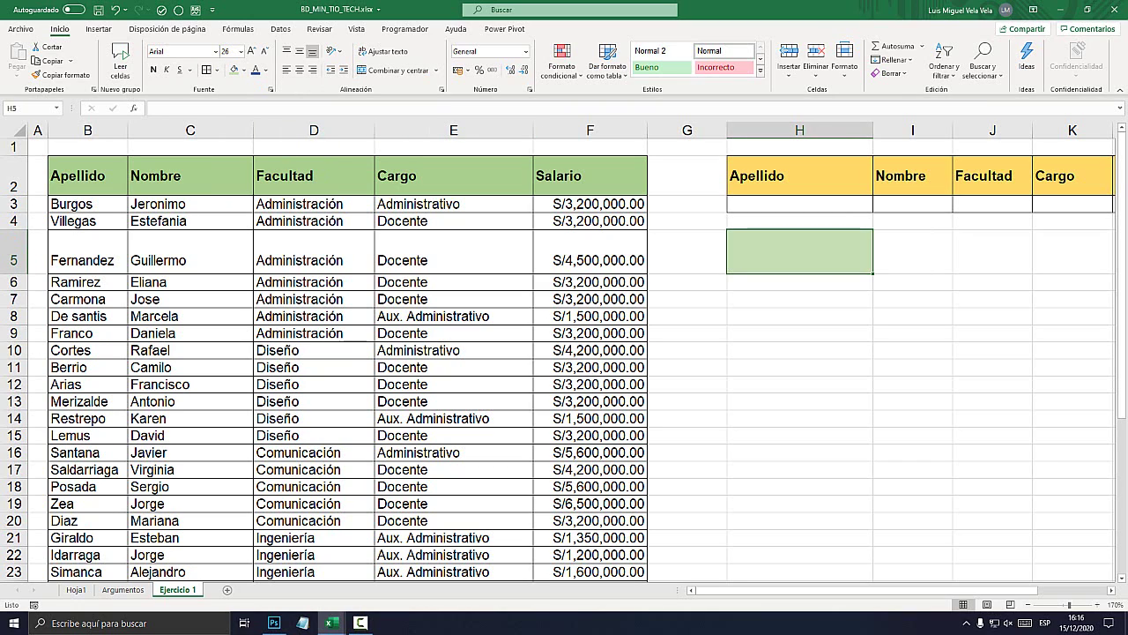
- Enter =BDMIN(B2:F40;F2;H2:L3) in H5 to get the minimum matching Salario
text(=)
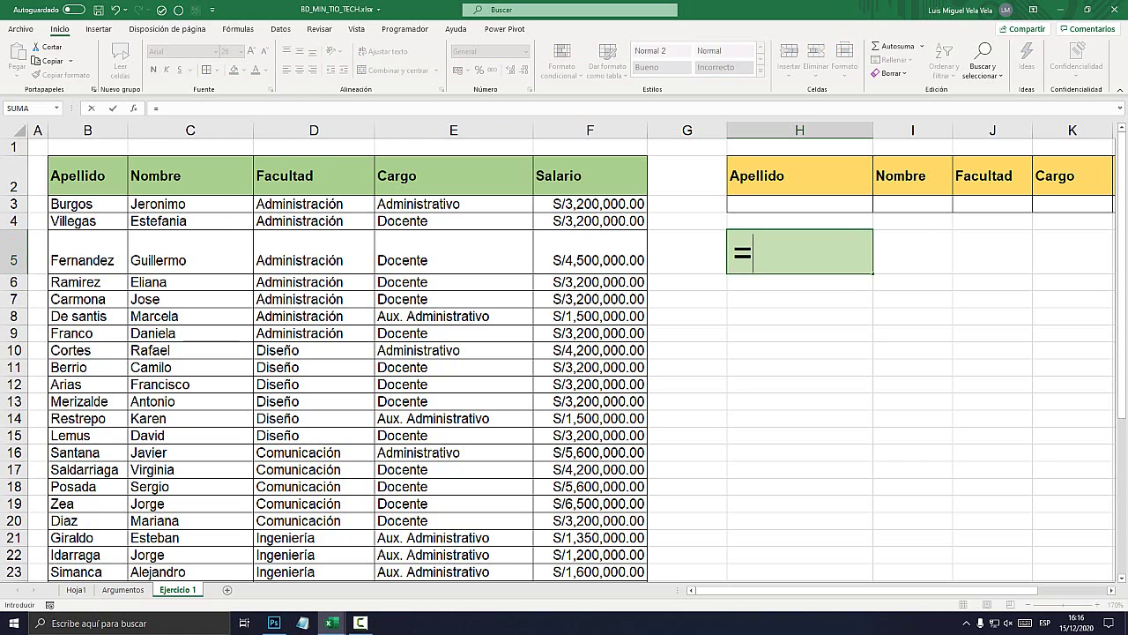
text(BDMIN)
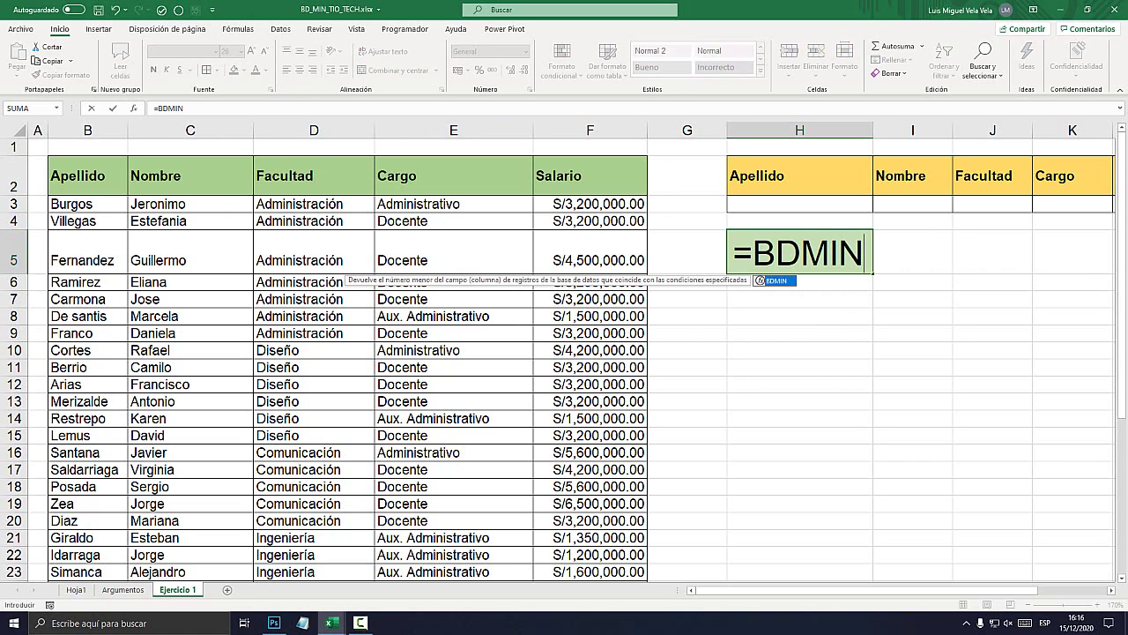
text(()
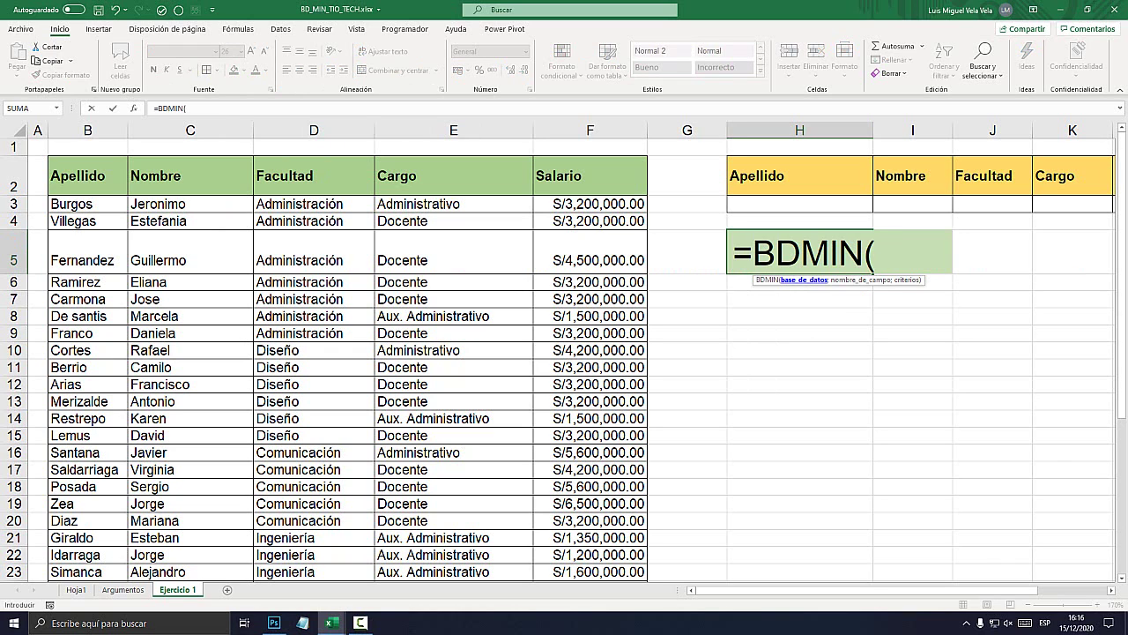
drag(87, 175, 647, 566)
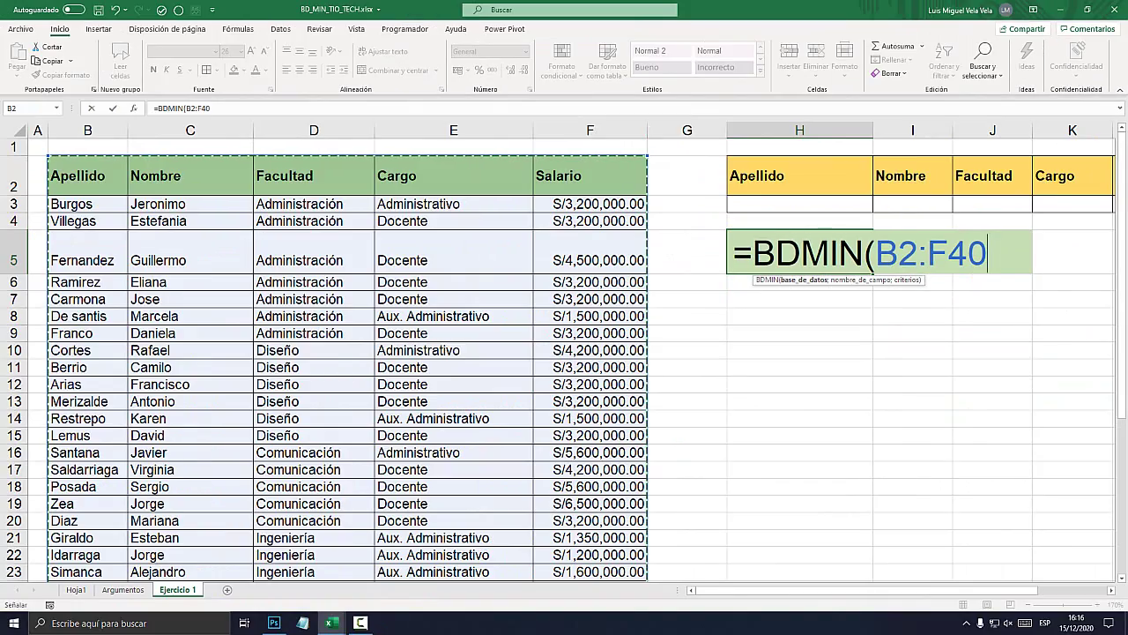
text(;)
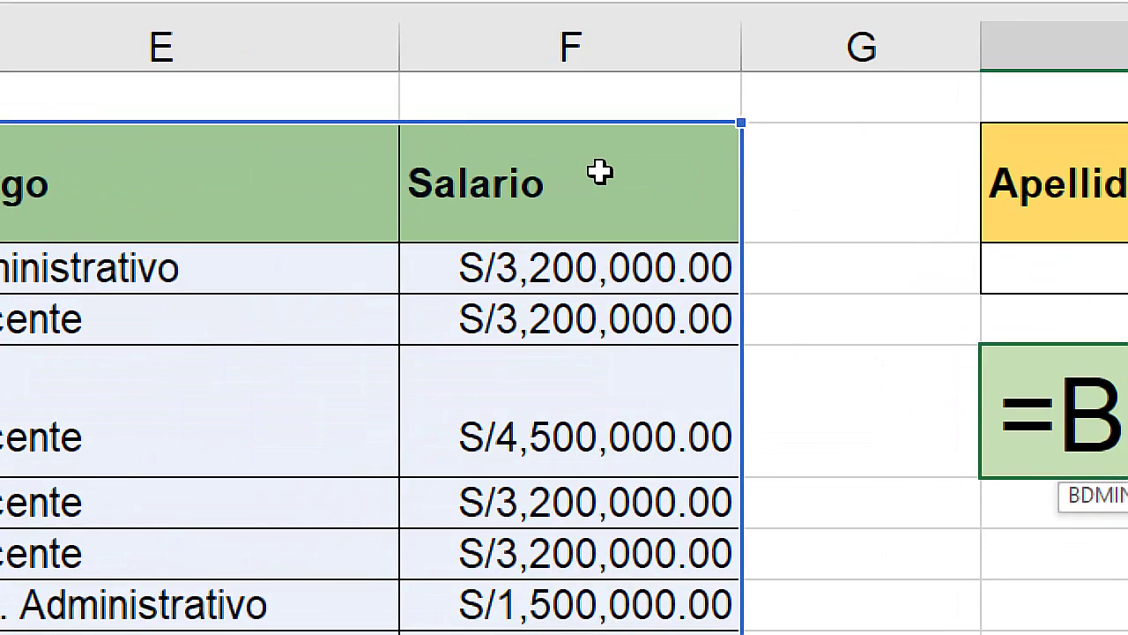
click(514, 172)
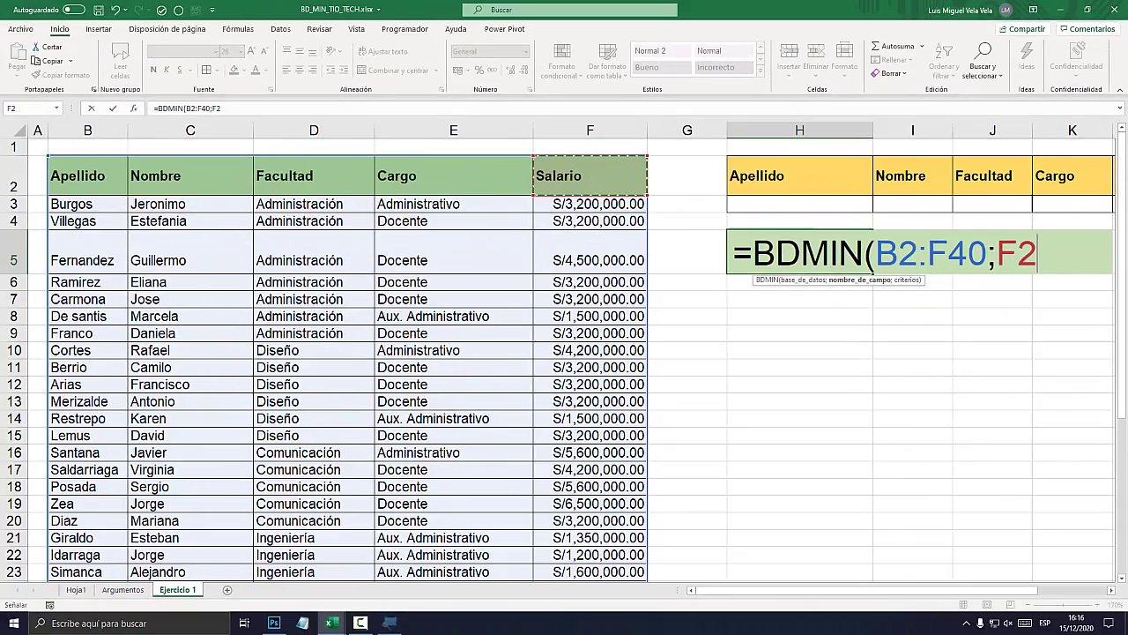
text(;)
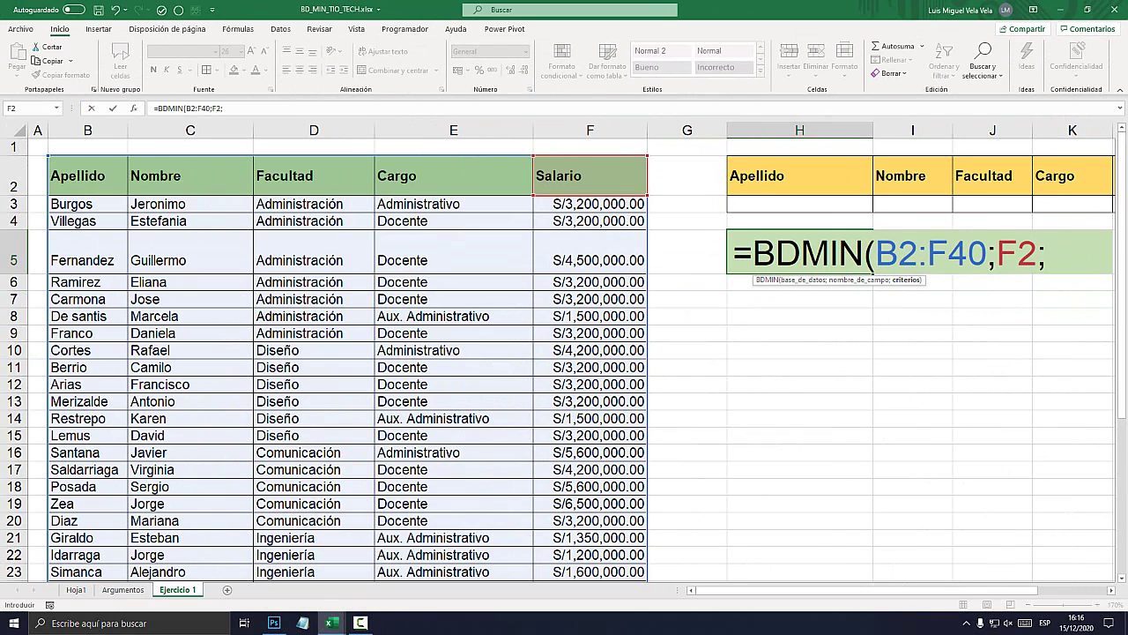
mouse_move(574, 175)
mouse_down()
mouse_move(926, 176)
mouse_move(961, 204)
mouse_up()
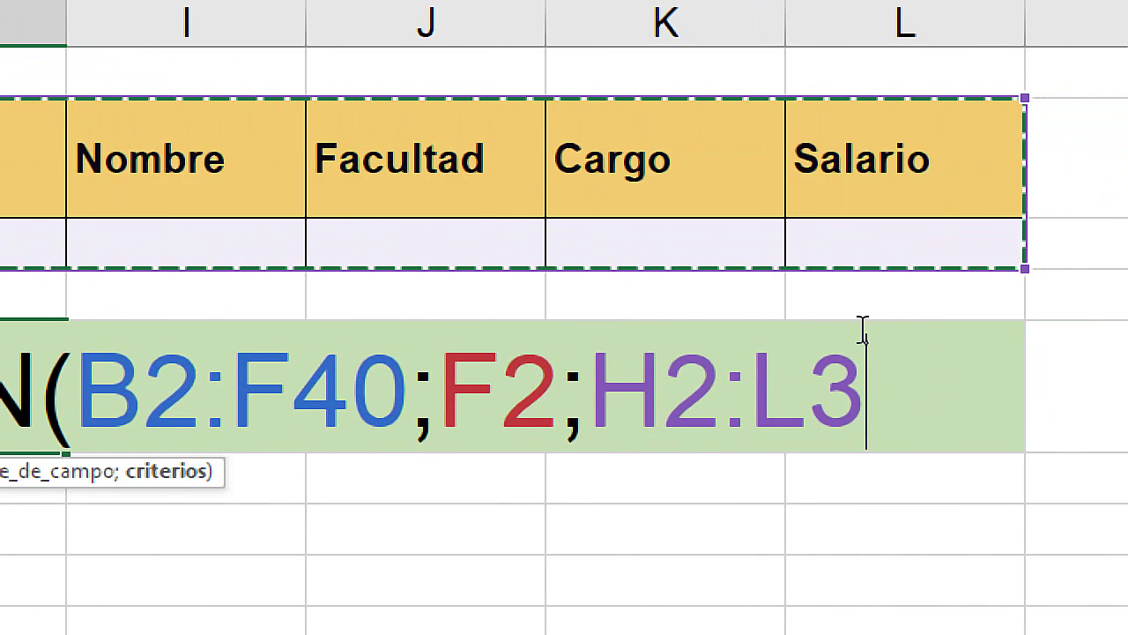
text())
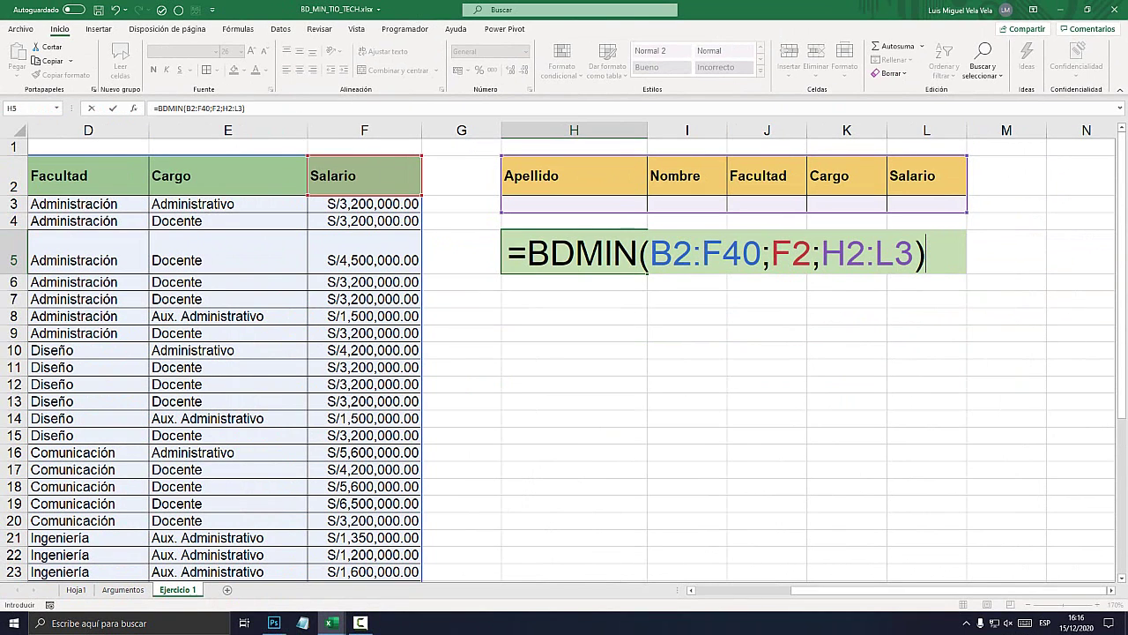
key(Return)
- Format H5 as Moneda and autofit column H to show S/1,200,000.00
click(573, 253)
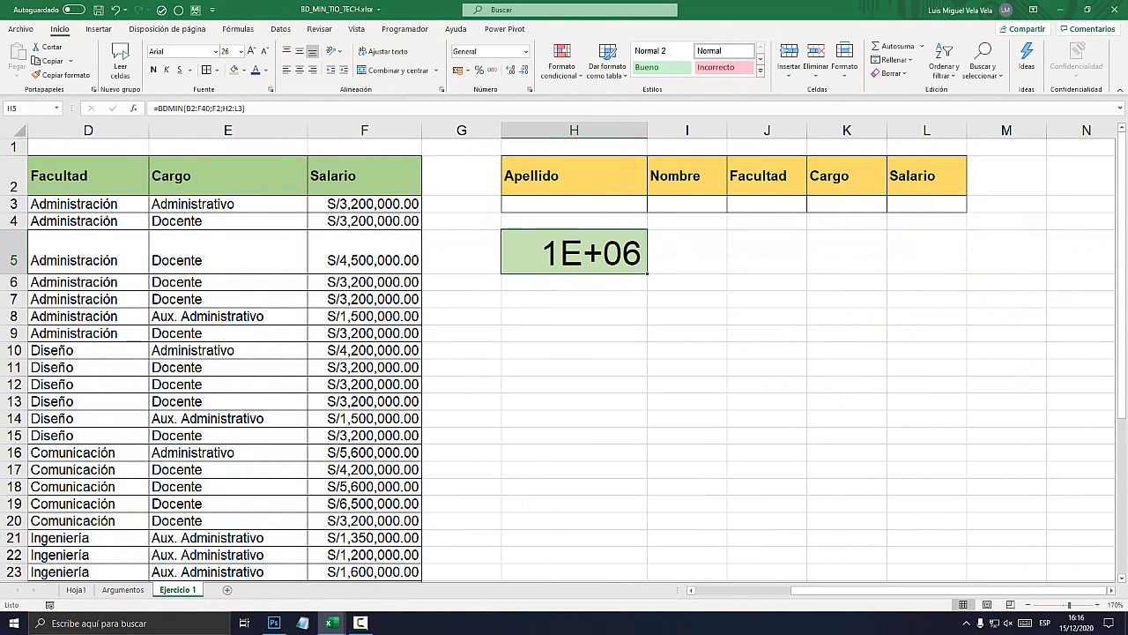
double_click(647, 129)
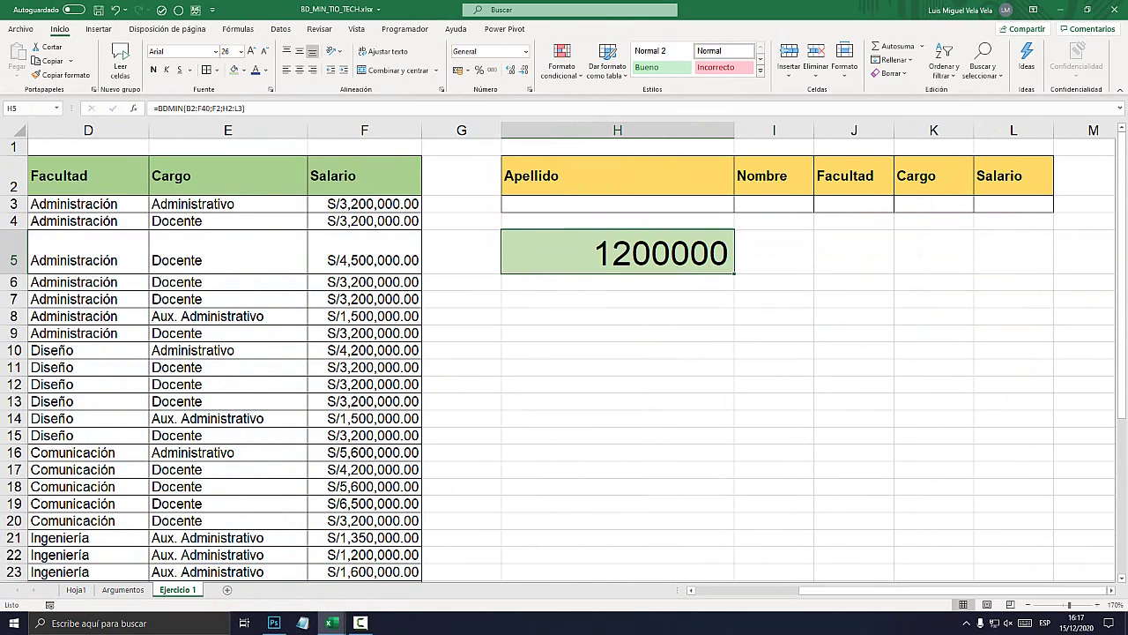
click(526, 51)
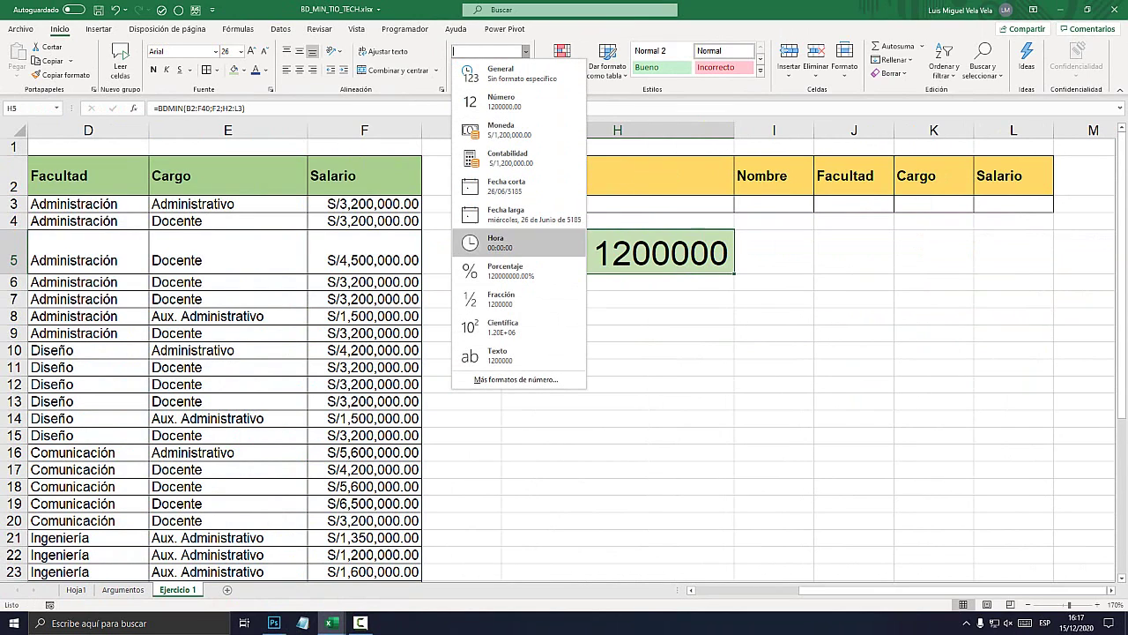
click(501, 130)
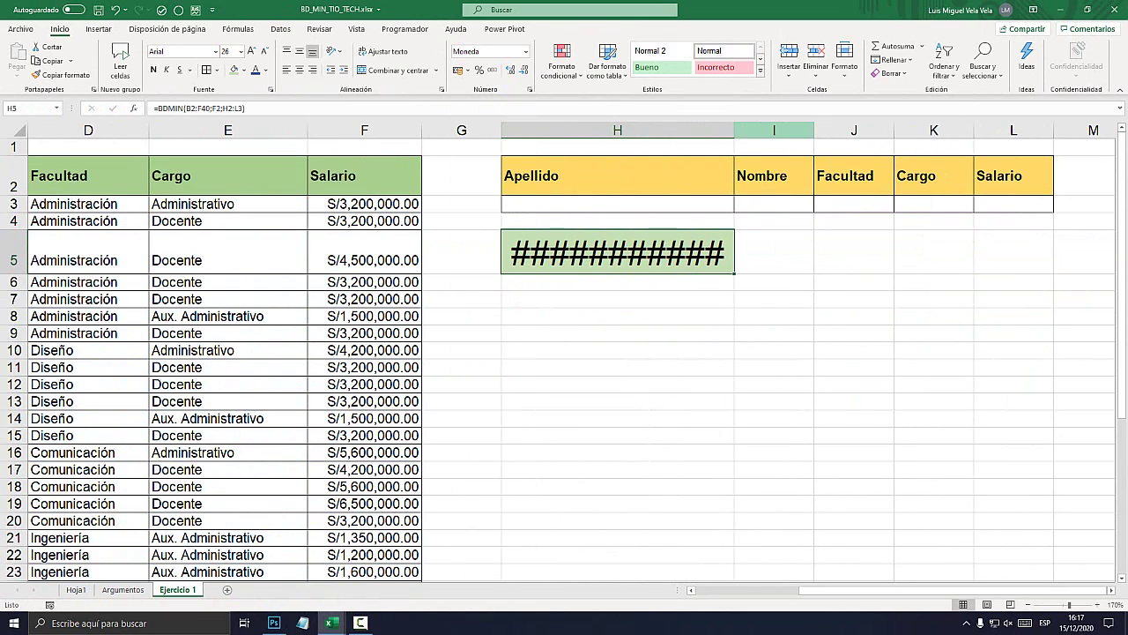
double_click(735, 130)
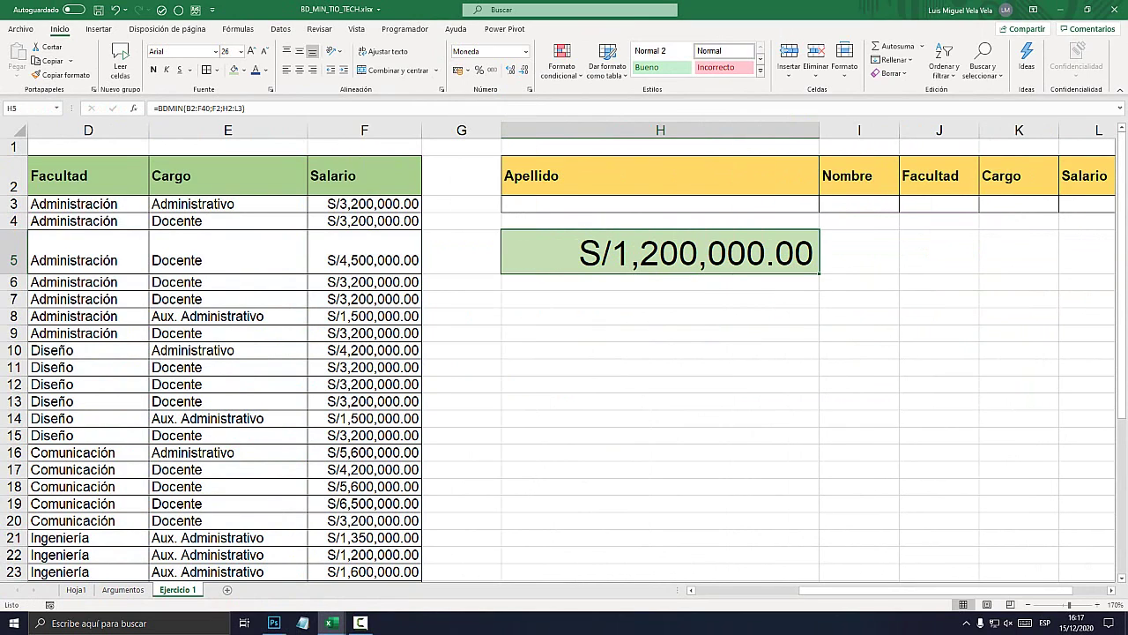
scroll(564, 353, left, 3)
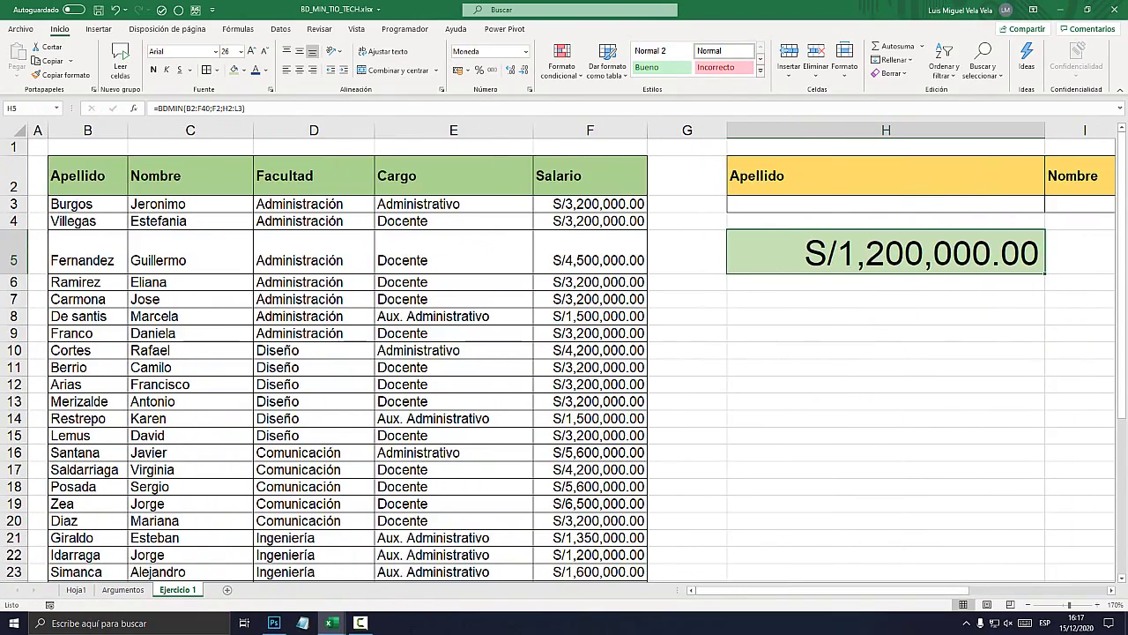
scroll(564, 352, down, 3)
scroll(564, 353, up, 3)
drag(590, 267, 589, 582)
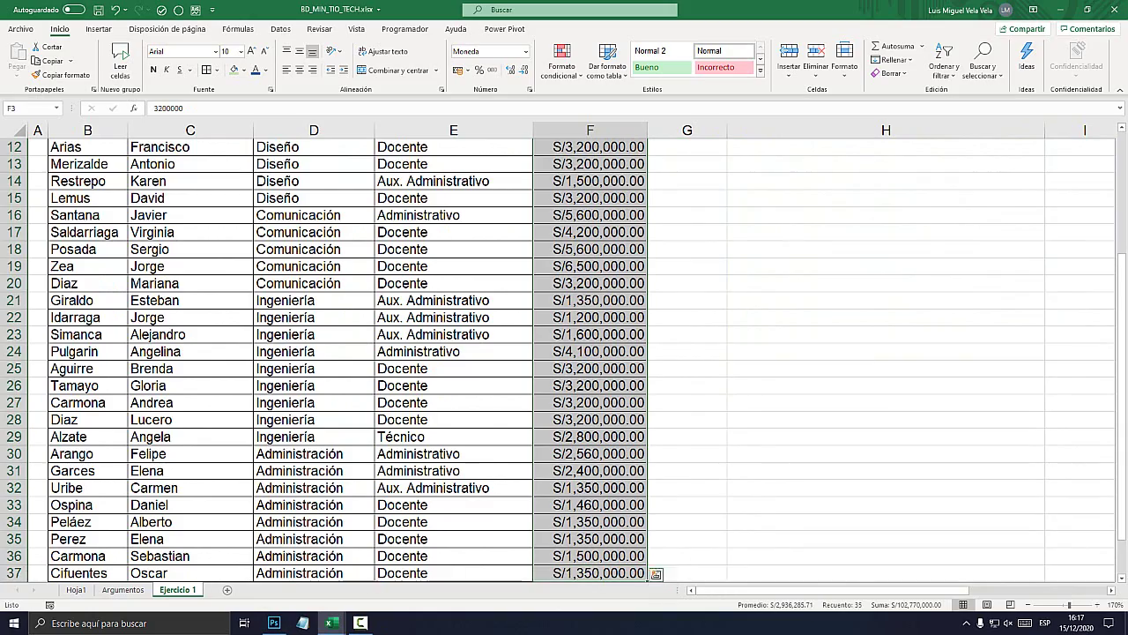
scroll(564, 353, up, 4)
ctrl+scroll(564, 353, down, 1)
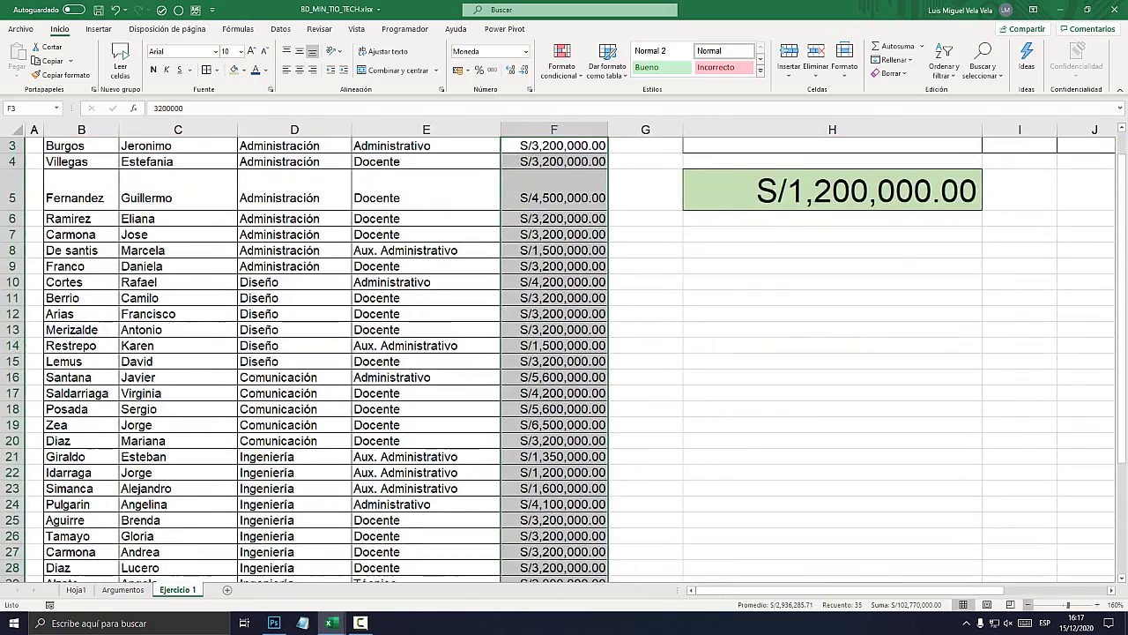
ctrl+scroll(564, 352, down, 1)
ctrl+scroll(564, 353, down, 1)
ctrl+scroll(564, 352, down, 1)
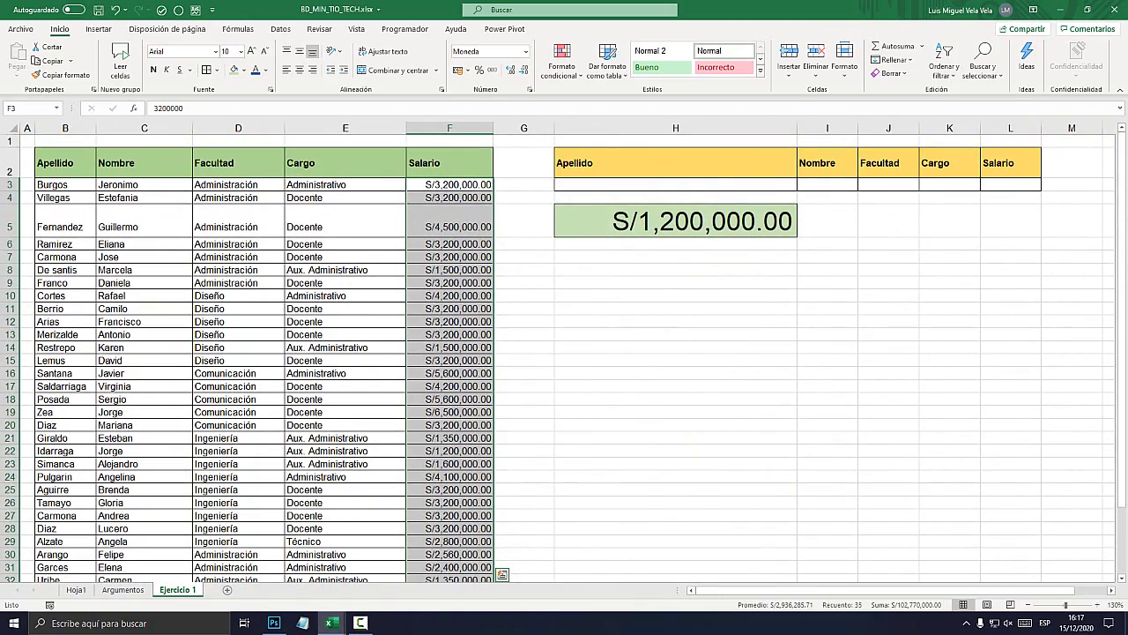
click(675, 184)
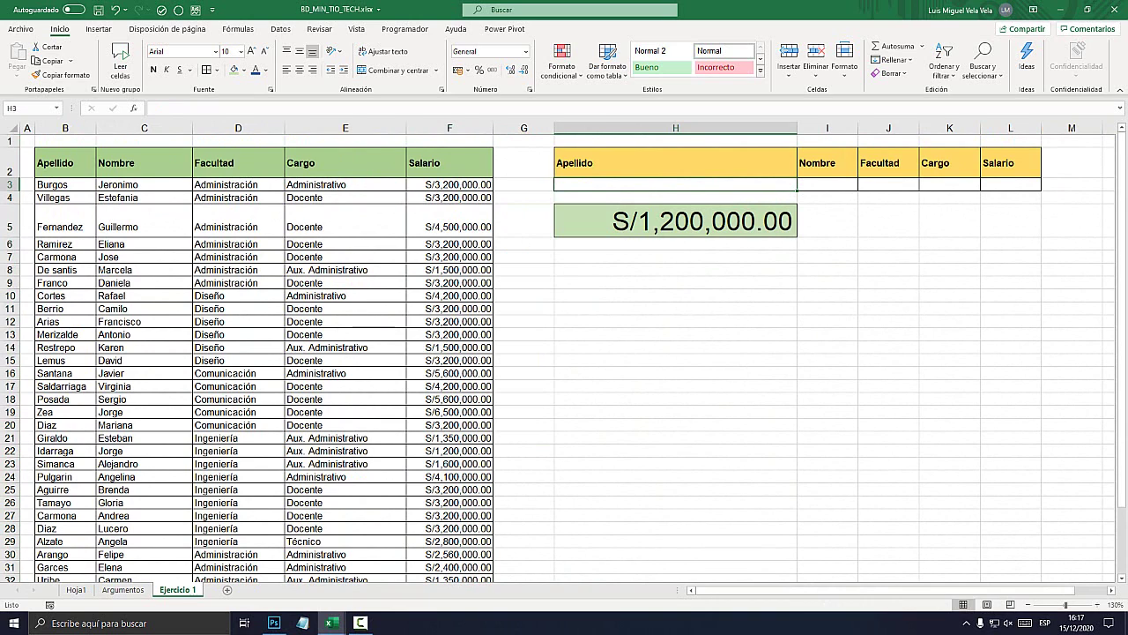
click(888, 184)
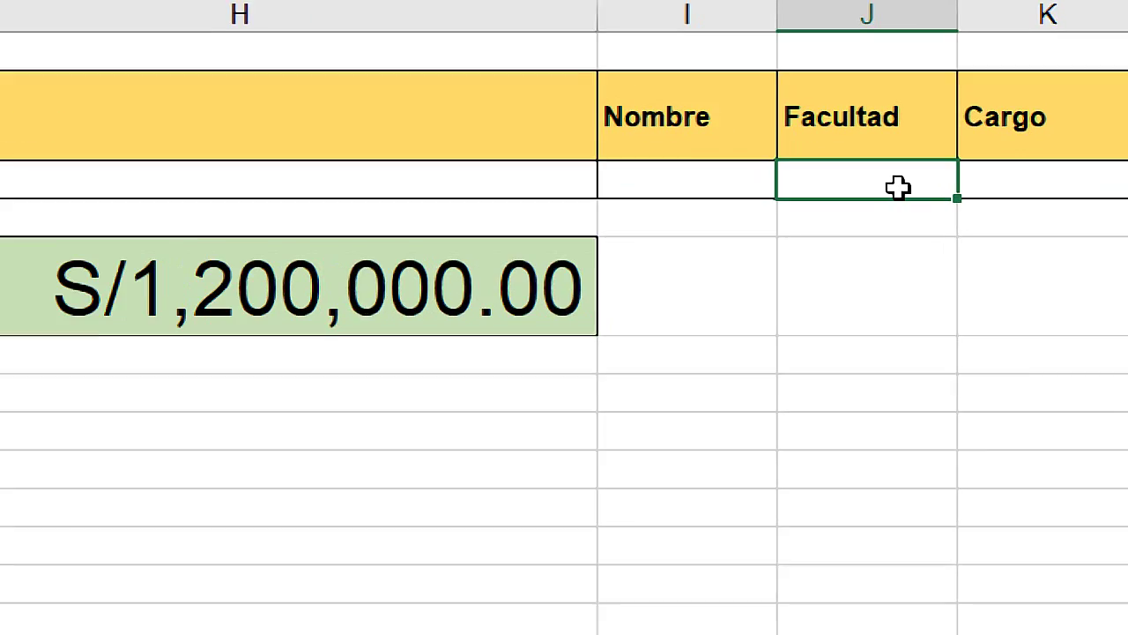
- Enter Administración as the Facultad criterion in J3, widen column J, and check H5 shows S/1,280,000.00
text(aDM)
key(BackSpace)
key(BackSpace)
key(BackSpace)
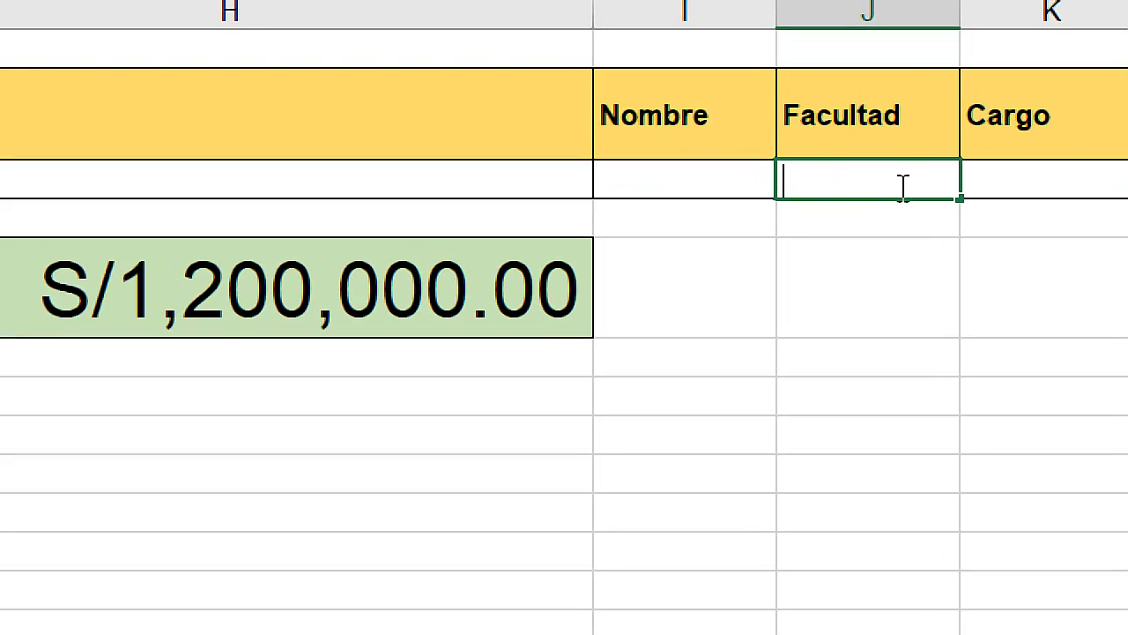
text(Administración)
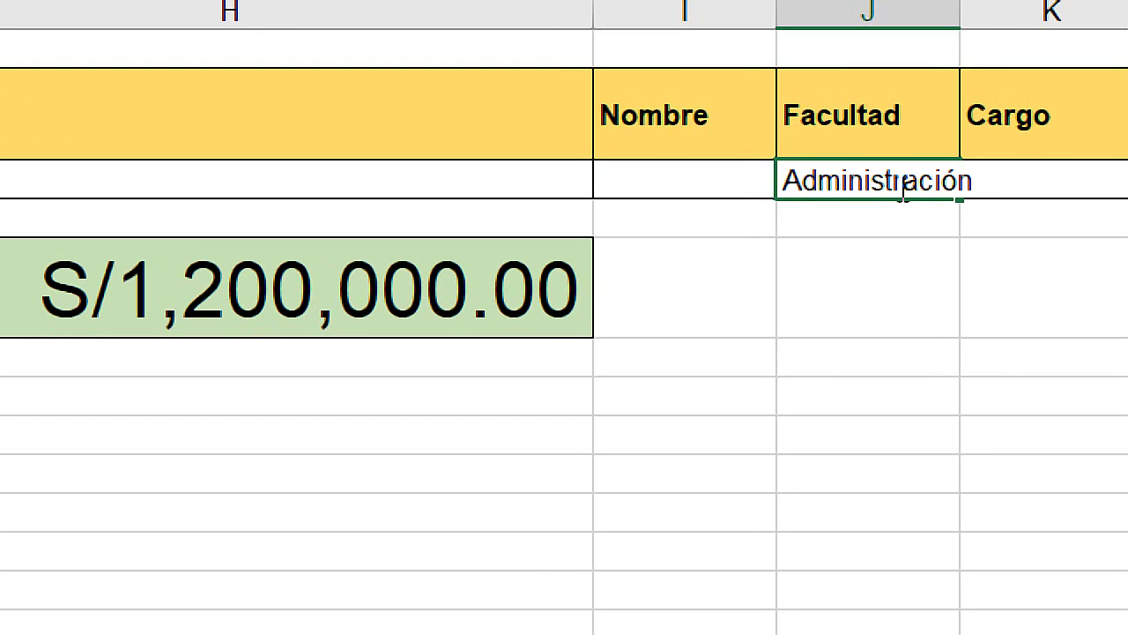
key(Return)
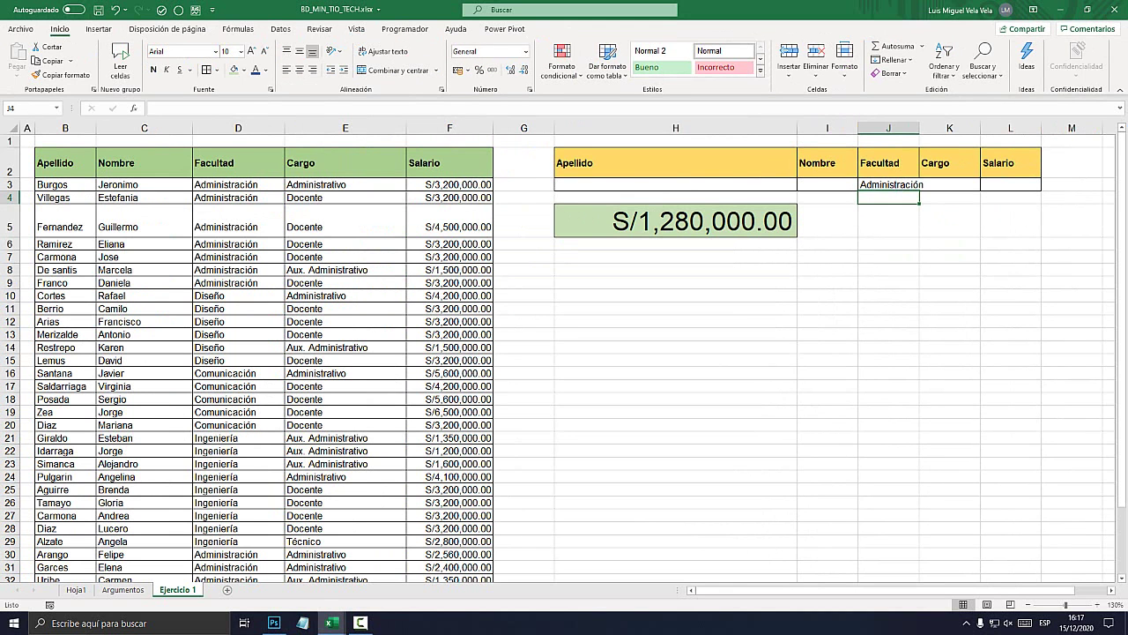
click(675, 221)
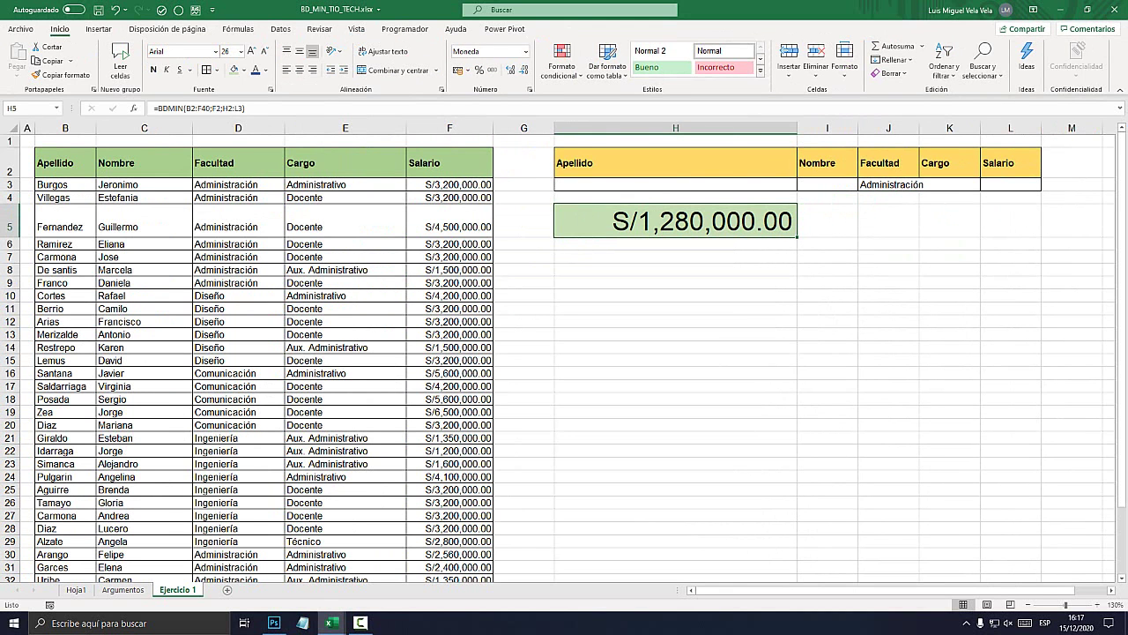
drag(919, 128, 960, 128)
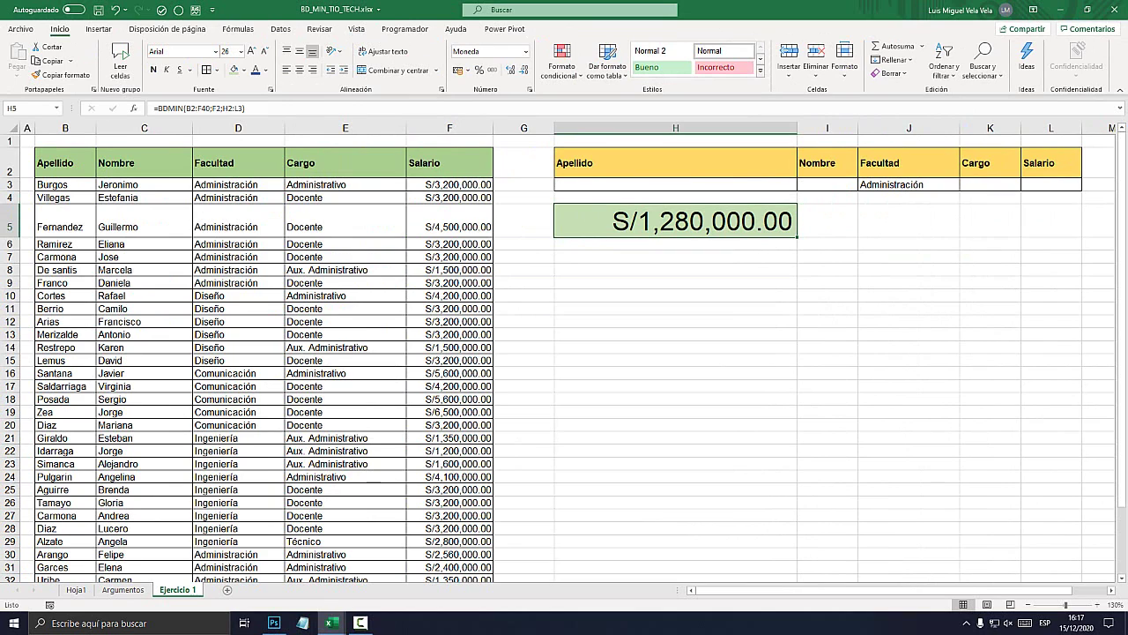
click(238, 227)
click(676, 221)
- Enter Docente under Cargo in K3 and confirm H5 still shows S/1,280,000.00
click(239, 227)
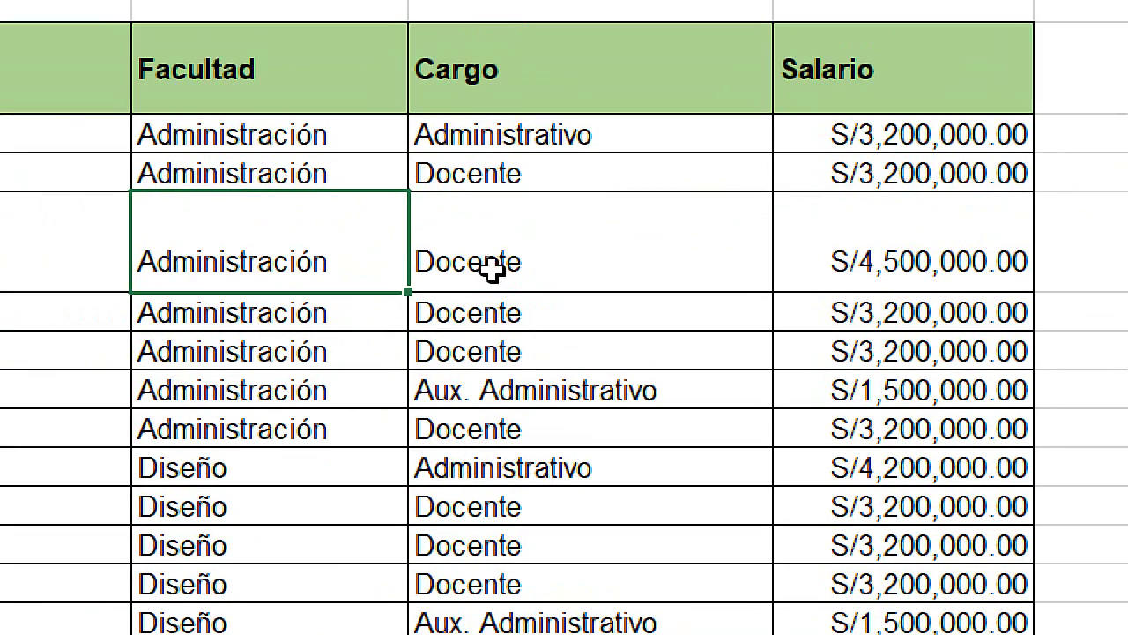
click(493, 256)
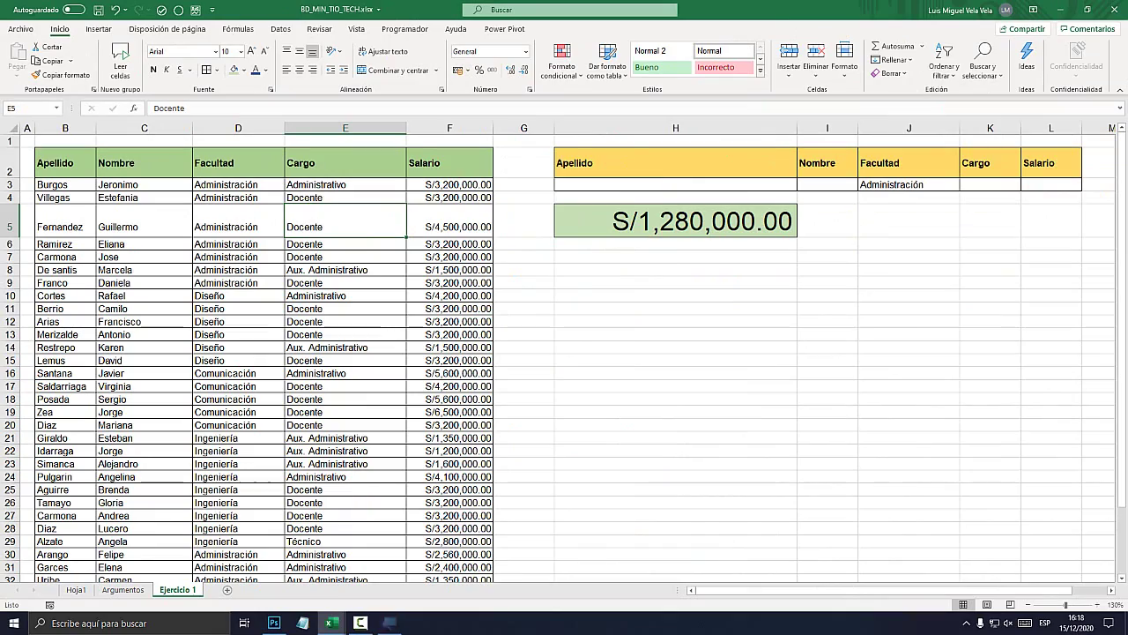
click(990, 184)
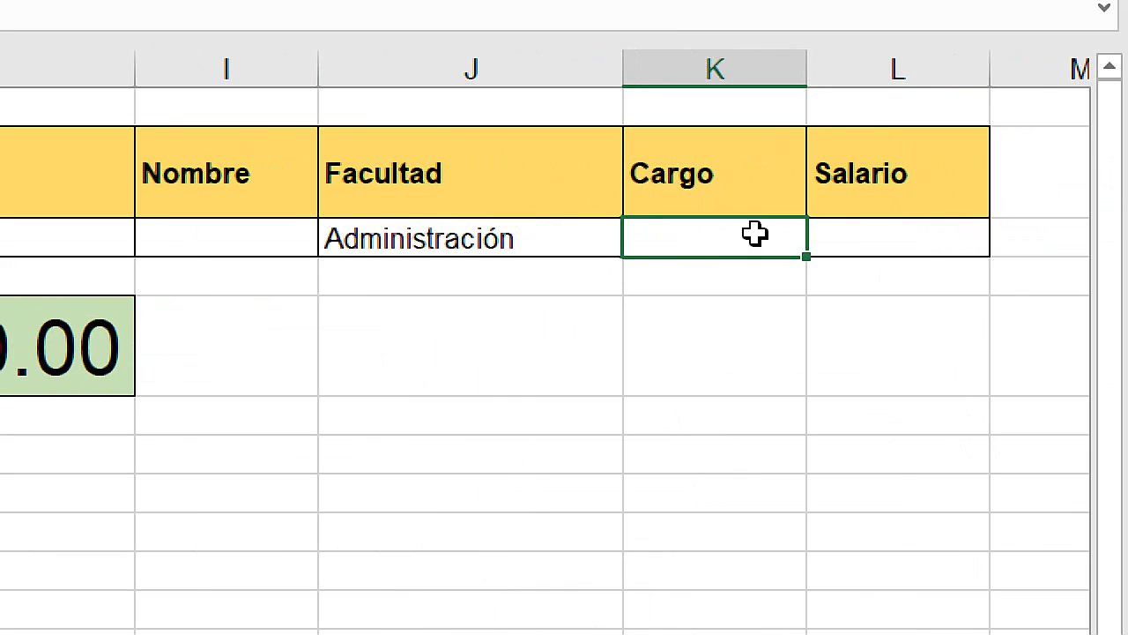
text(Do)
text(cente)
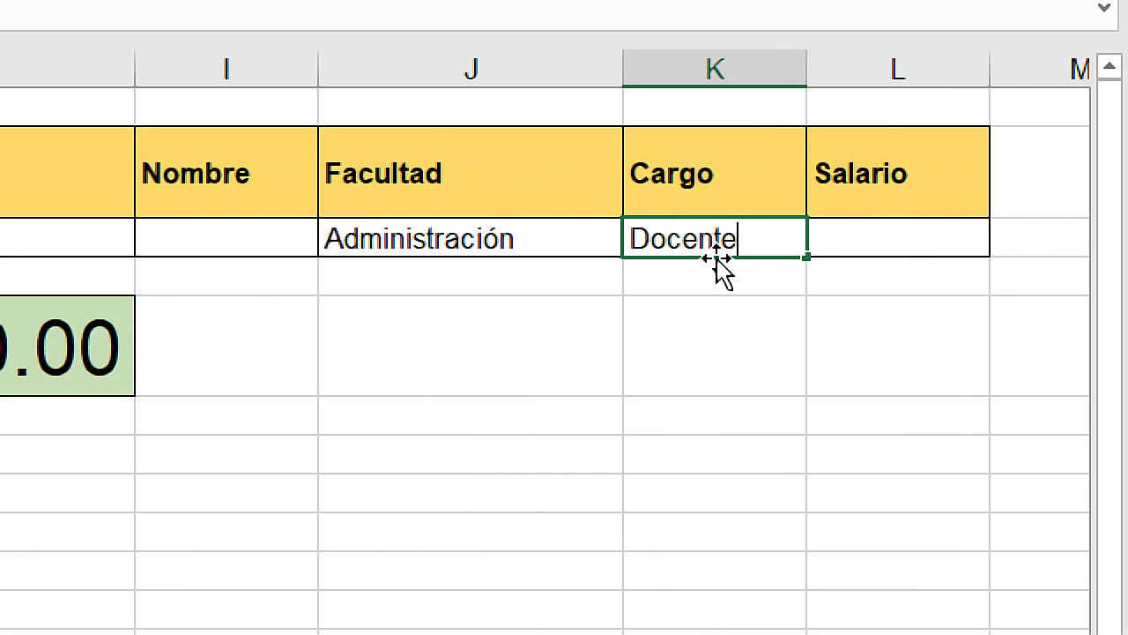
click(738, 276)
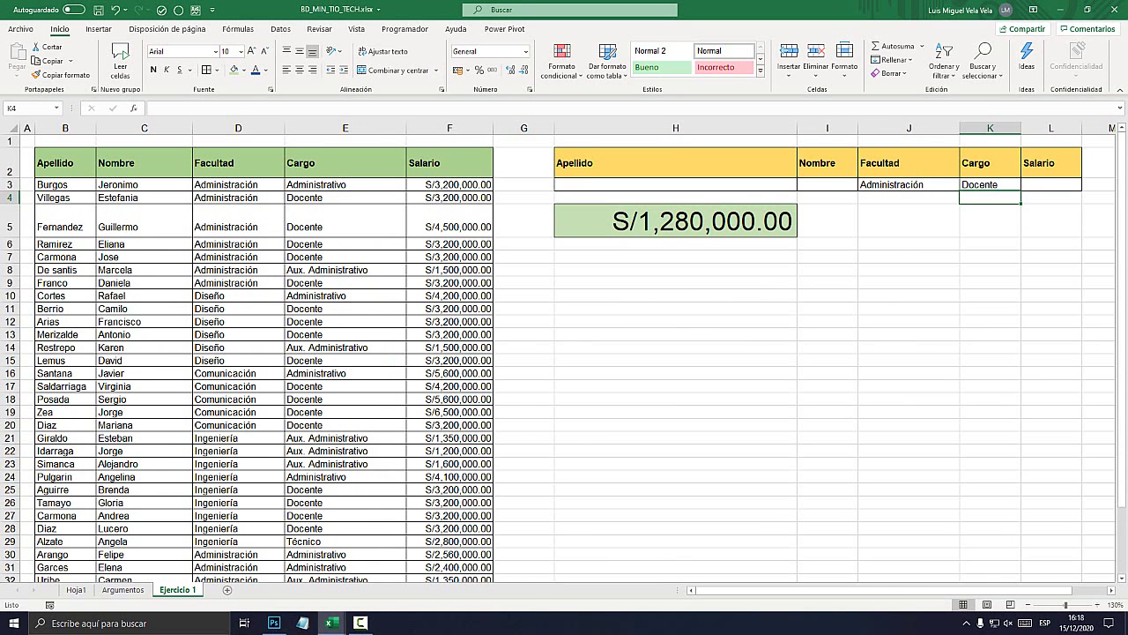
click(676, 220)
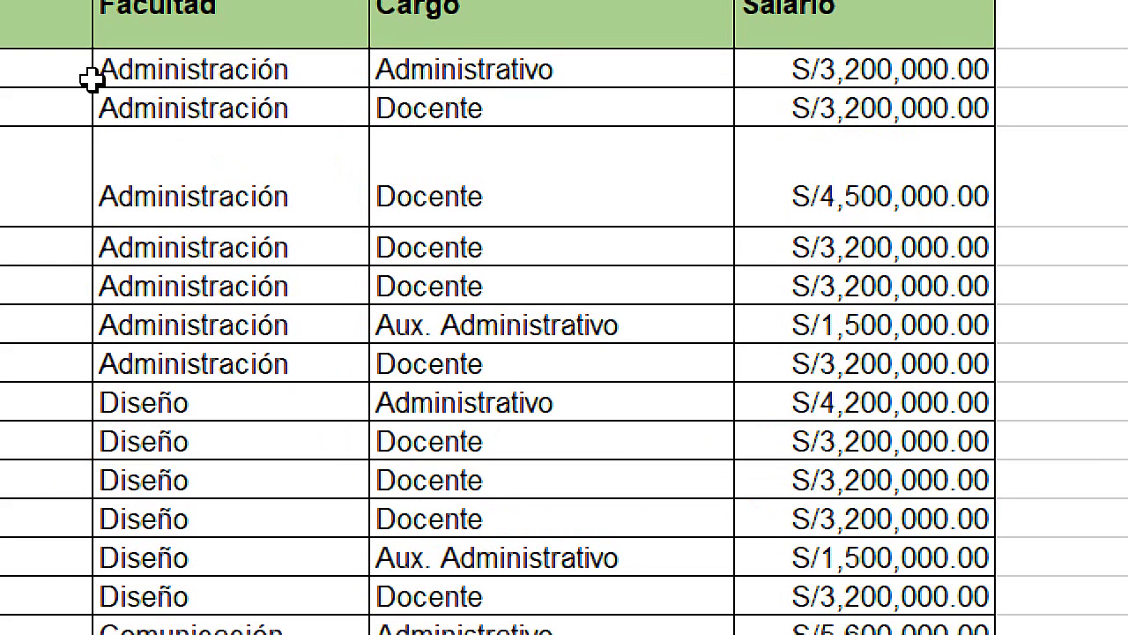
- Review the Administración Docente records and their salaries in the table
drag(205, 198, 428, 248)
drag(797, 257, 834, 283)
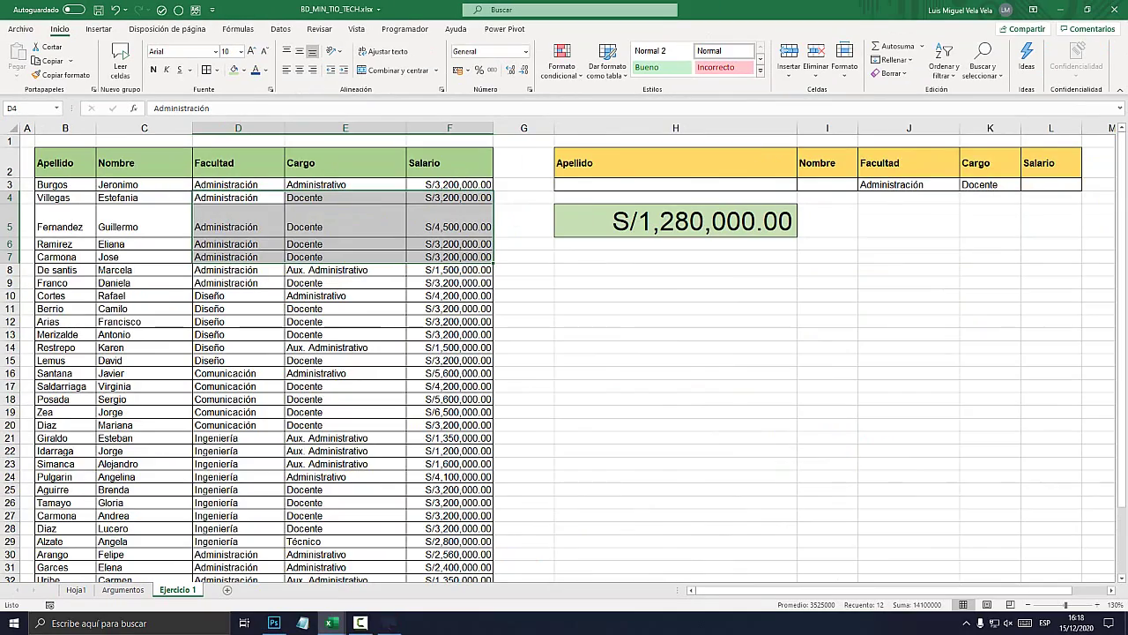
scroll(564, 353, down, 3)
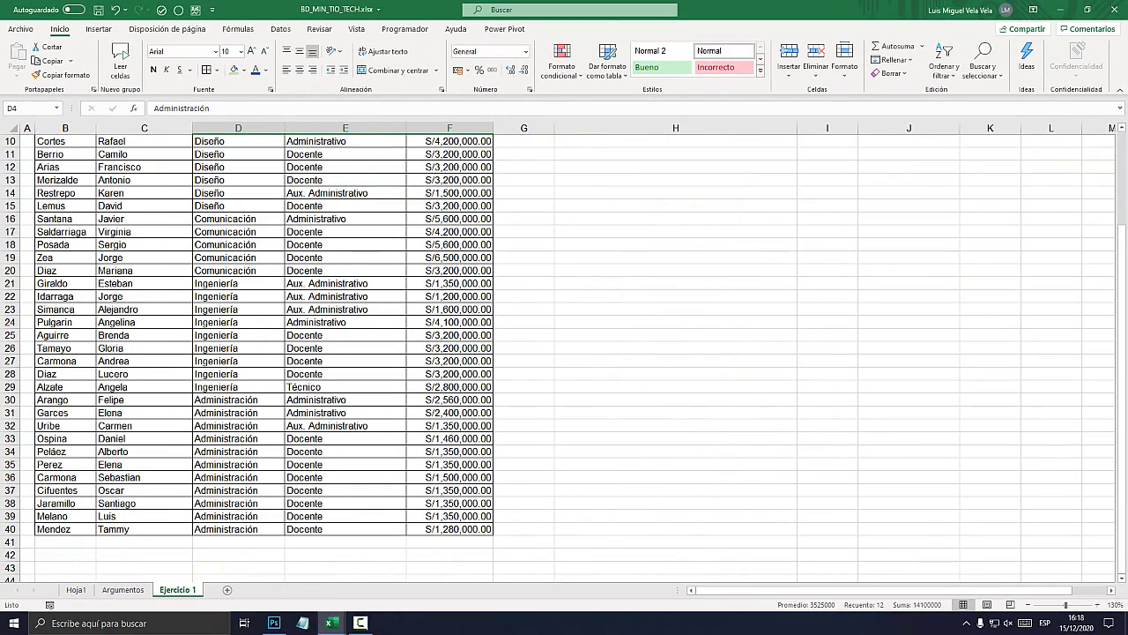
drag(238, 439, 450, 529)
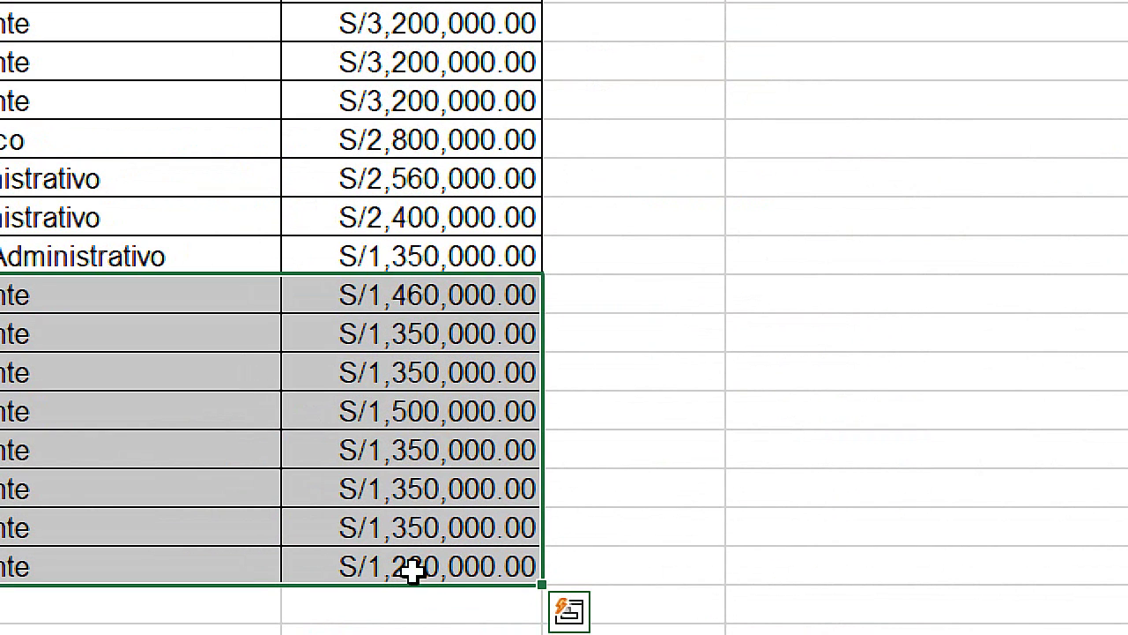
click(453, 529)
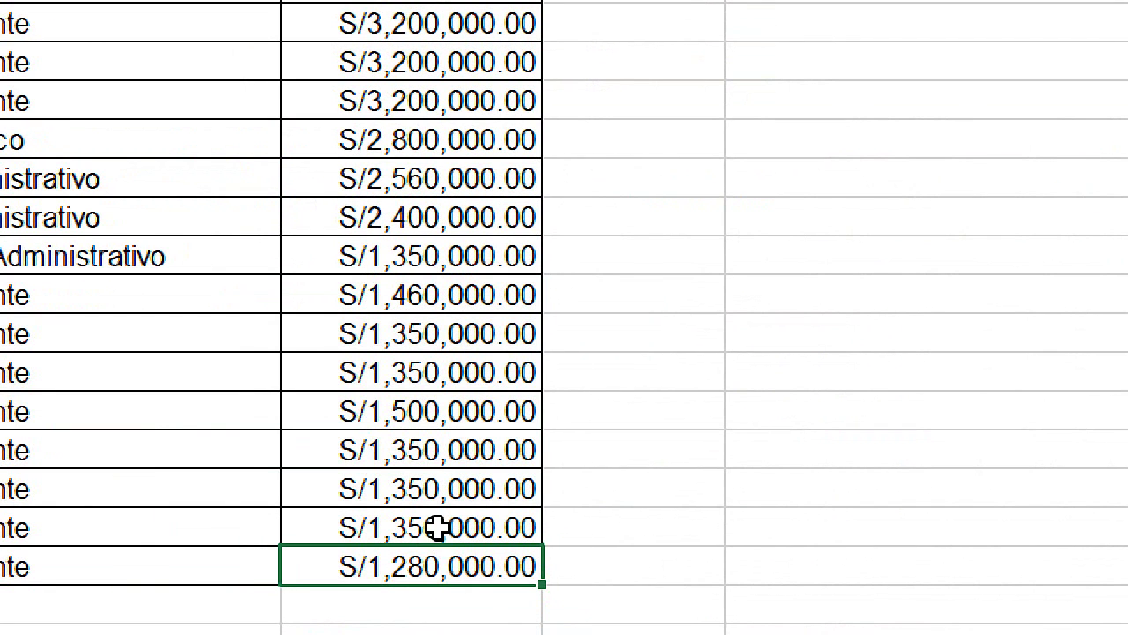
- Change the F38 salary to 1,000,000 and verify H5 drops to S/1,000,000.00
click(441, 489)
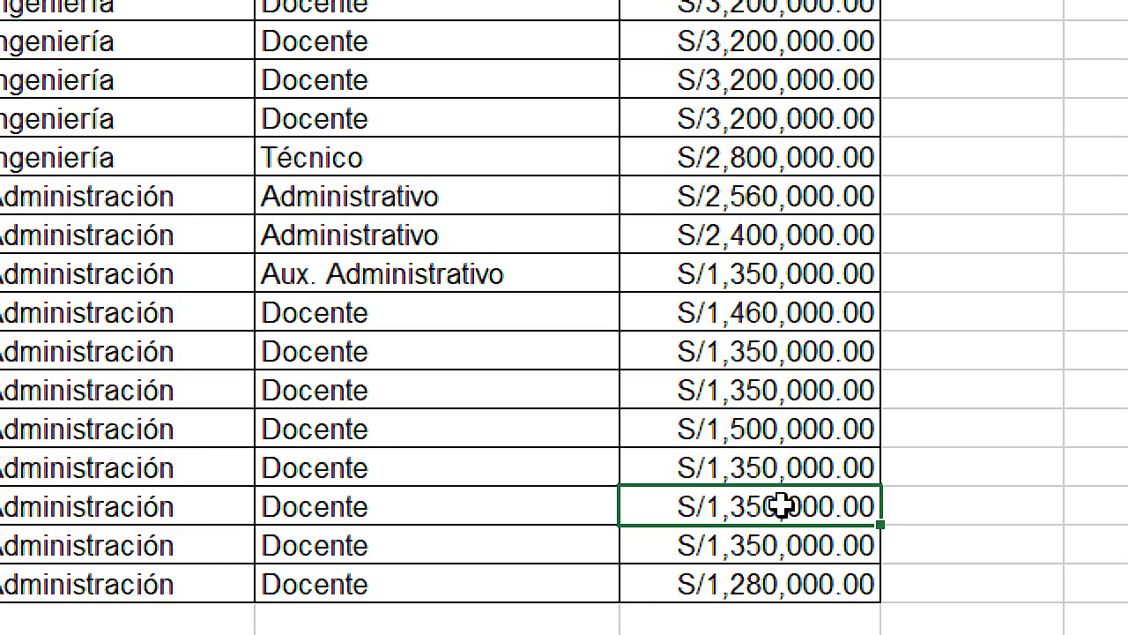
text(1,000,00)
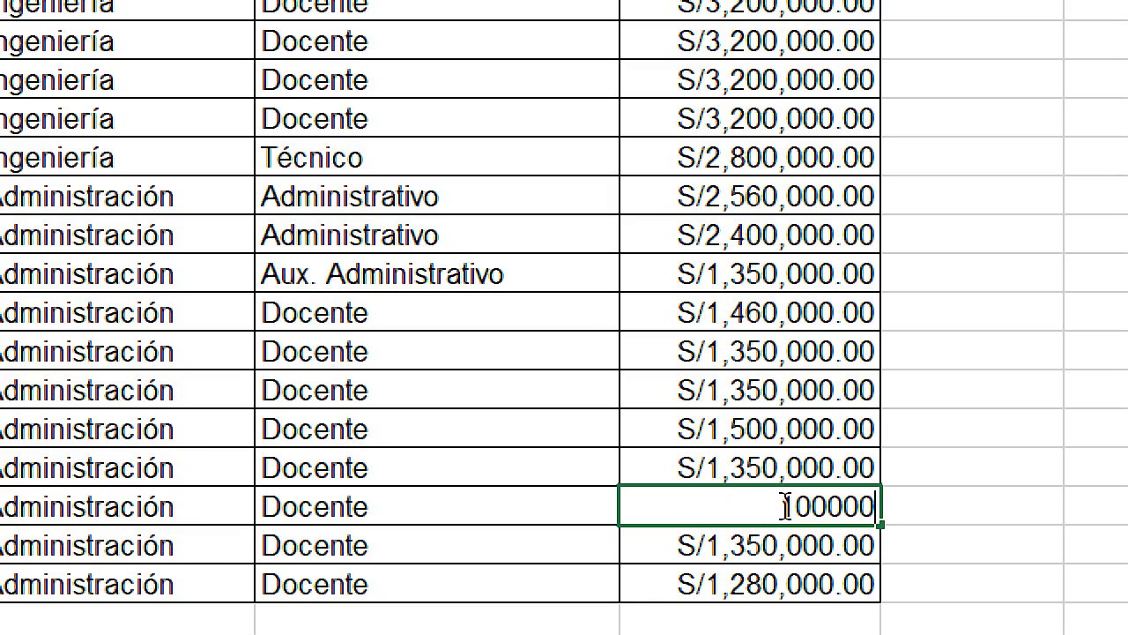
text(0)
key(Return)
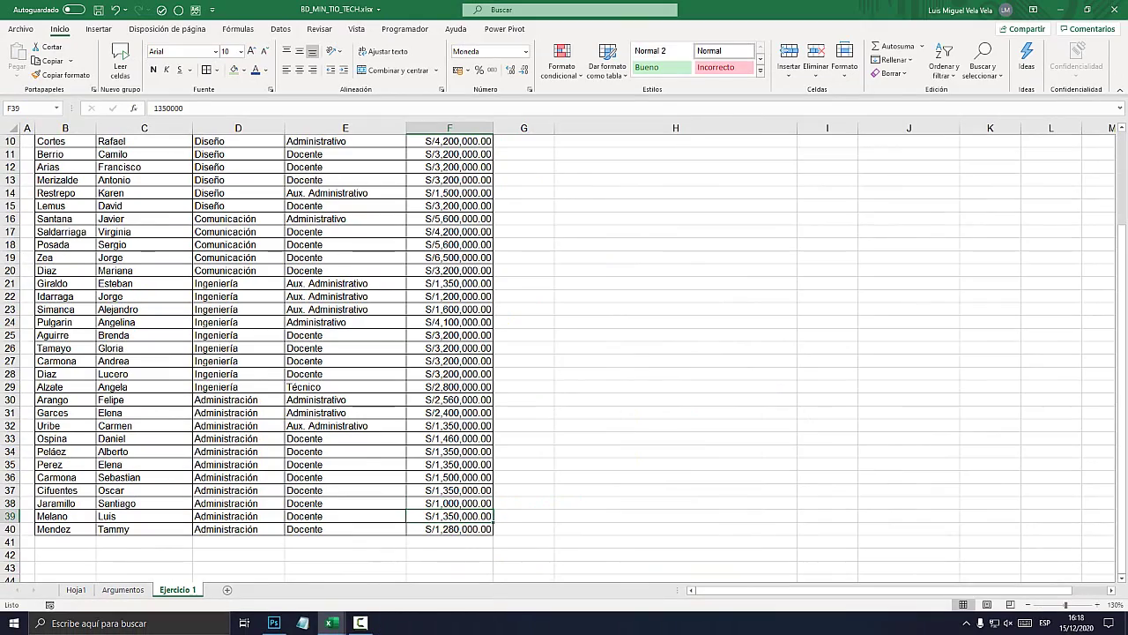
scroll(564, 353, up, 3)
click(676, 220)
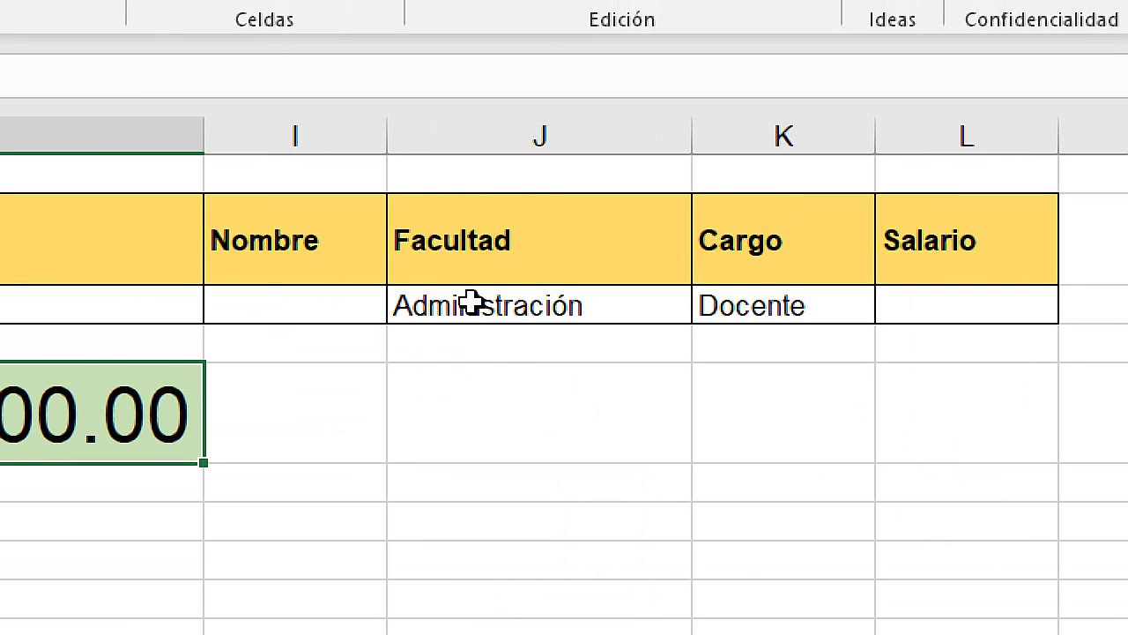
click(785, 306)
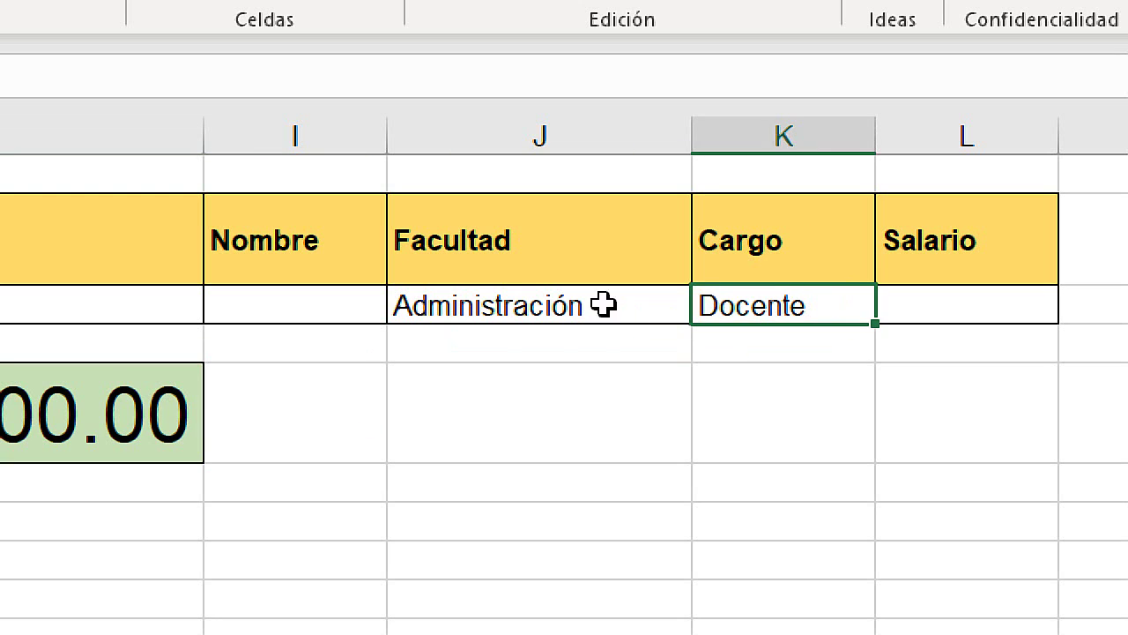
click(494, 303)
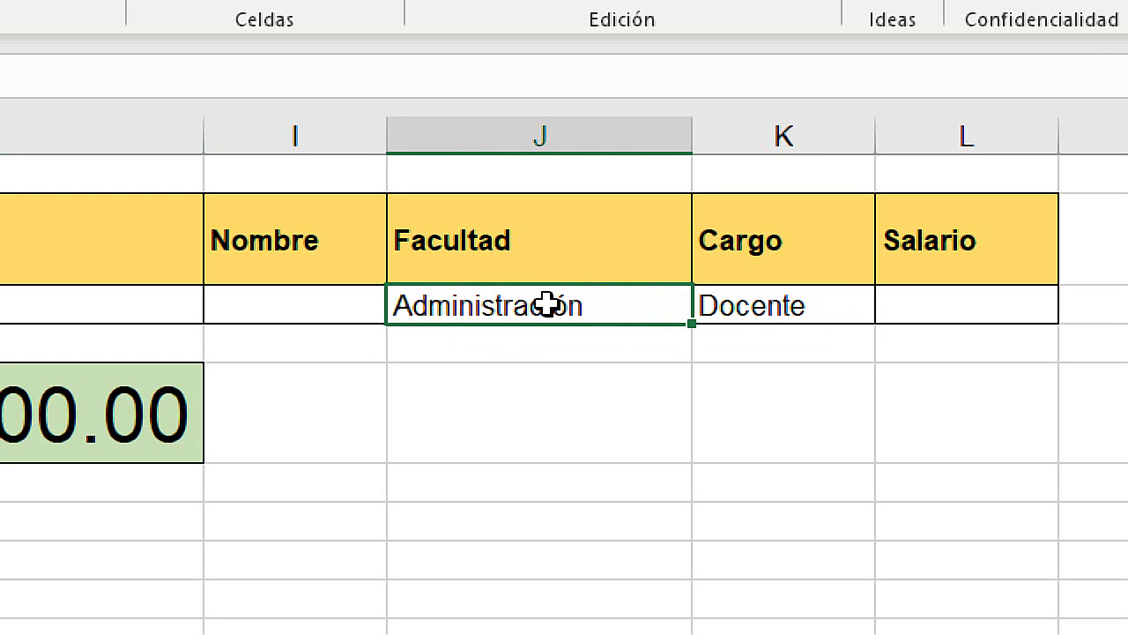
click(724, 305)
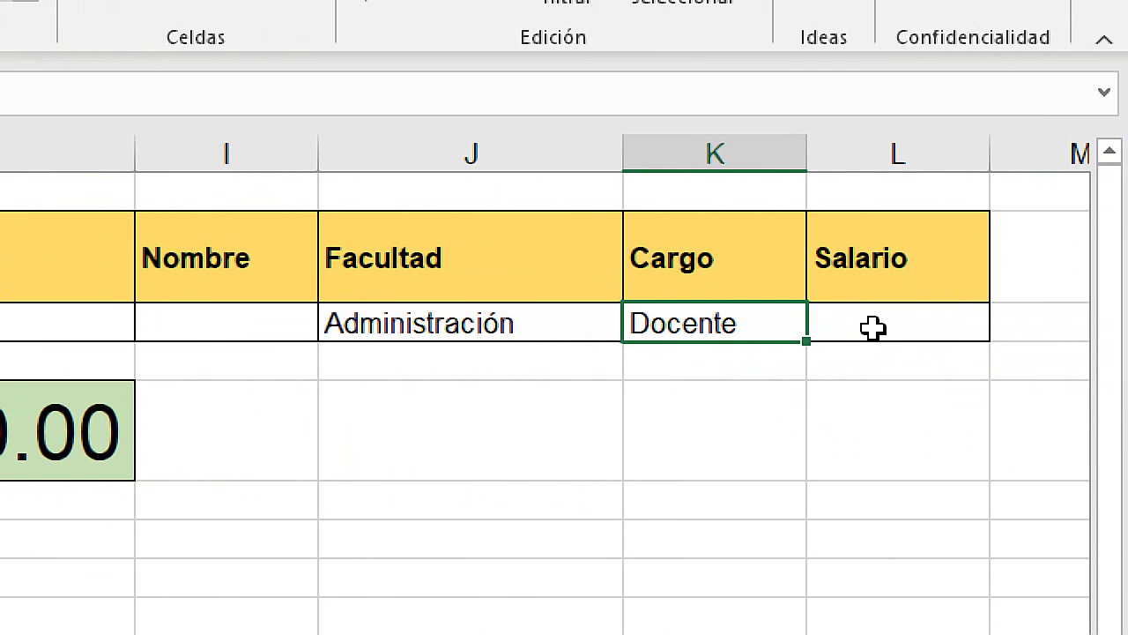
click(870, 327)
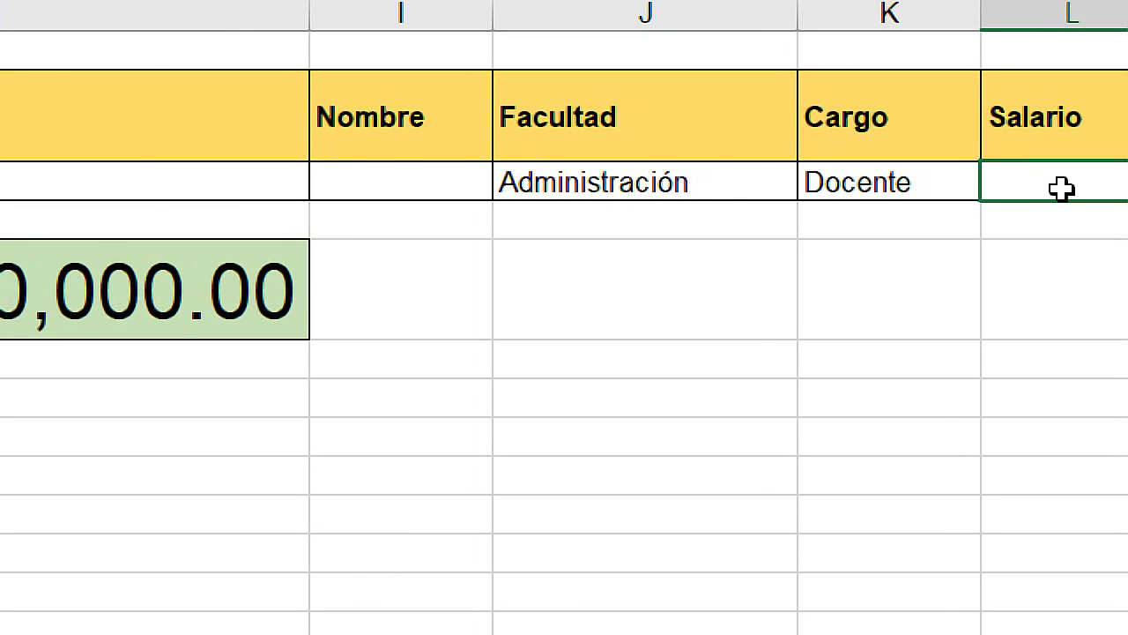
- Complete the L3 Salario criterion as >1500000 and check H5 now shows S/3,200,000.00
text(62)
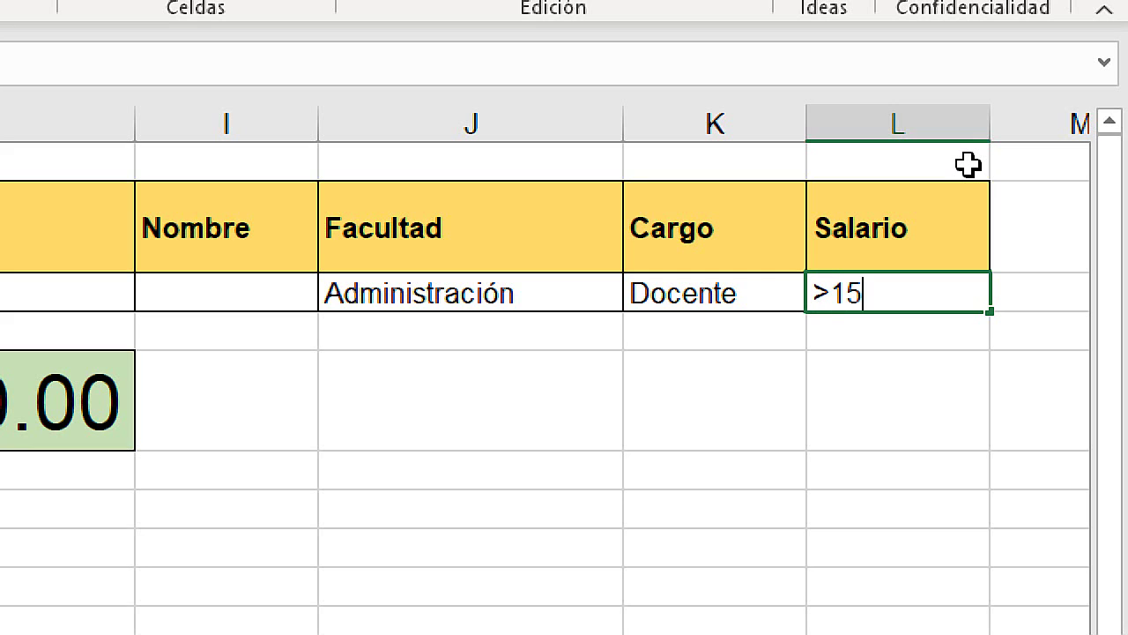
text(00000)
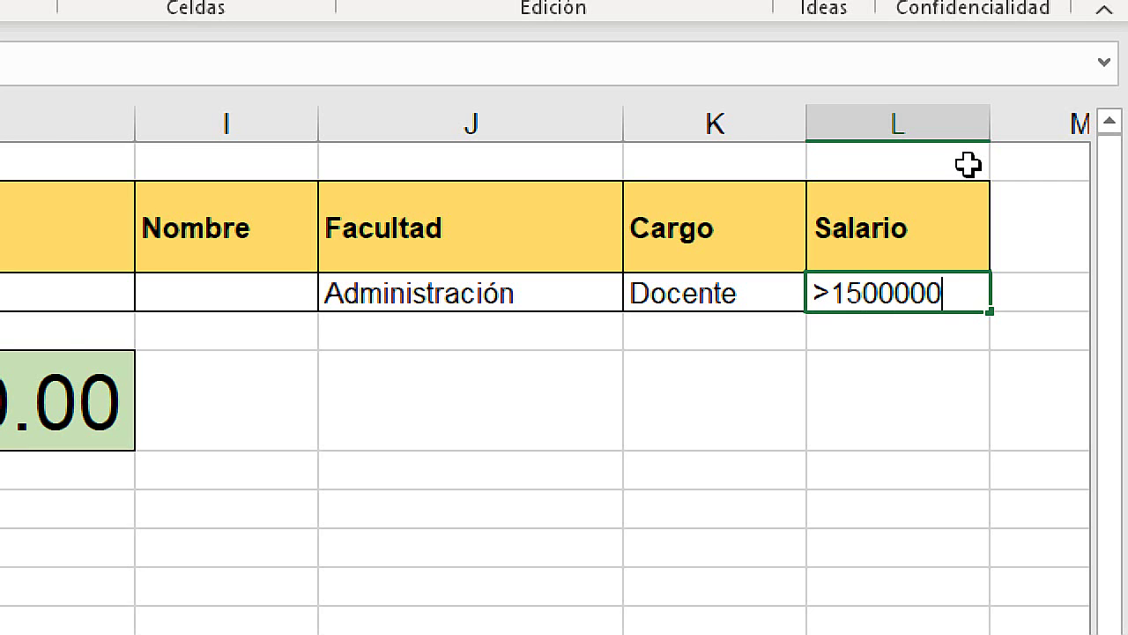
key(Return)
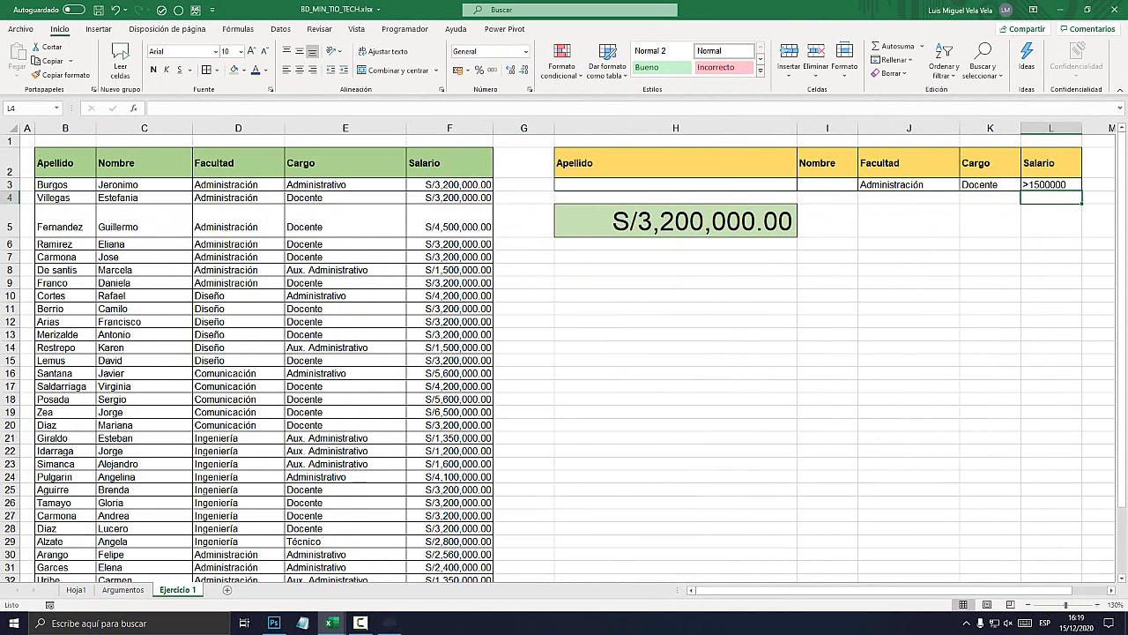
click(675, 221)
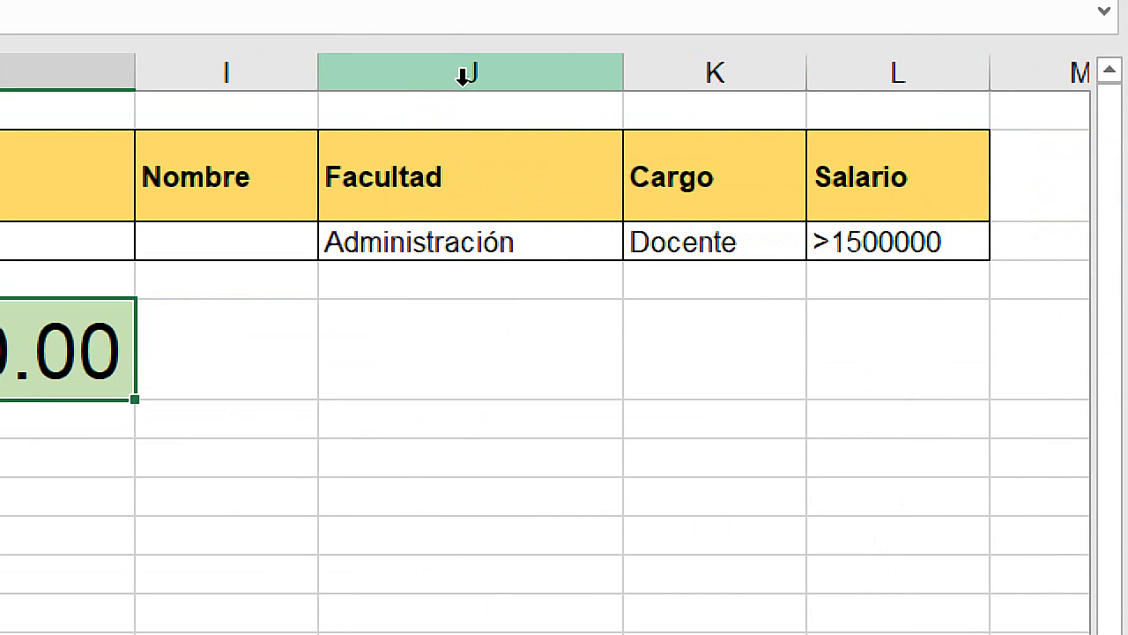
click(465, 77)
click(696, 71)
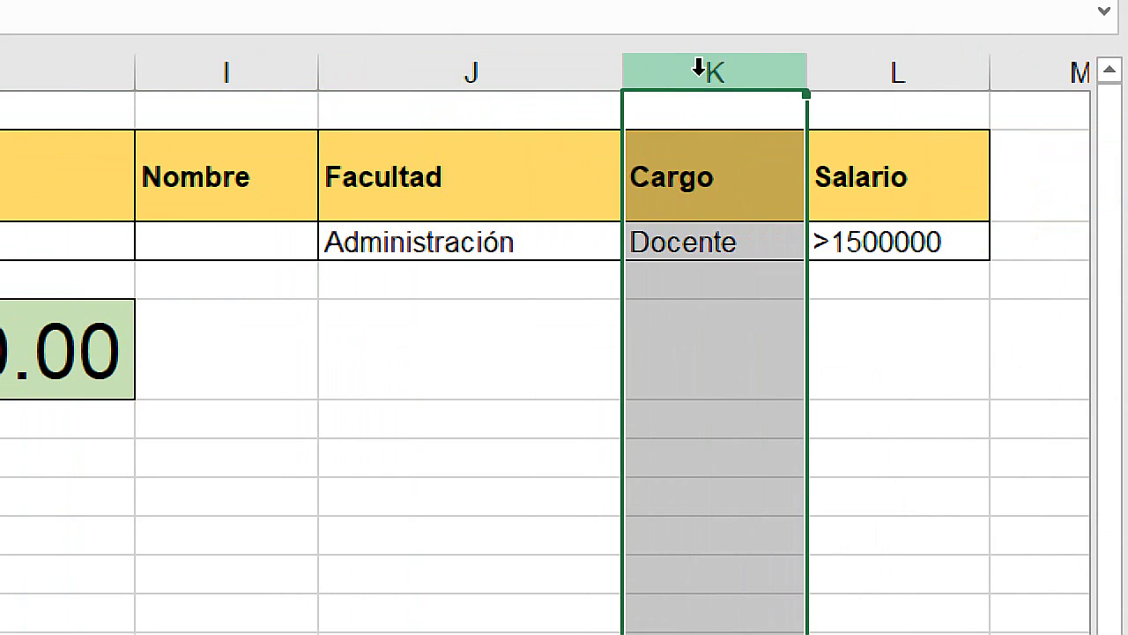
click(896, 71)
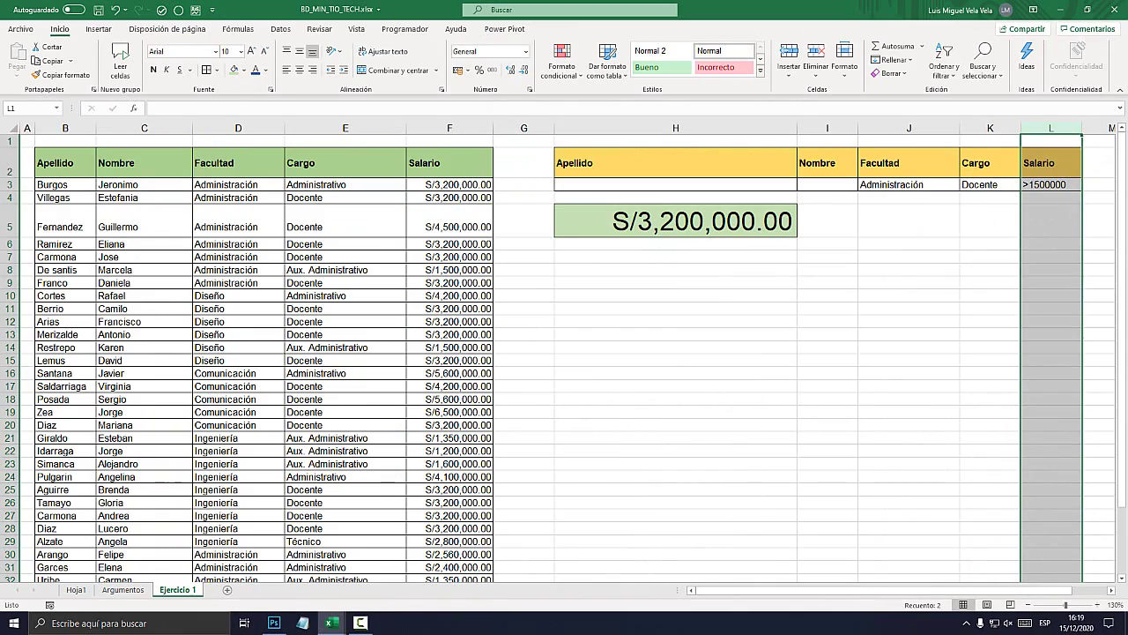
click(990, 128)
double_click(754, 221)
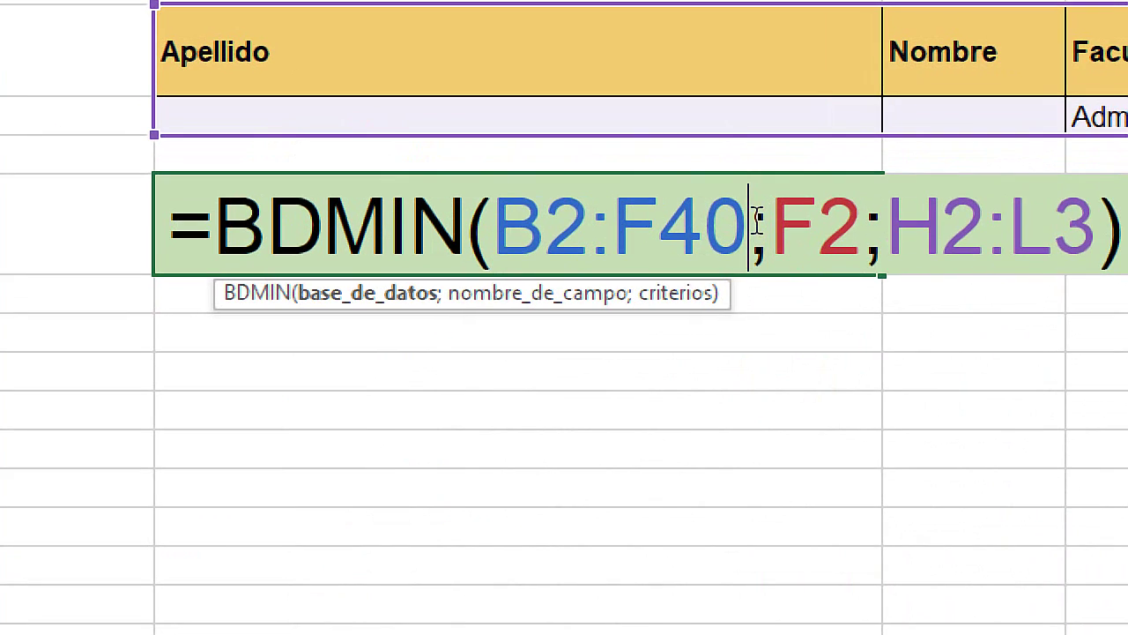
drag(851, 228, 118, 227)
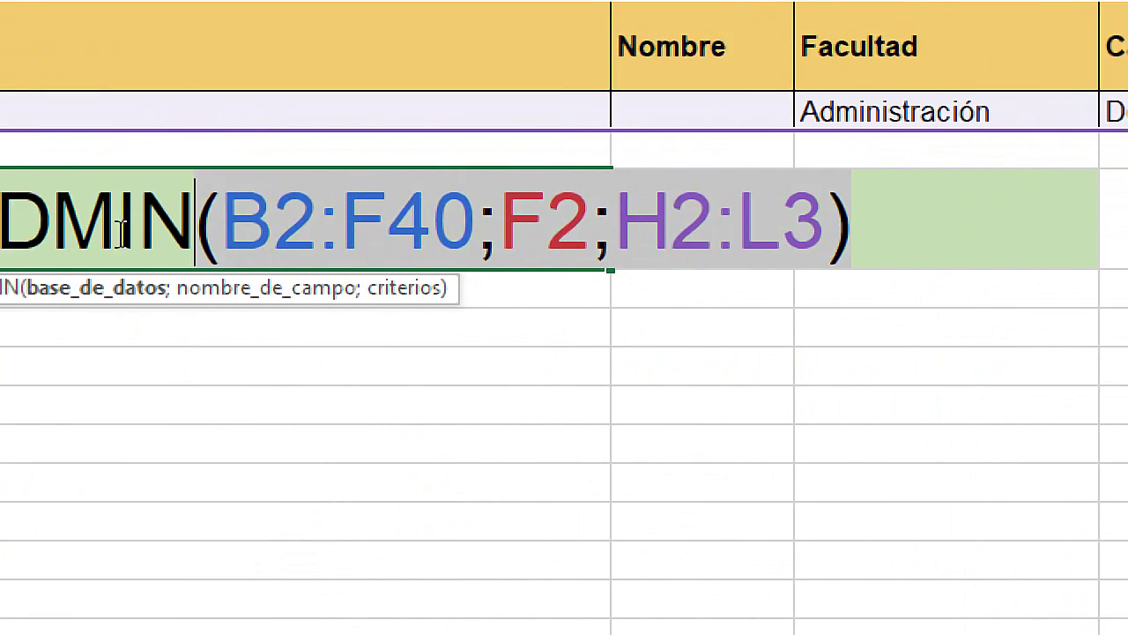
click(608, 225)
drag(651, 207, 413, 229)
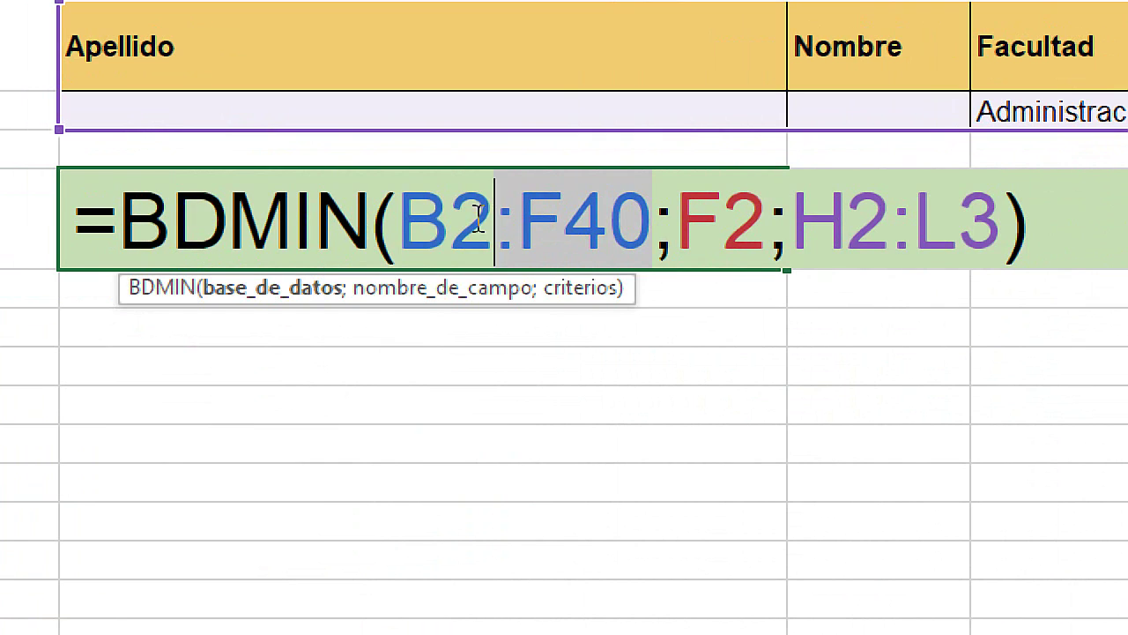
double_click(686, 231)
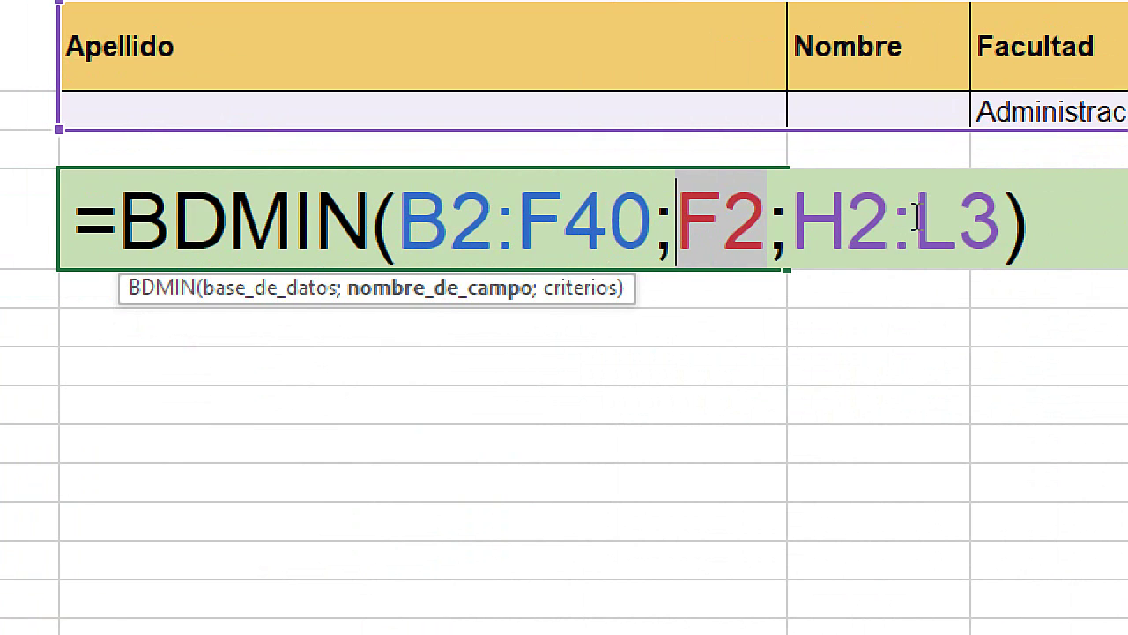
drag(991, 225, 837, 228)
click(847, 228)
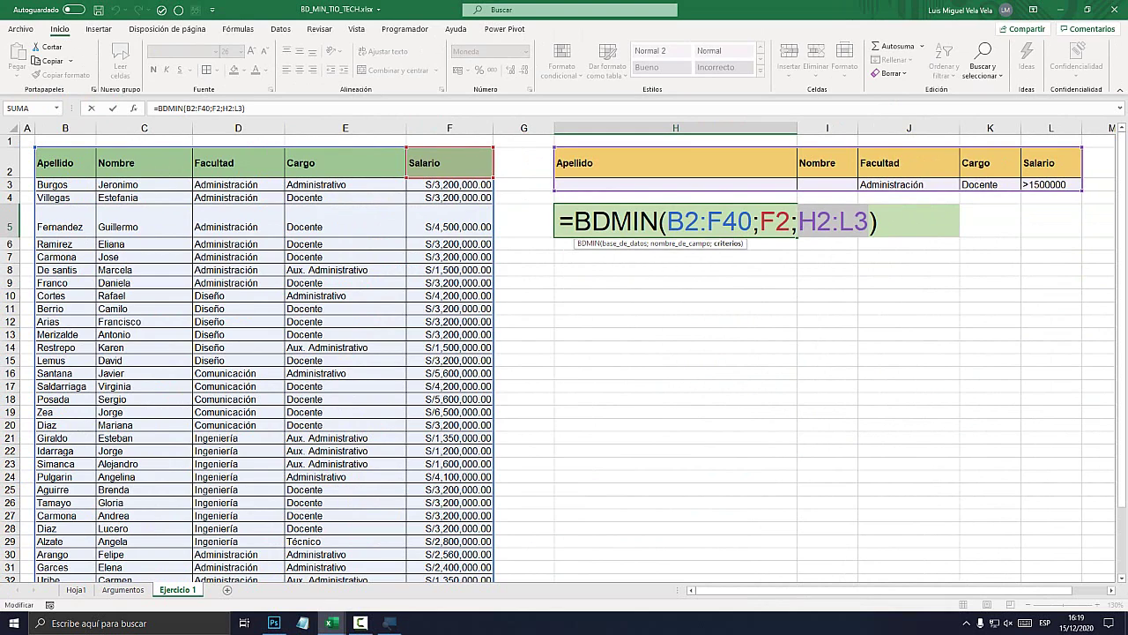
key(Return)
- Abandon the partial =min.si entry in H9 and select the Docente criterion in K3
text(=)
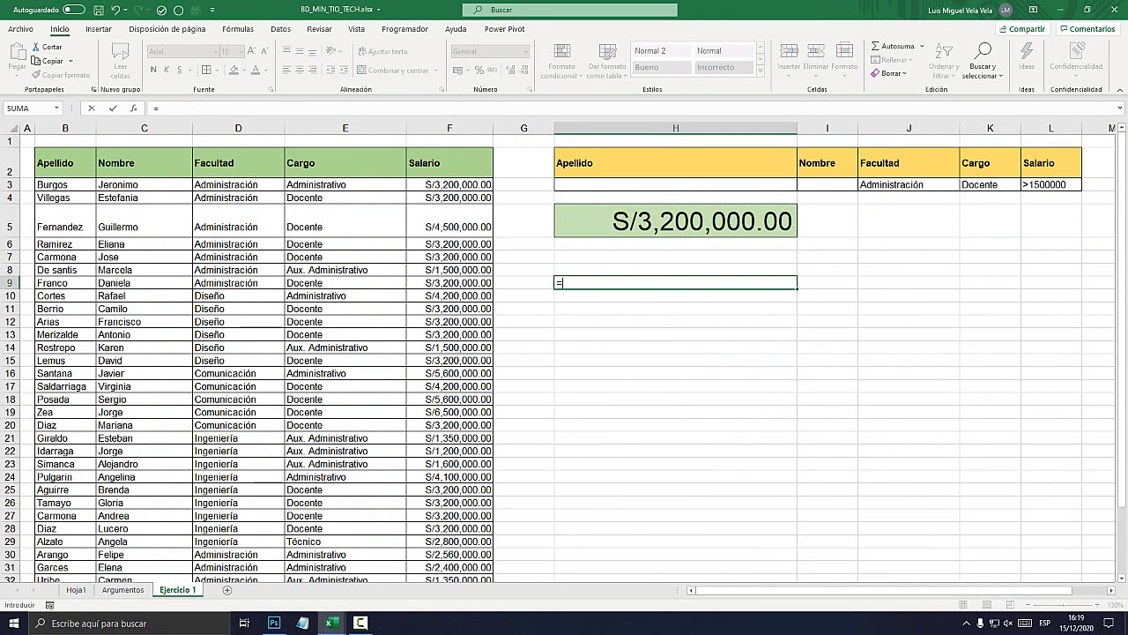
text(min.si)
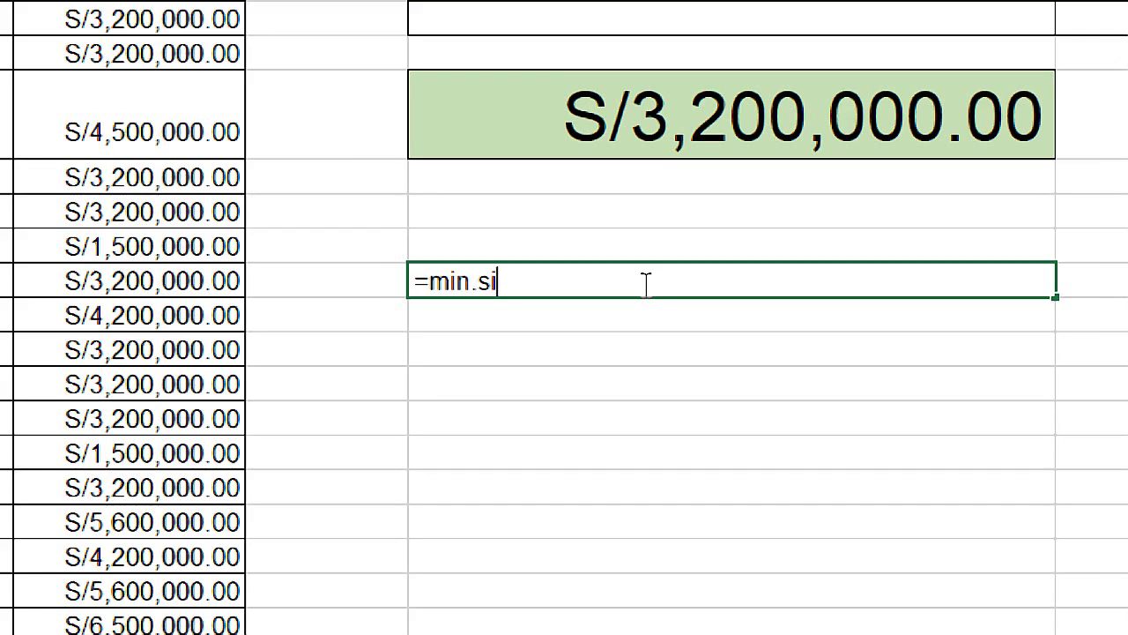
key(BackSpace)
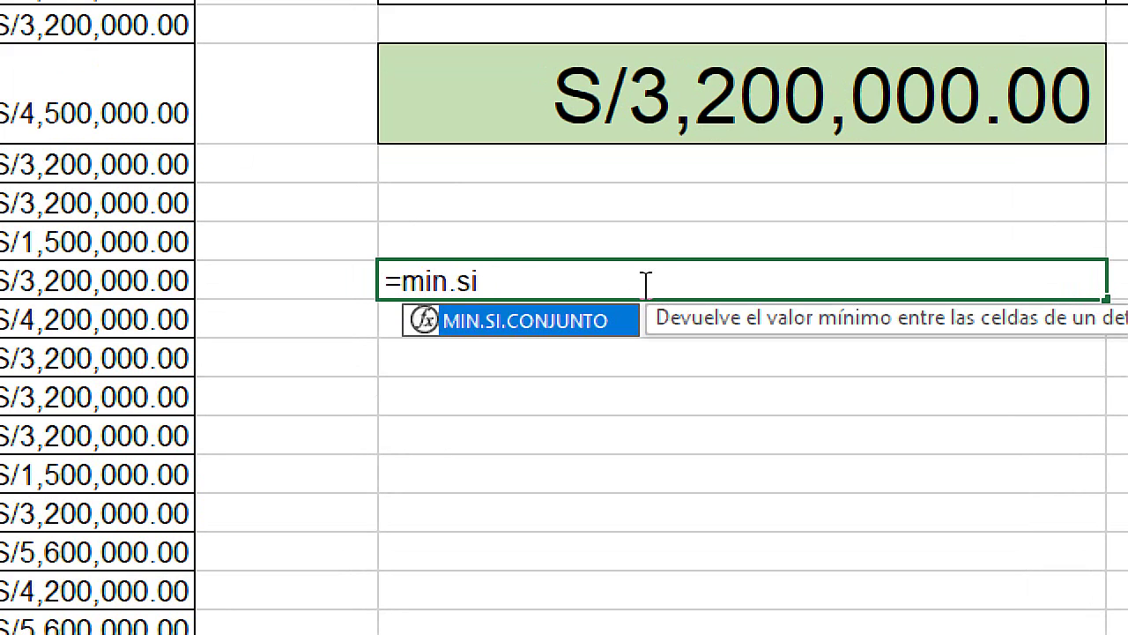
key(Escape)
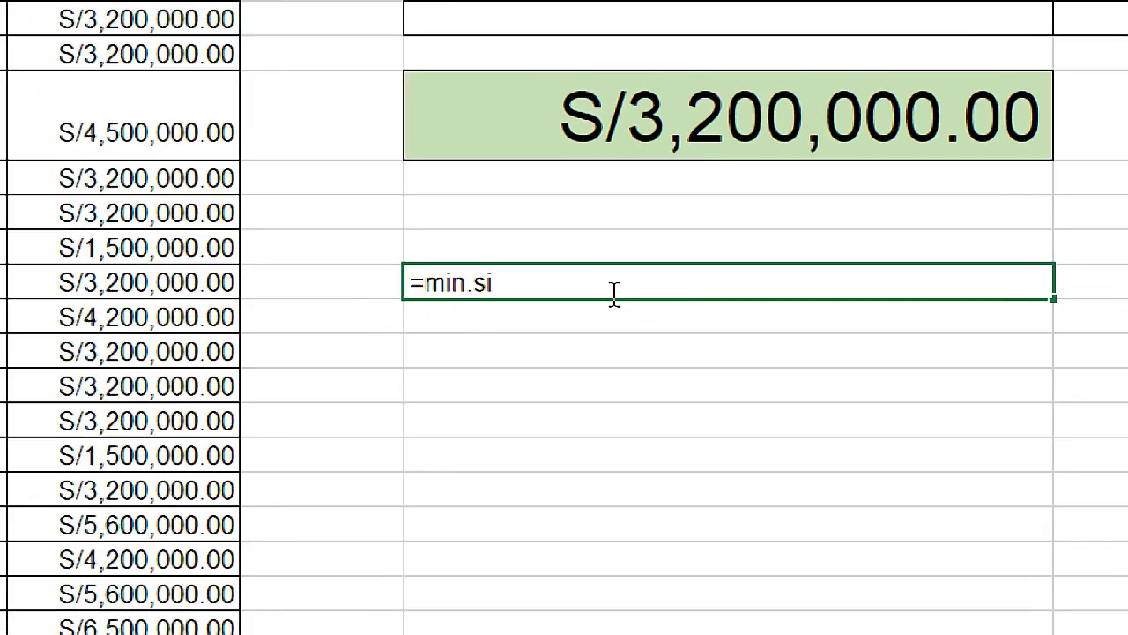
key(Escape)
click(908, 184)
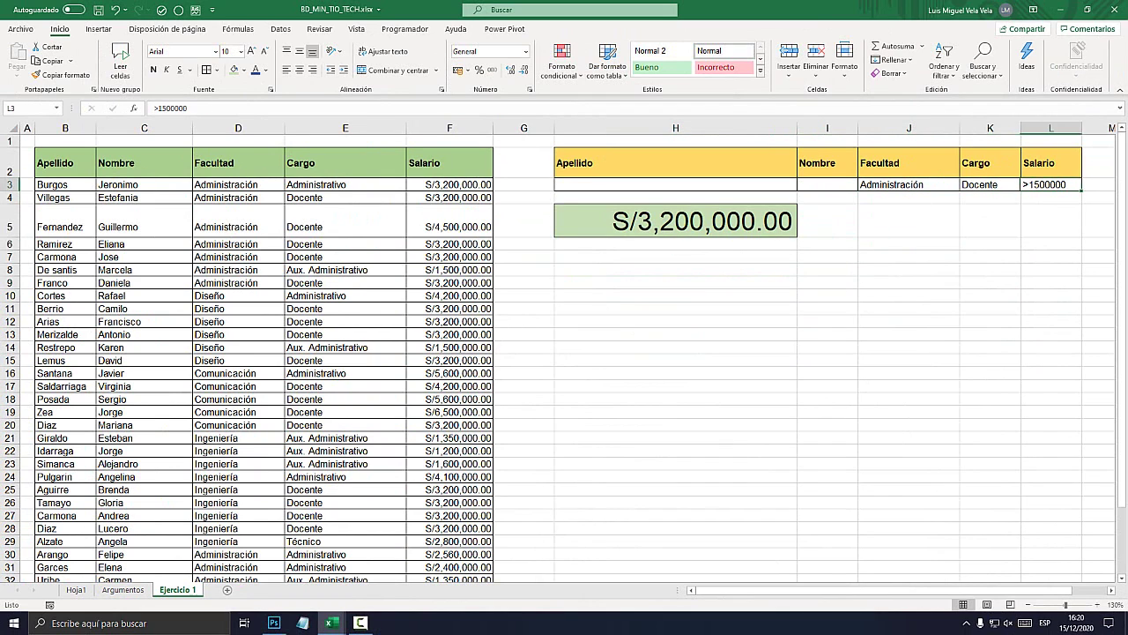
click(990, 184)
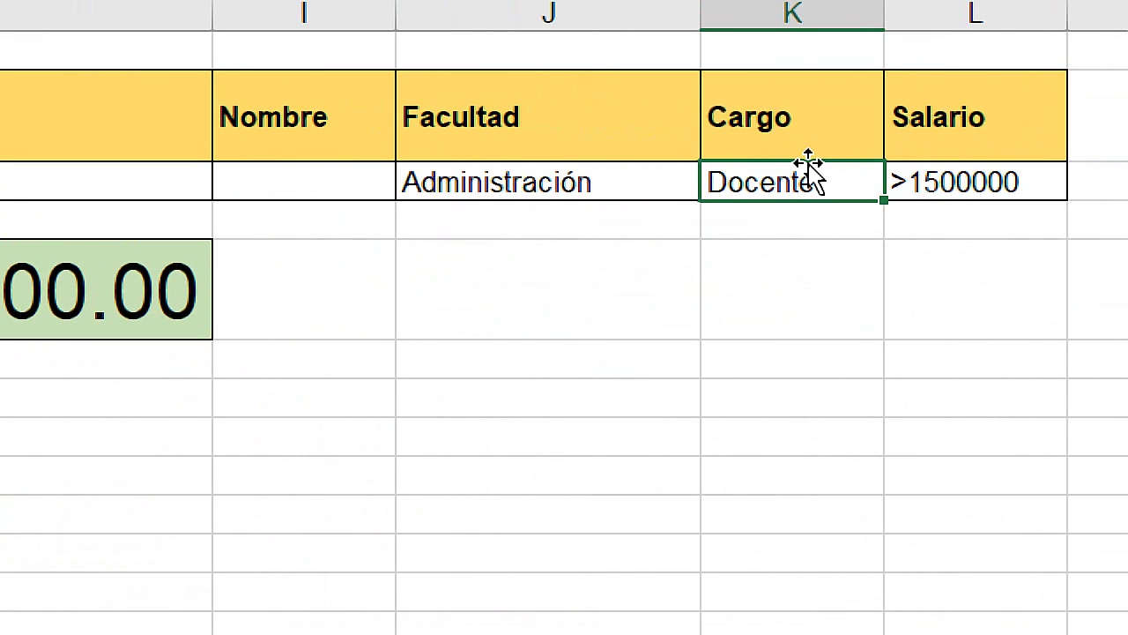
- Clear Docente from K3 and >1500000 from L3, leaving only the Administración criterion
key(Delete)
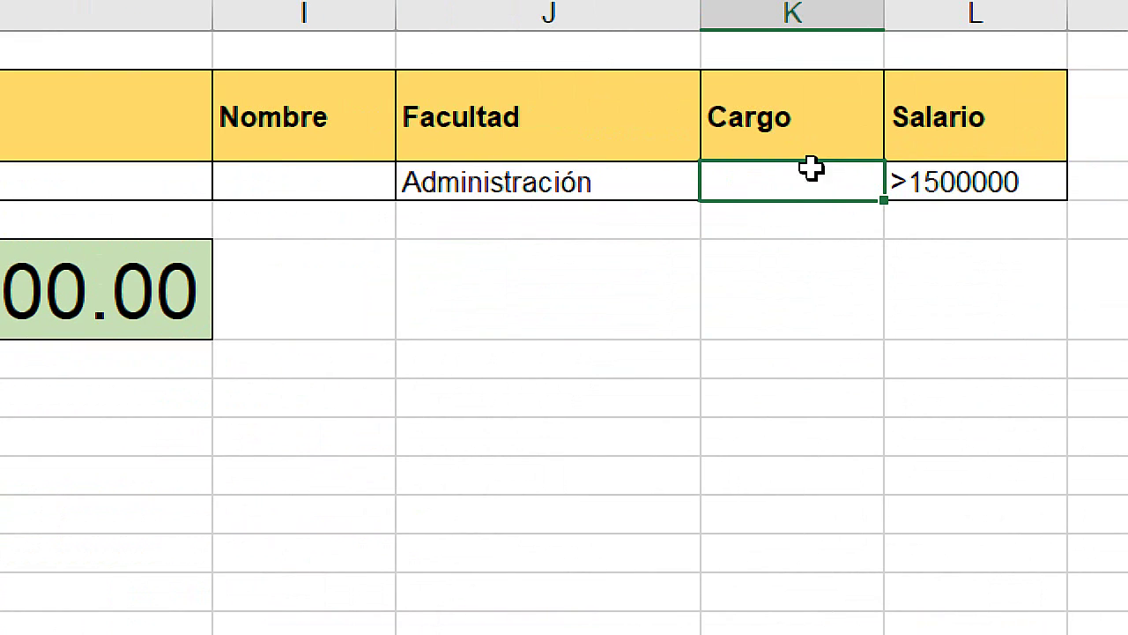
click(927, 182)
key(Delete)
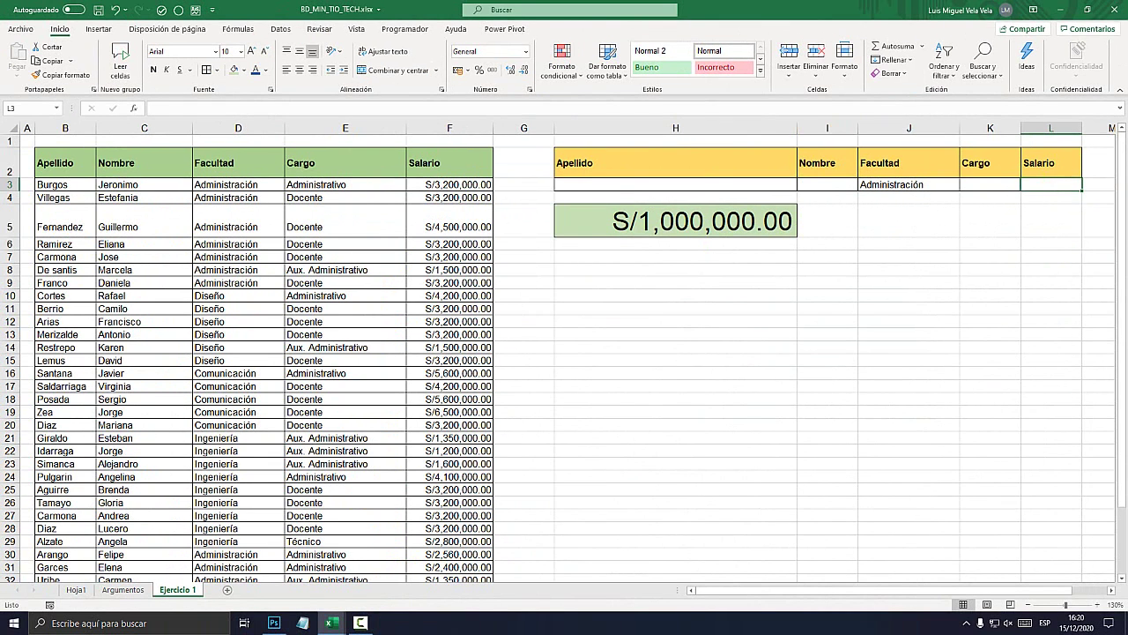
click(909, 198)
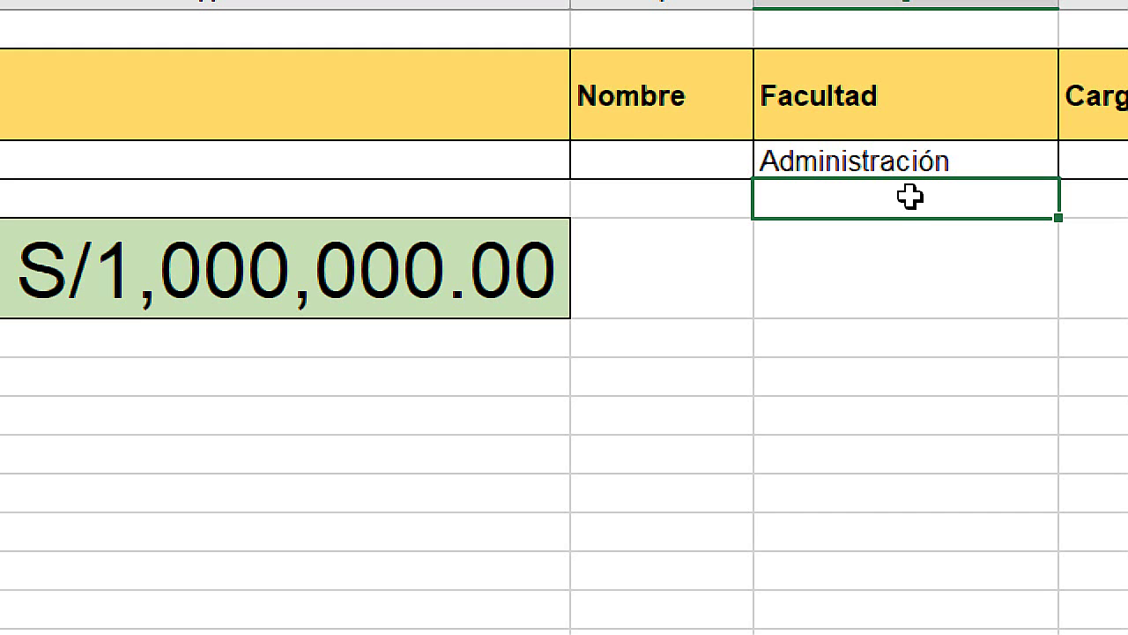
click(875, 169)
click(884, 185)
click(881, 162)
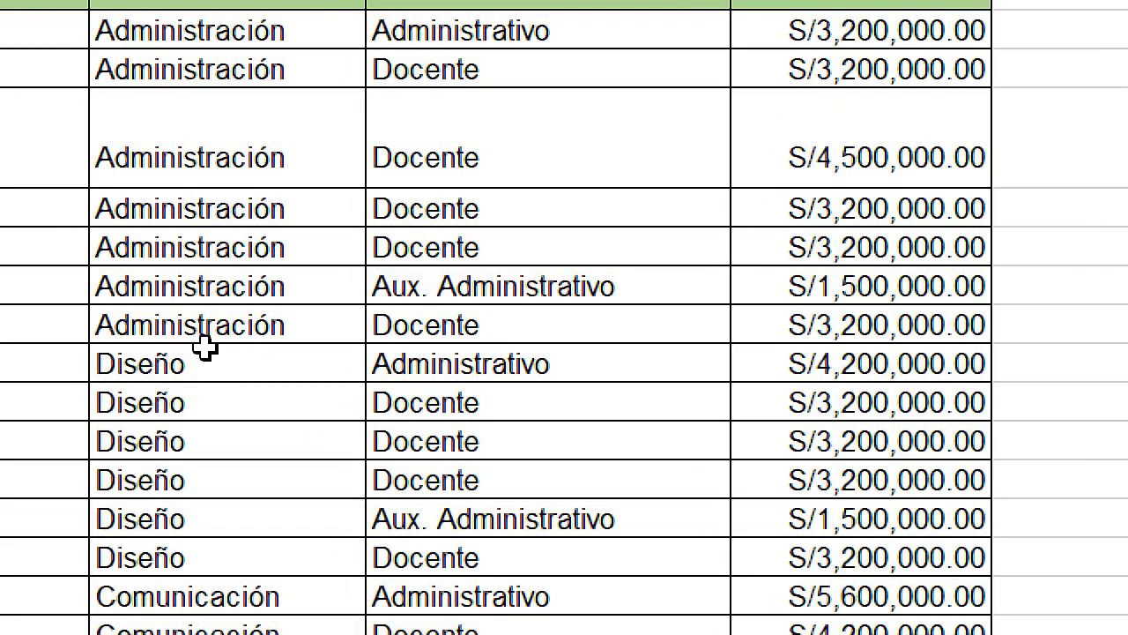
- Enter Diseño in J4 as a second Facultad criterion
click(229, 294)
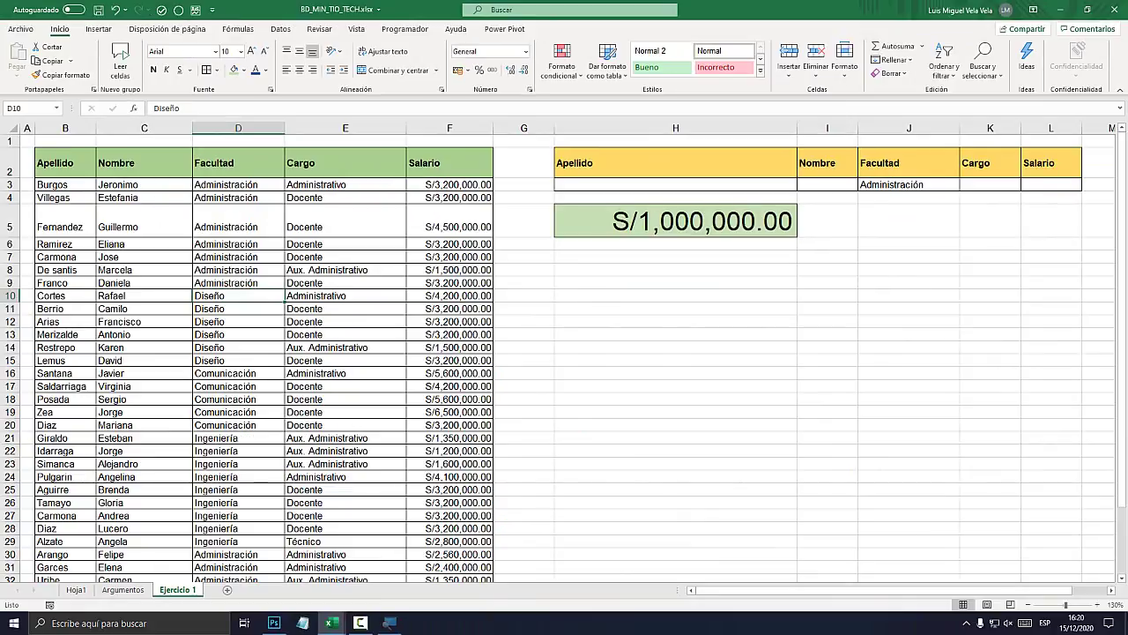
click(909, 196)
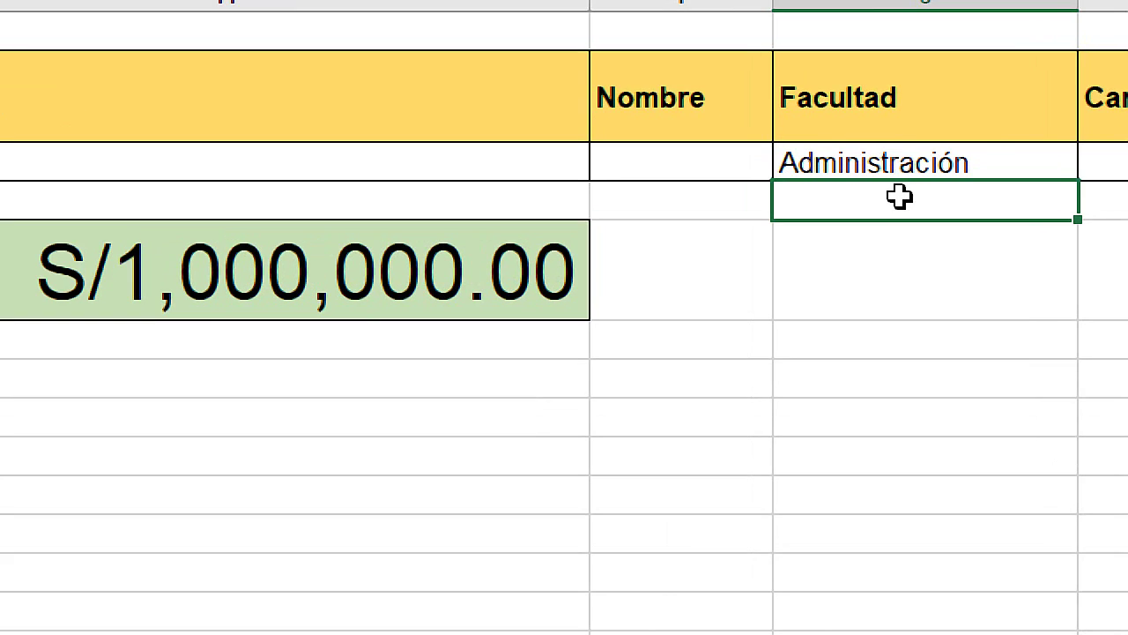
text(Diseño)
key(Return)
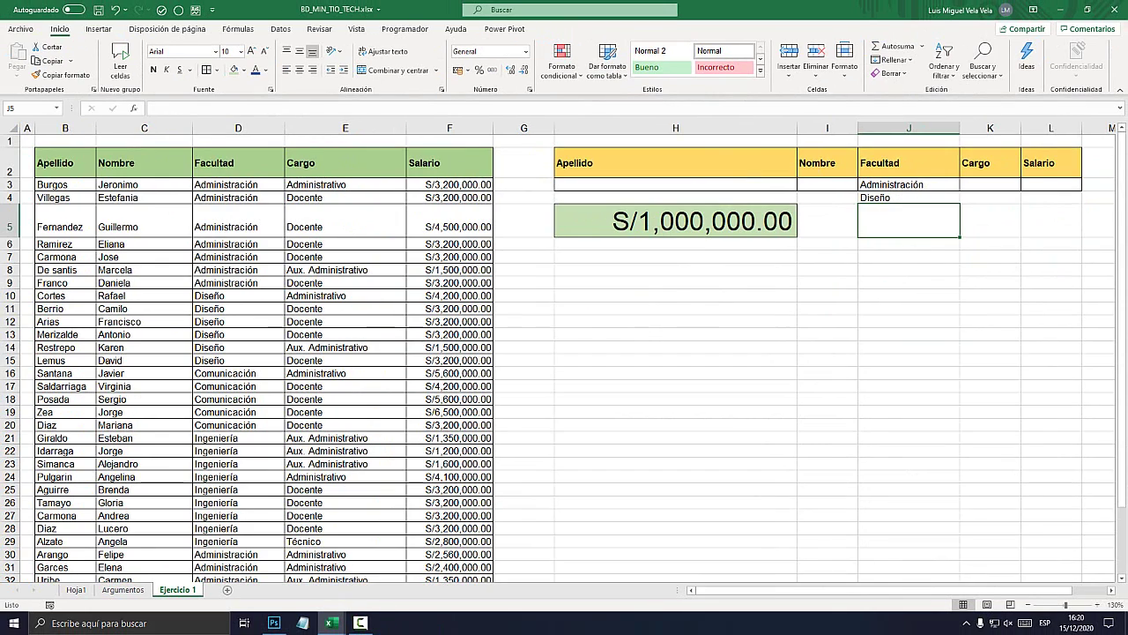
- Extend the BDMIN criteria argument in H5 from H2:L3 to H2:L4
double_click(575, 235)
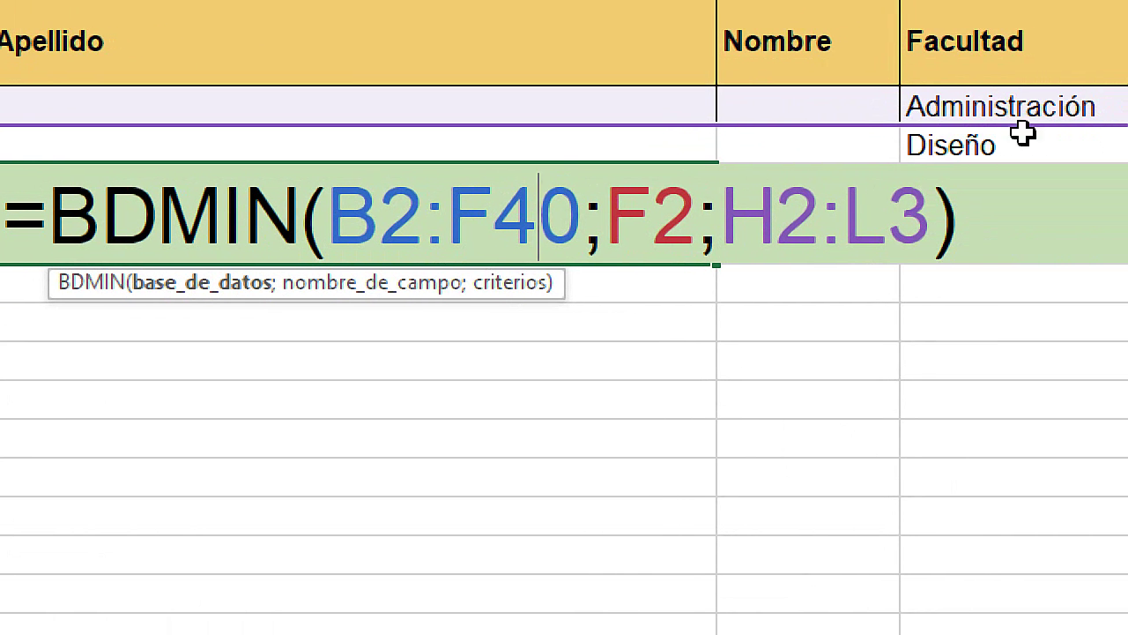
click(719, 220)
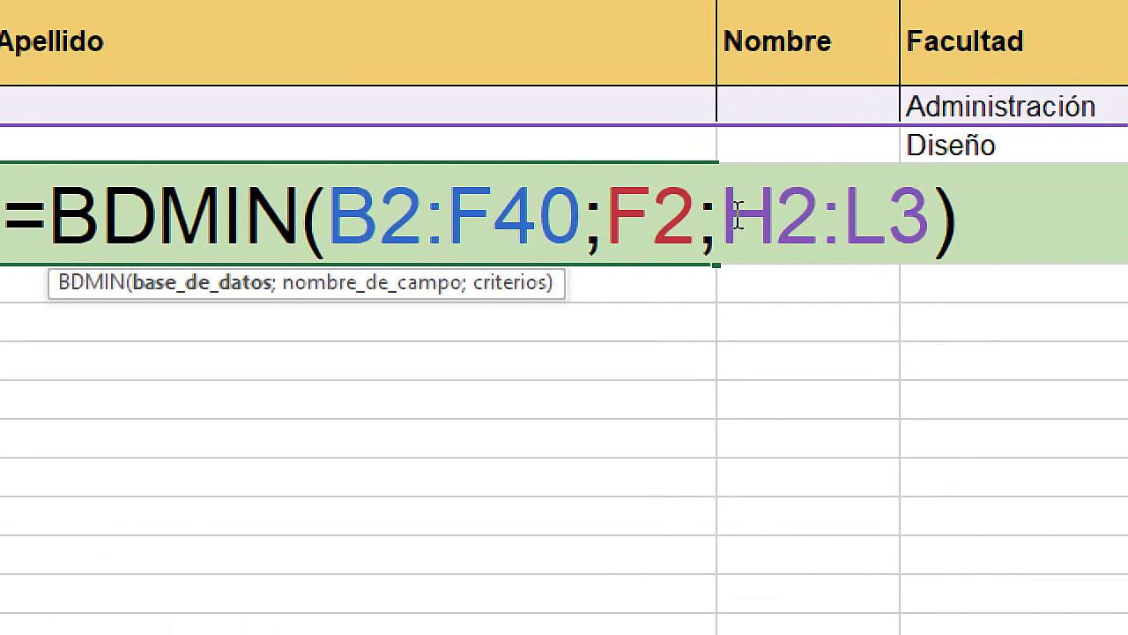
drag(897, 216, 706, 220)
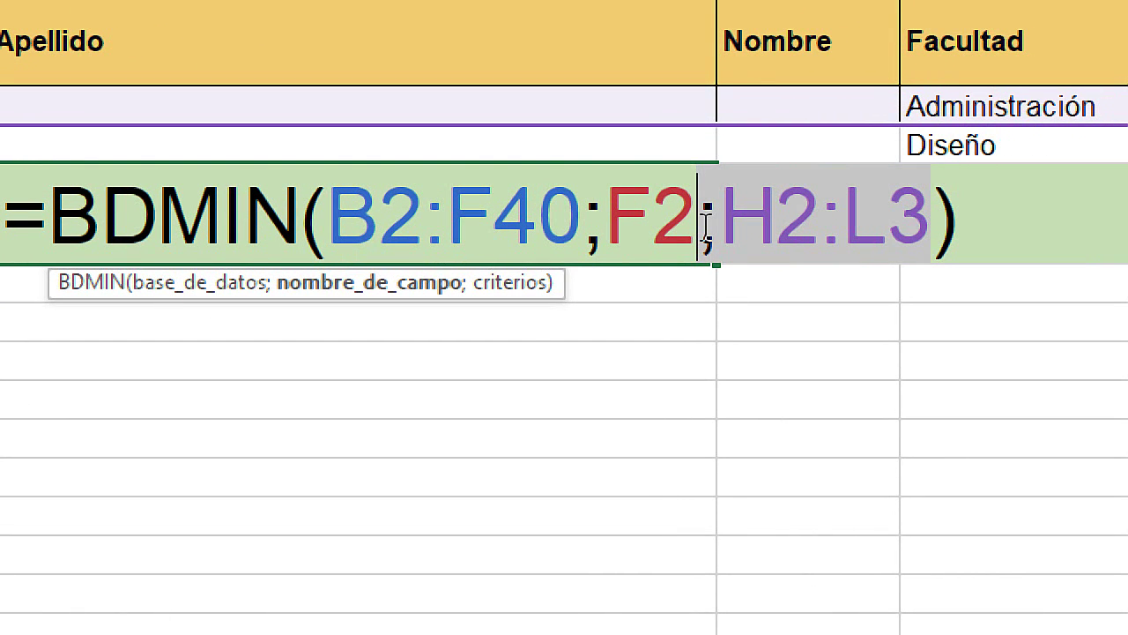
text(;)
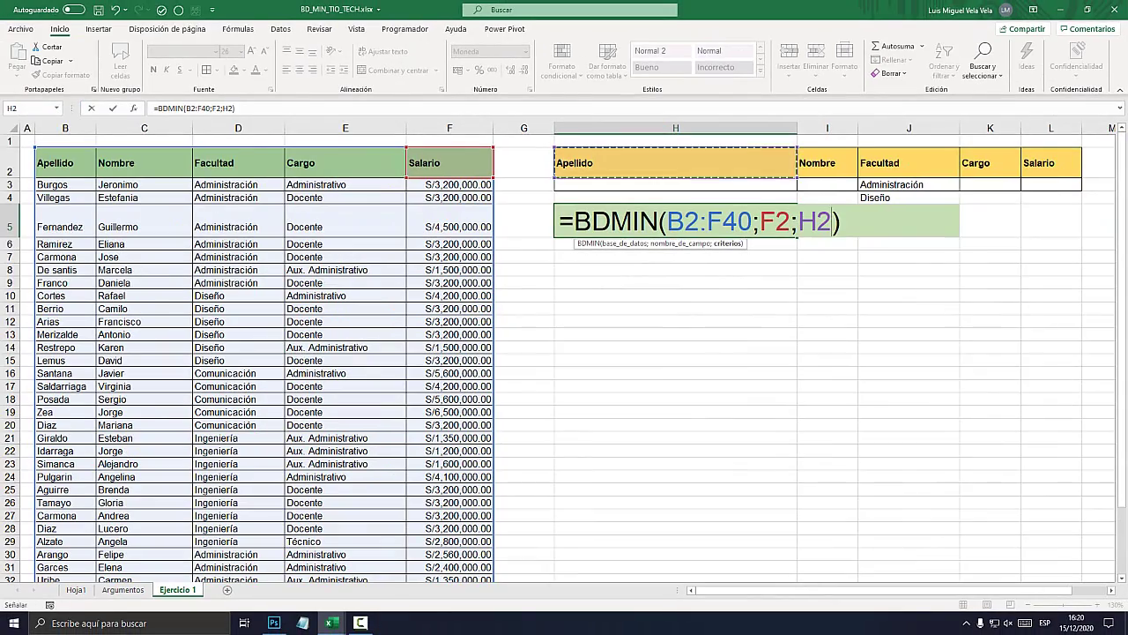
drag(617, 163, 1071, 199)
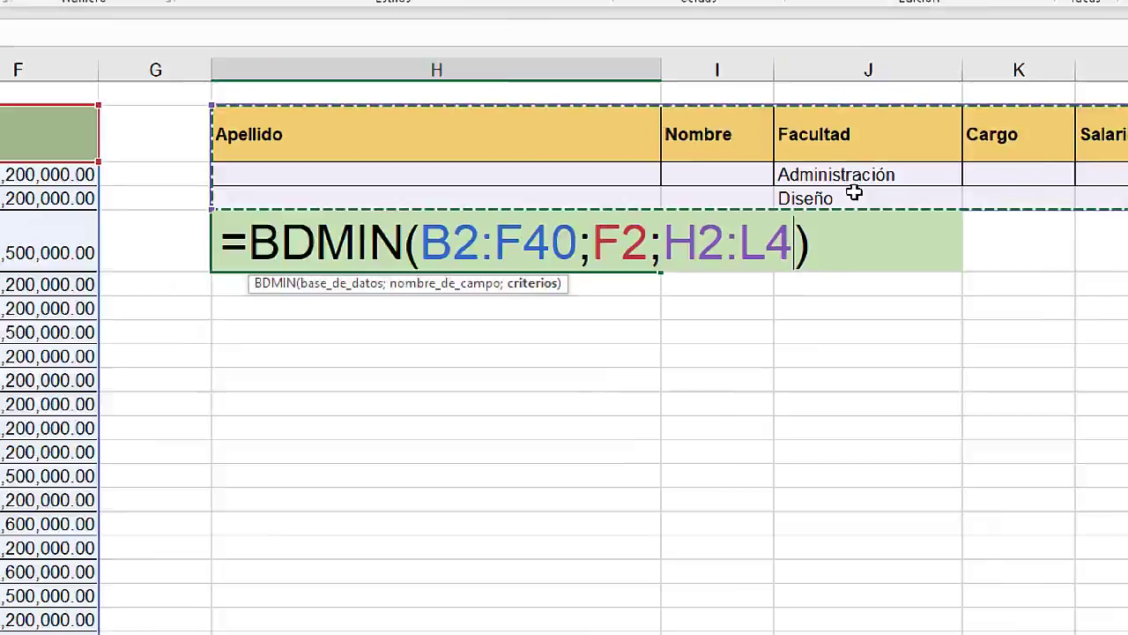
key(Return)
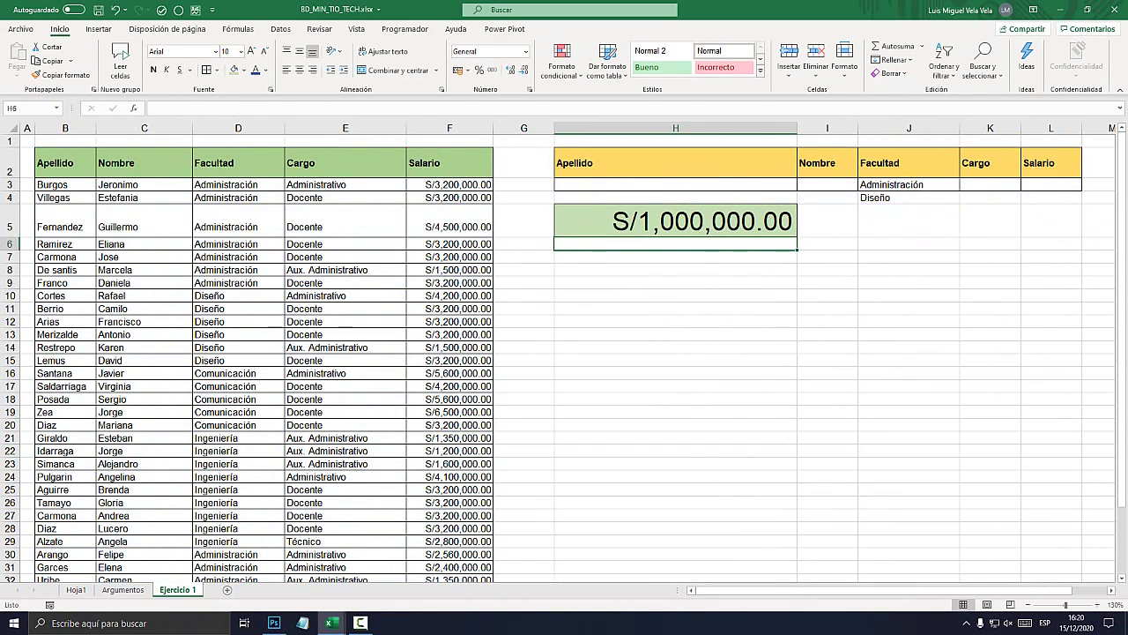
- Overwrite the row-9 salary in F9 with 500,000, so H5 shows S/500,000.00
click(892, 184)
click(882, 197)
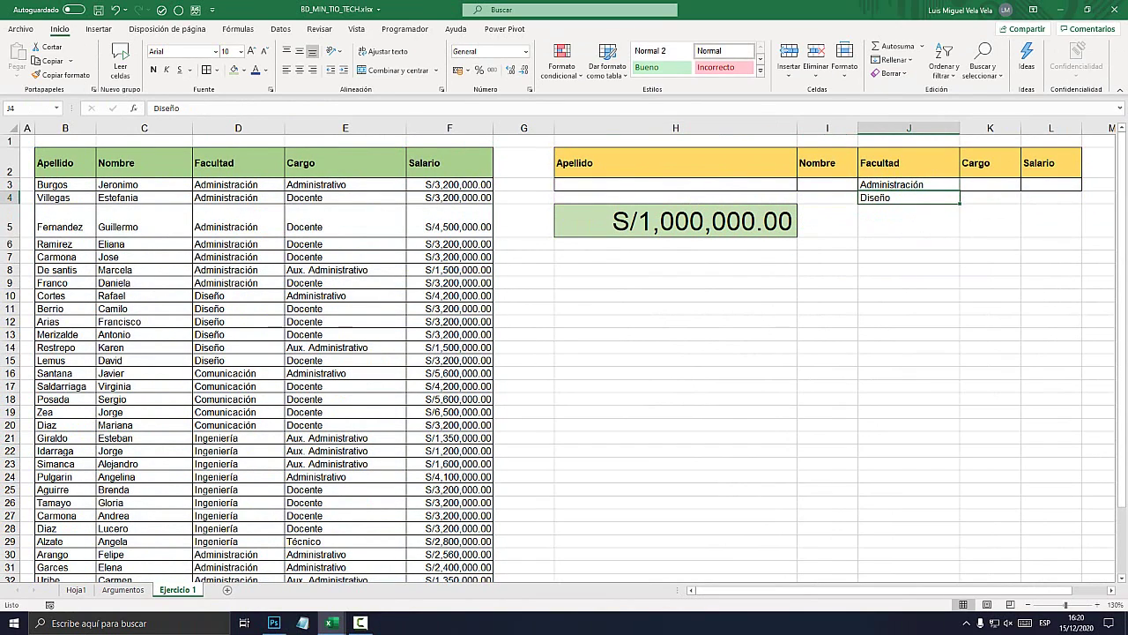
click(675, 220)
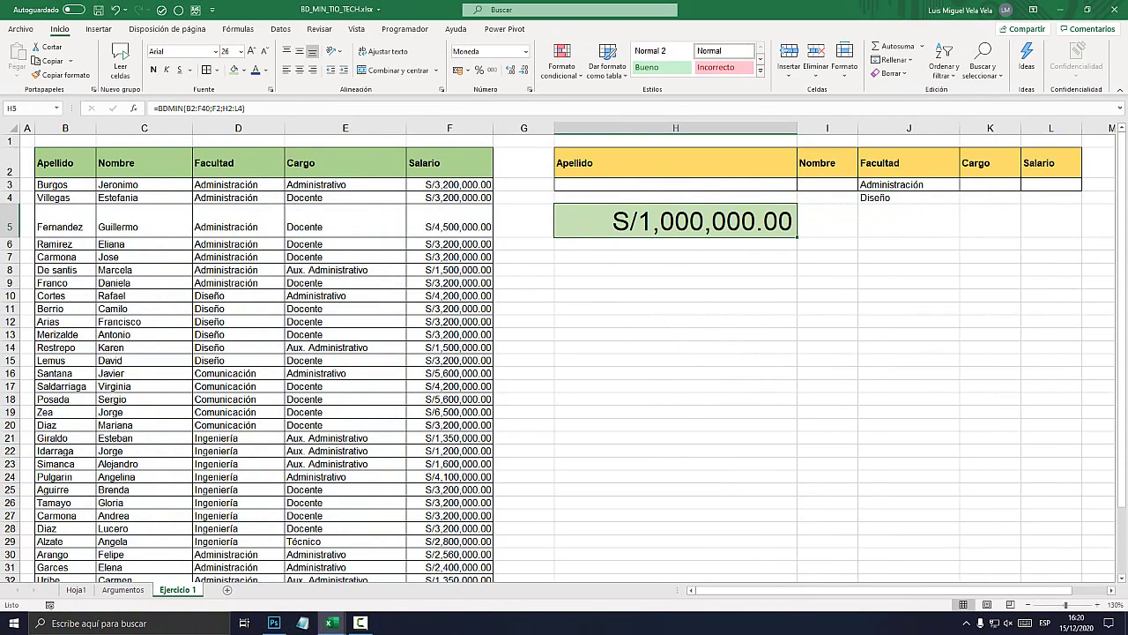
click(238, 296)
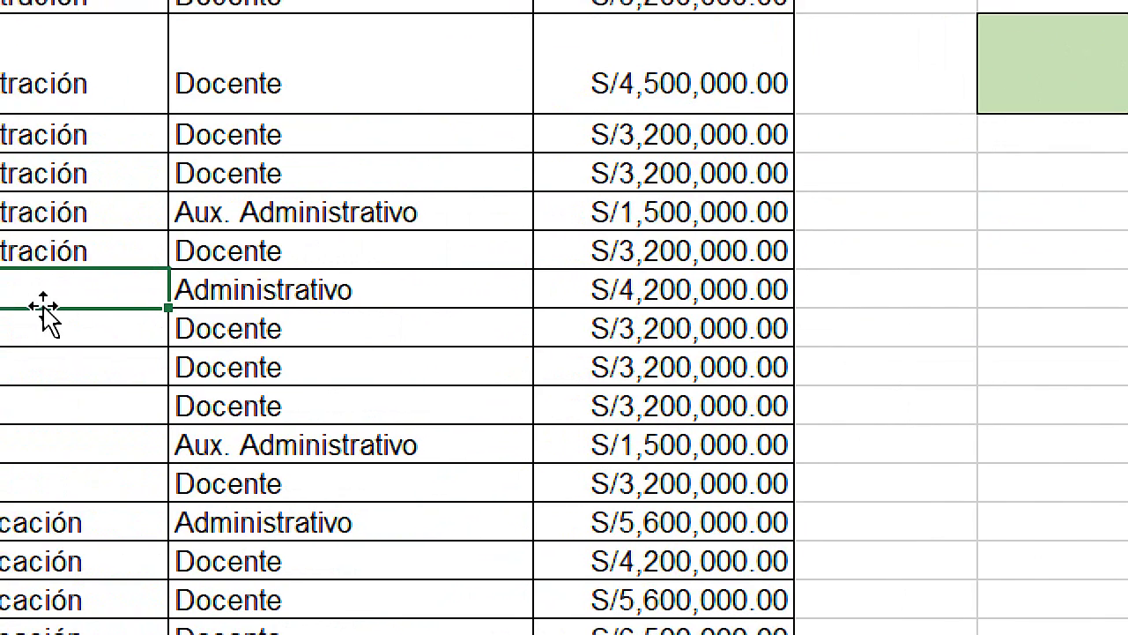
click(983, 289)
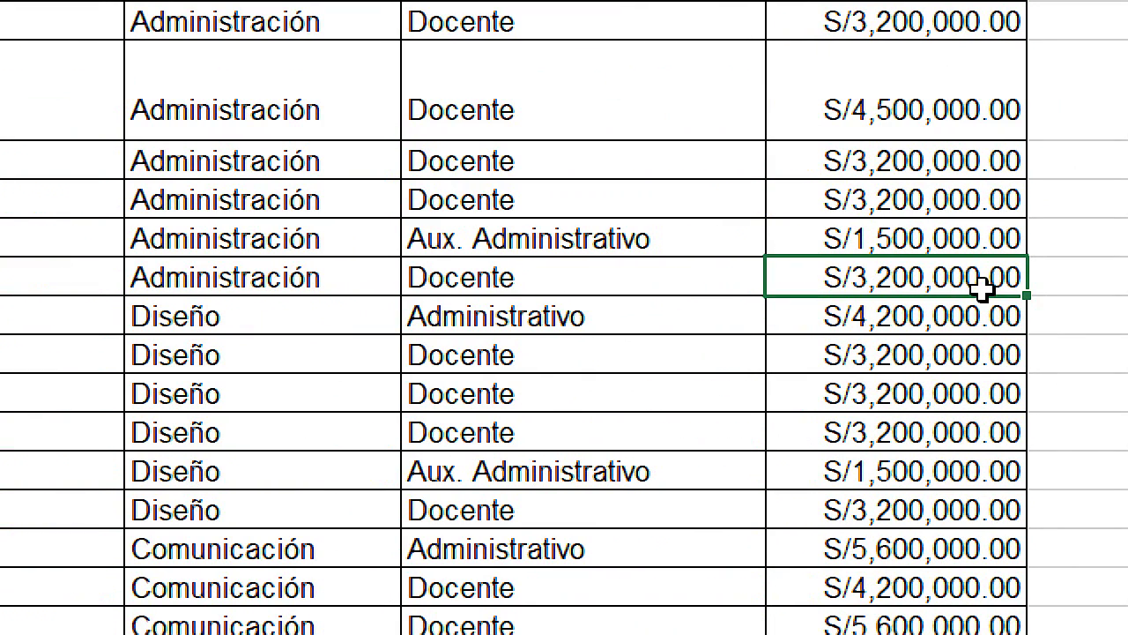
text(500,0)
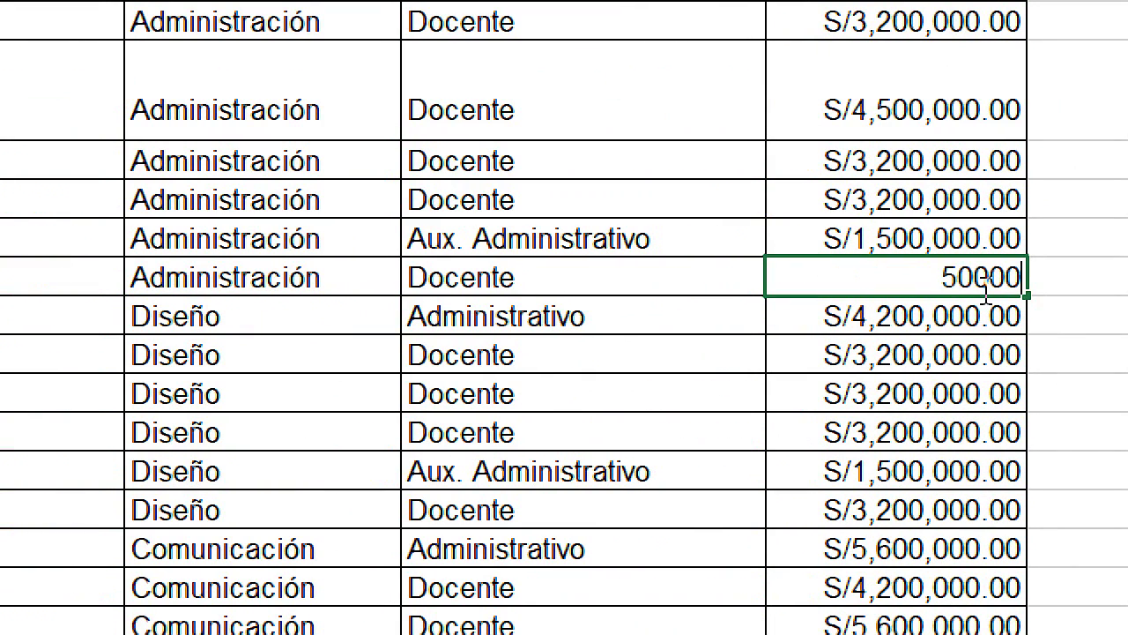
text(0)
key(Return)
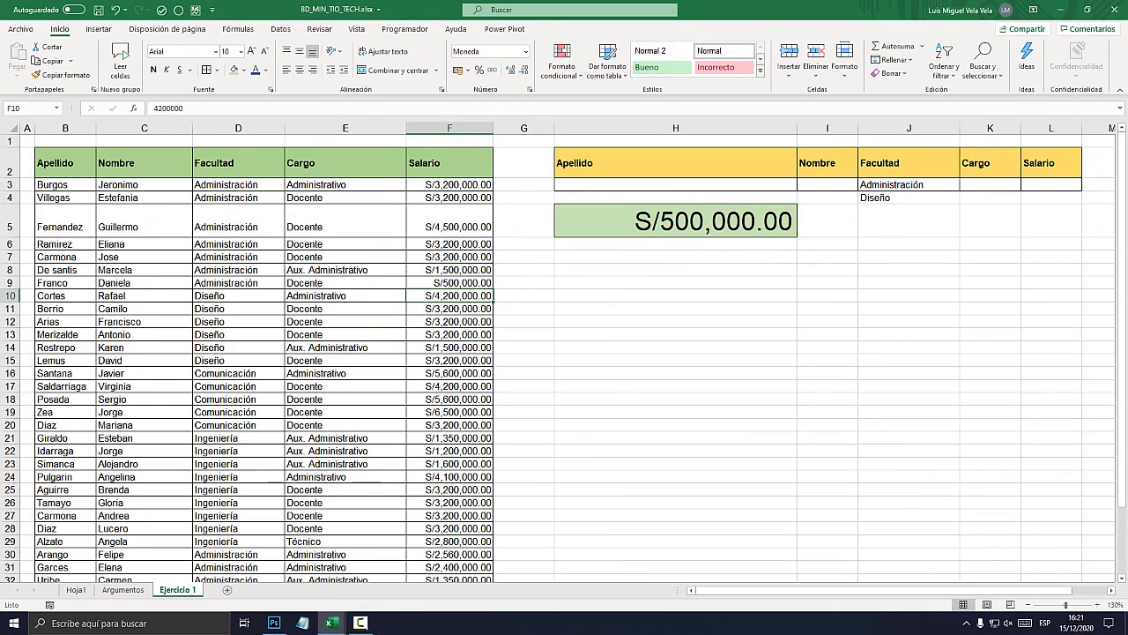
- Review the criteria cells and select the Diseño criterion in J4 for removal
click(909, 197)
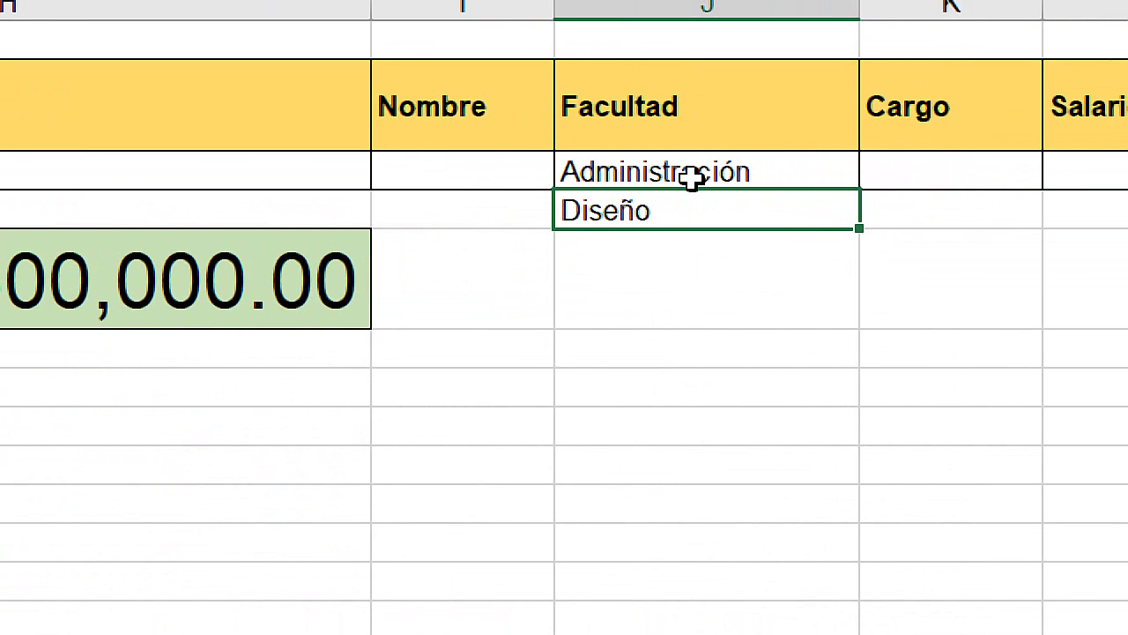
click(668, 172)
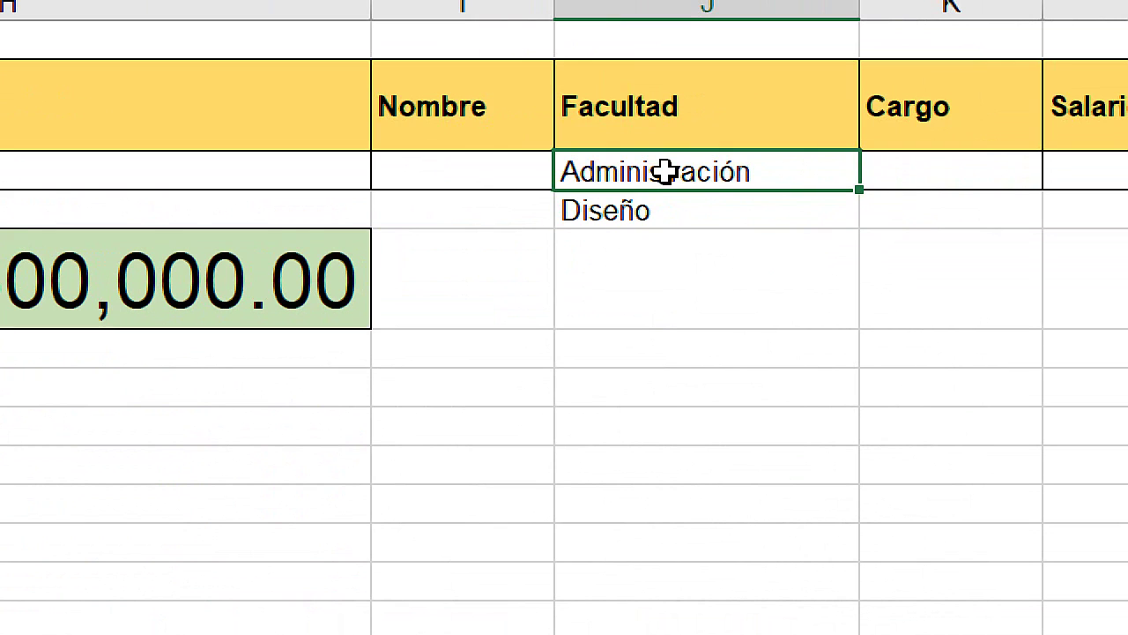
click(889, 176)
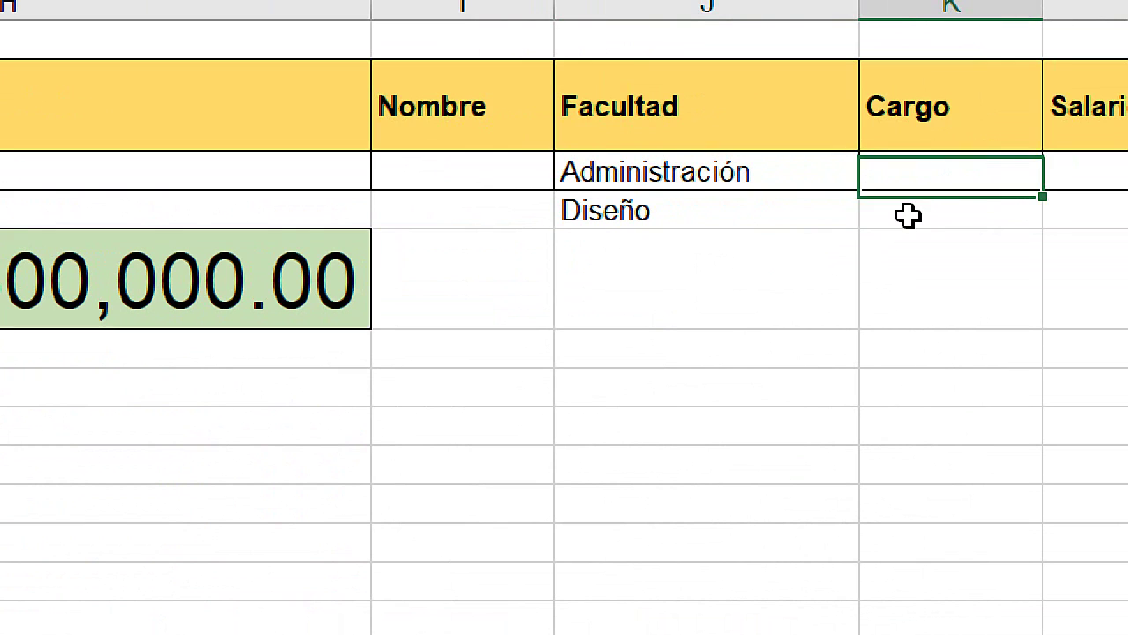
click(907, 214)
click(1025, 225)
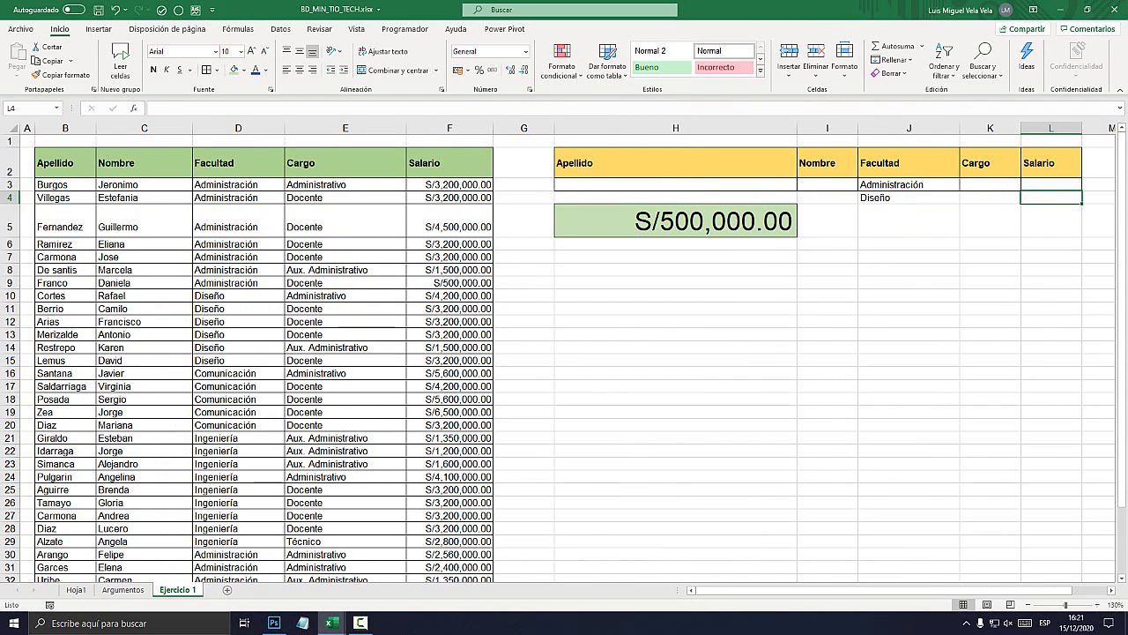
click(909, 198)
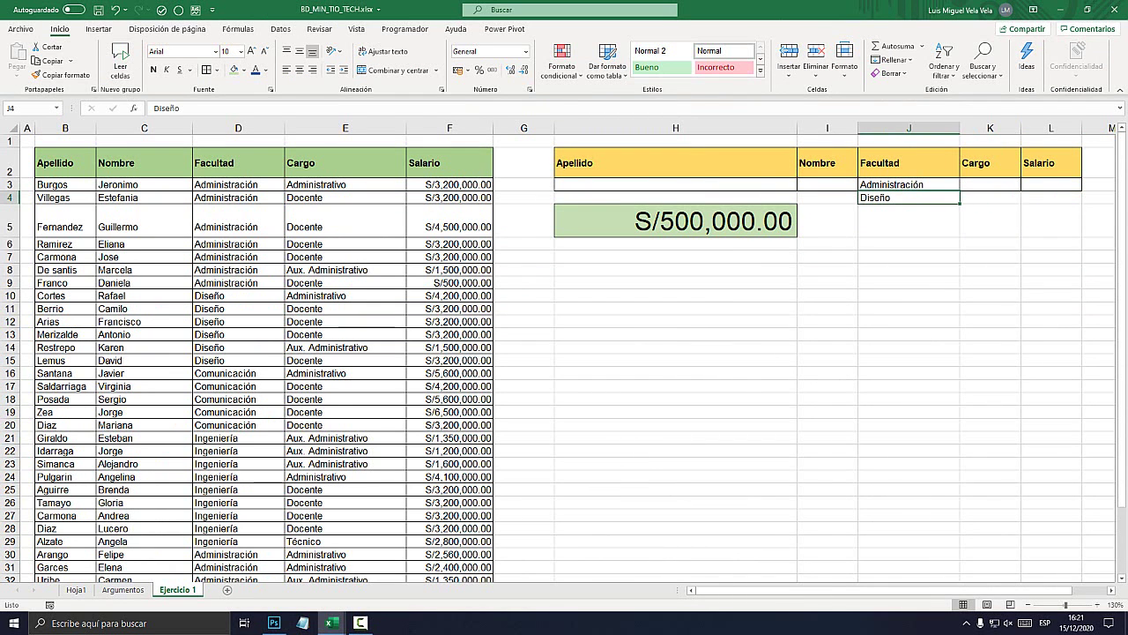
- Change H5's criteria range back to H2:L3, giving =BDMIN(B2:F40;F2;H2:L3)
click(771, 223)
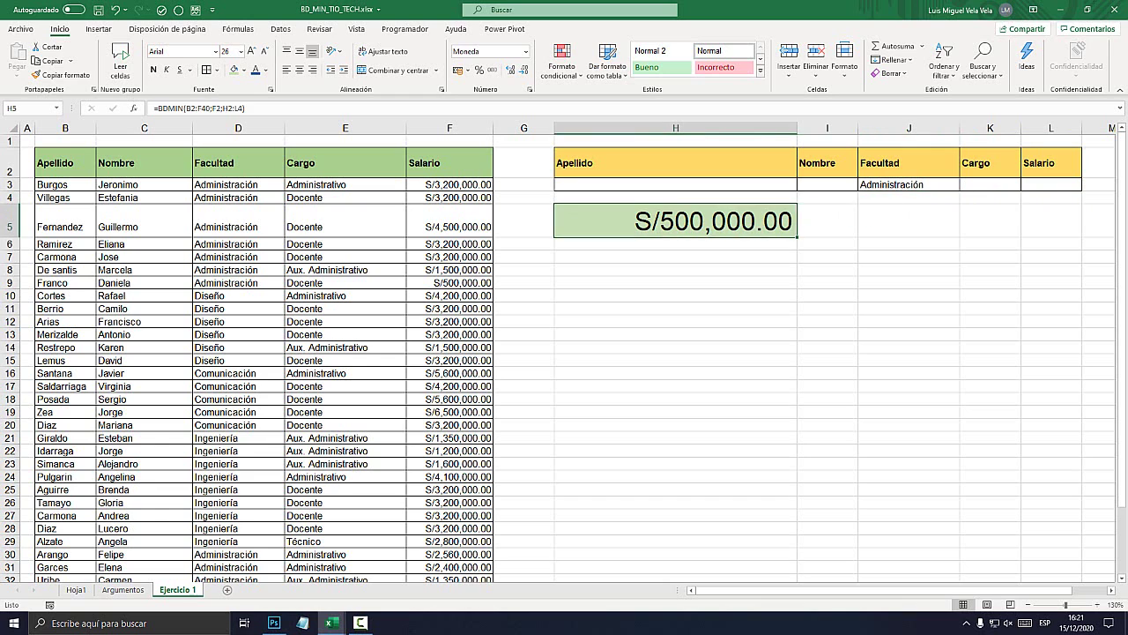
double_click(771, 223)
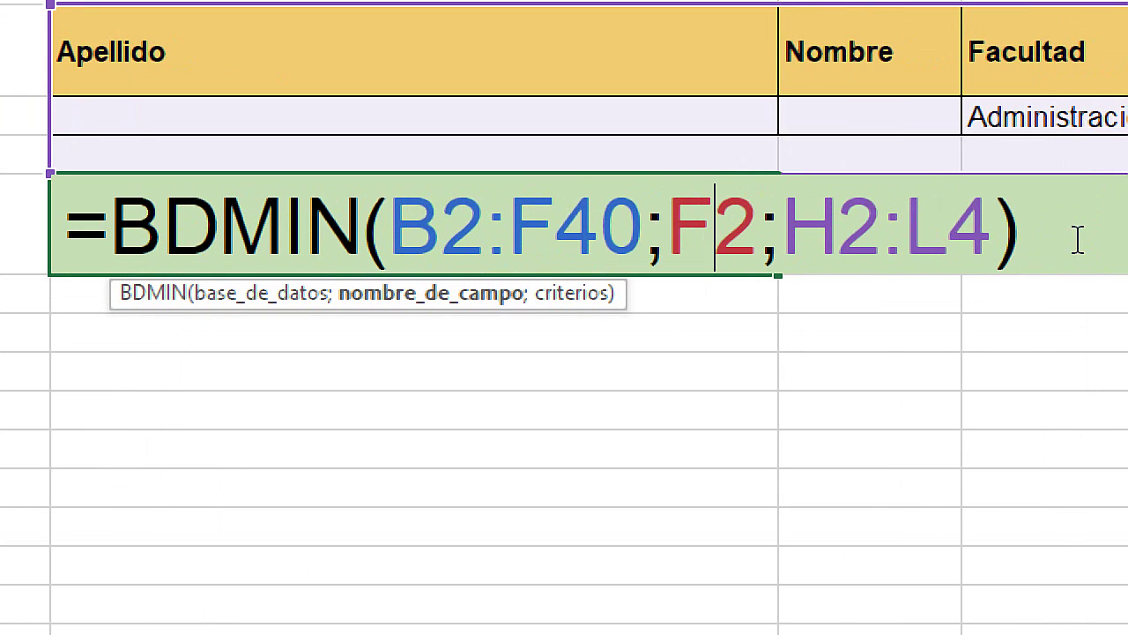
drag(992, 223, 769, 223)
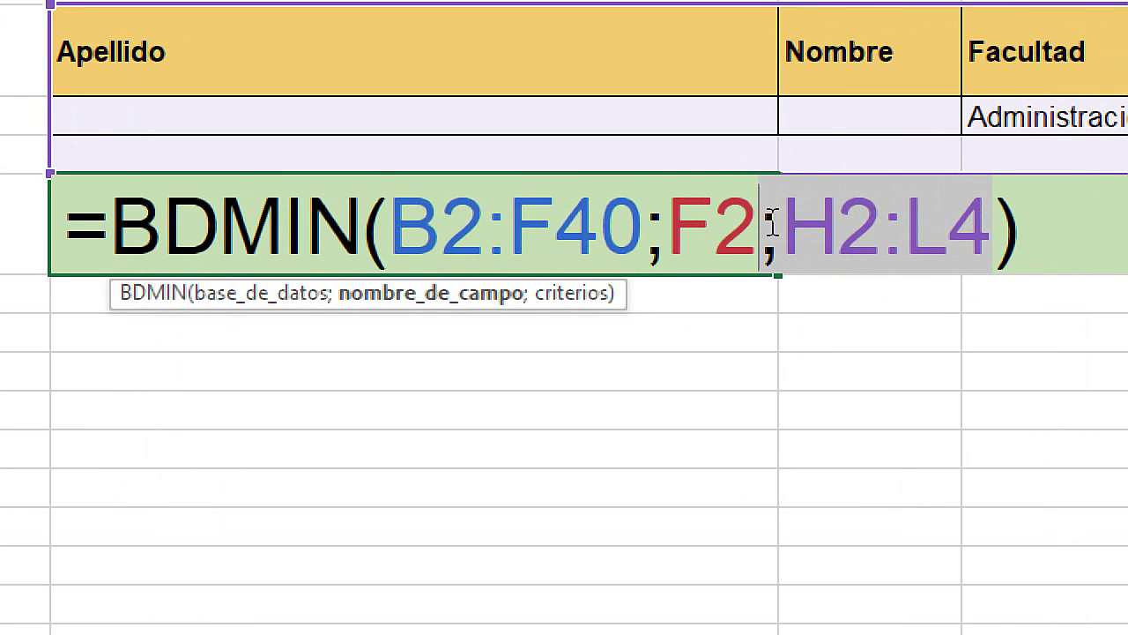
text(;)
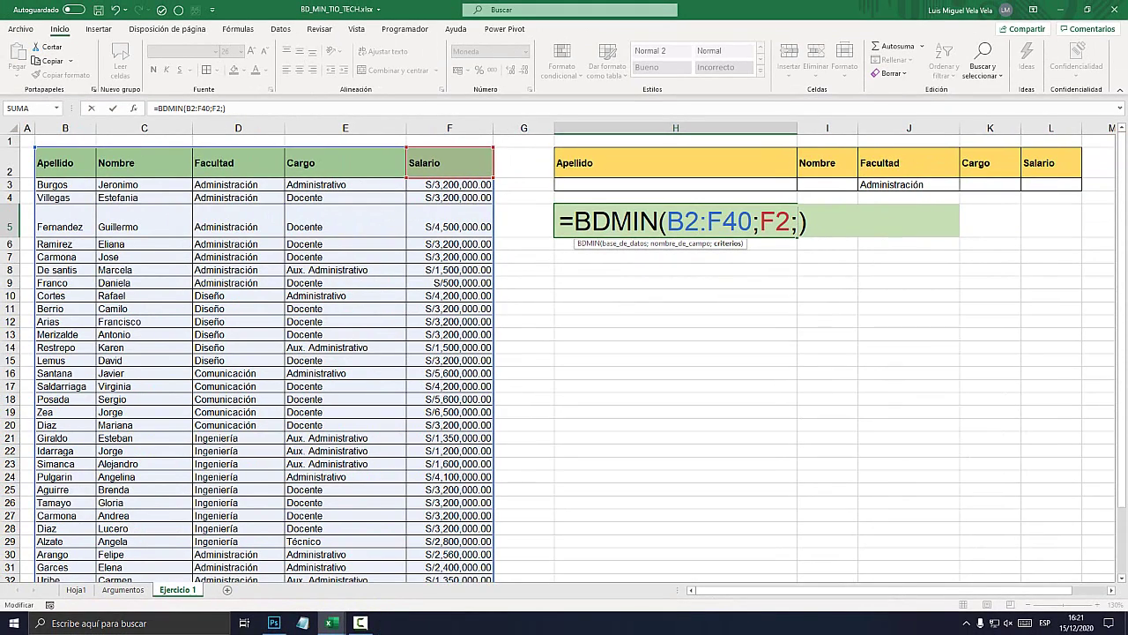
drag(617, 163, 1049, 185)
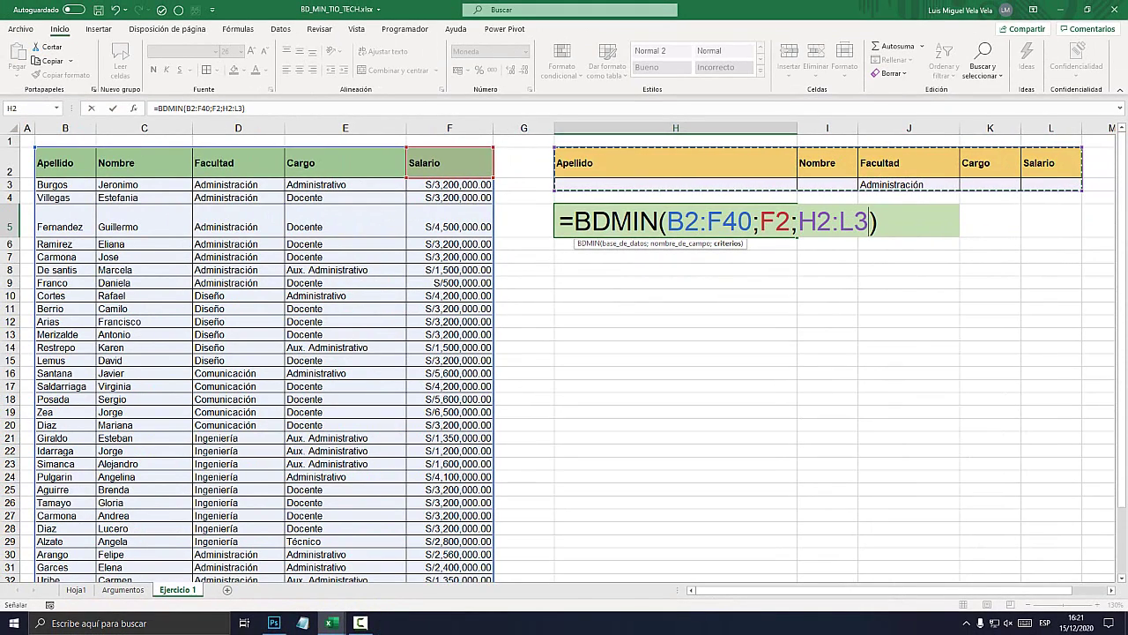
key(Return)
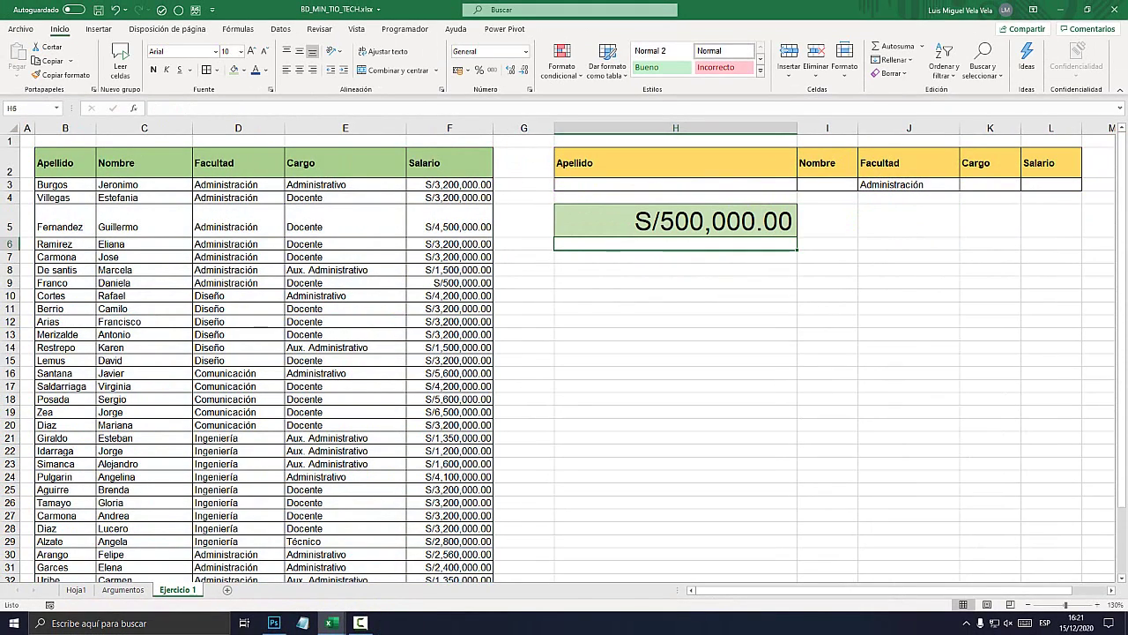
click(909, 184)
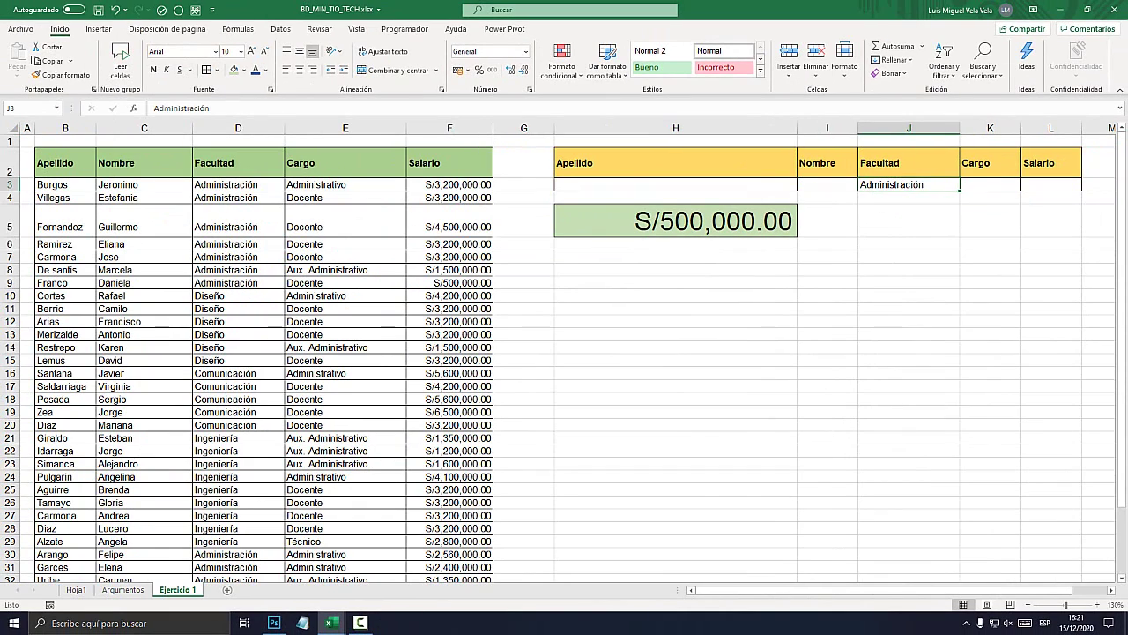
- Copy the Facultad values from column D and paste them starting at E49
mouse_move(226, 184)
mouse_down()
mouse_move(265, 577)
mouse_move(265, 529)
mouse_up()
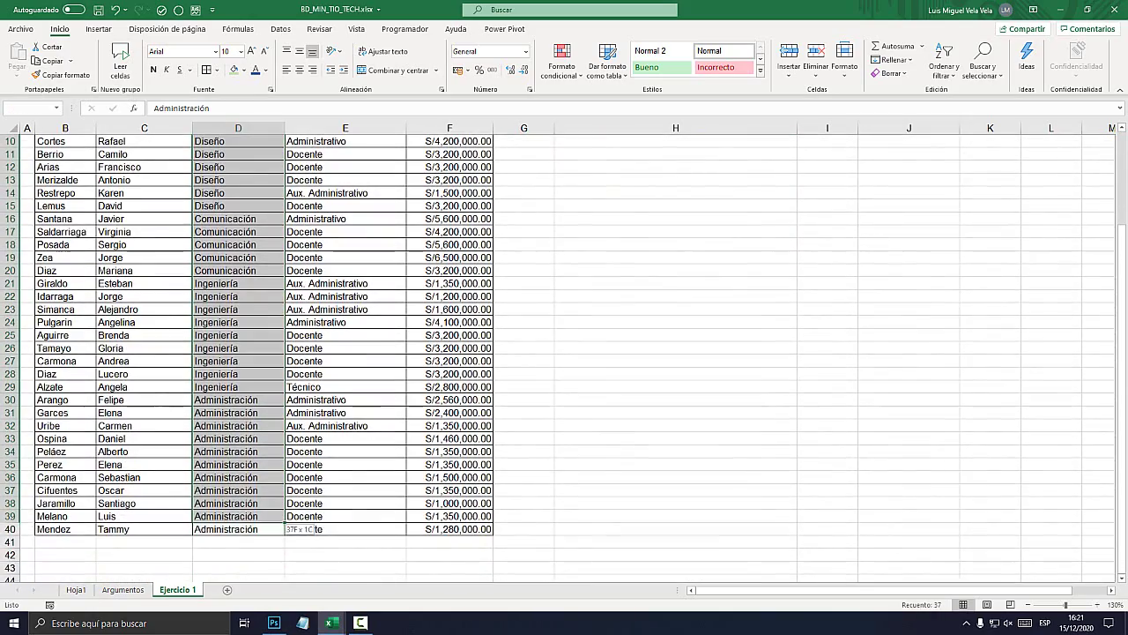
right_click(212, 258)
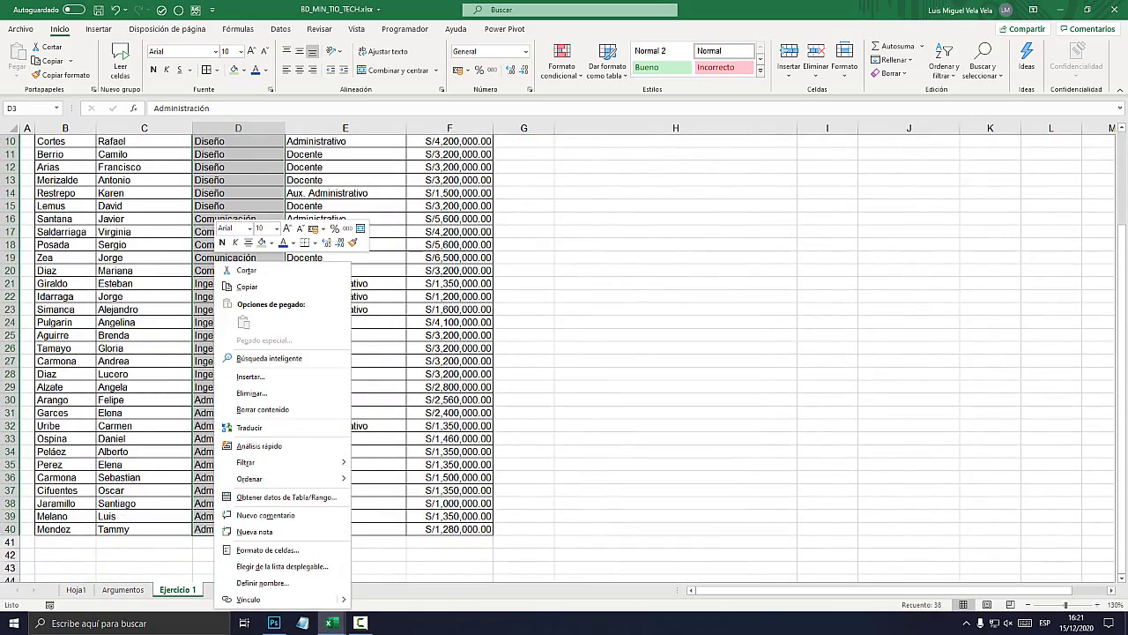
click(233, 287)
scroll(234, 288, up, 3)
scroll(233, 287, down, 7)
scroll(564, 352, down, 6)
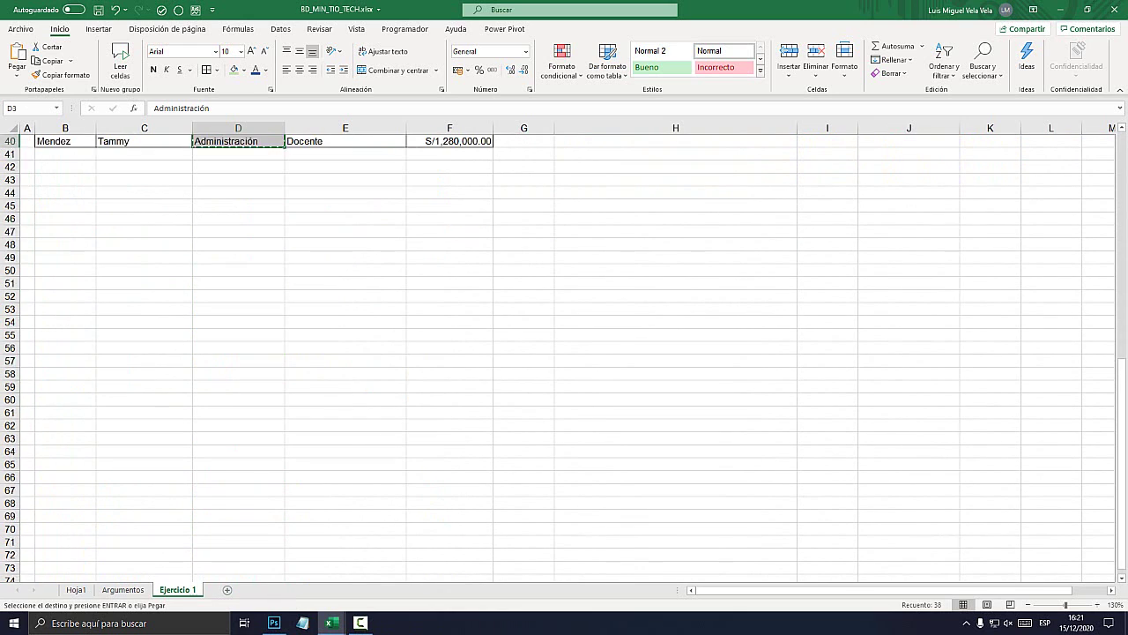
scroll(564, 352, down, 1)
right_click(340, 218)
mouse_move(389, 296)
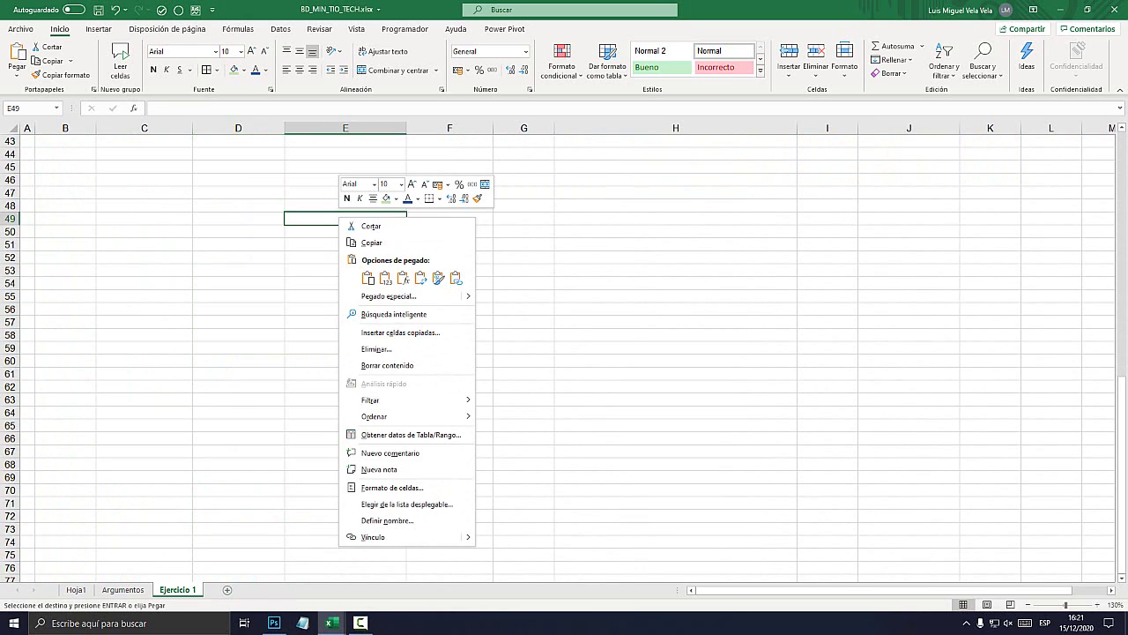
click(485, 368)
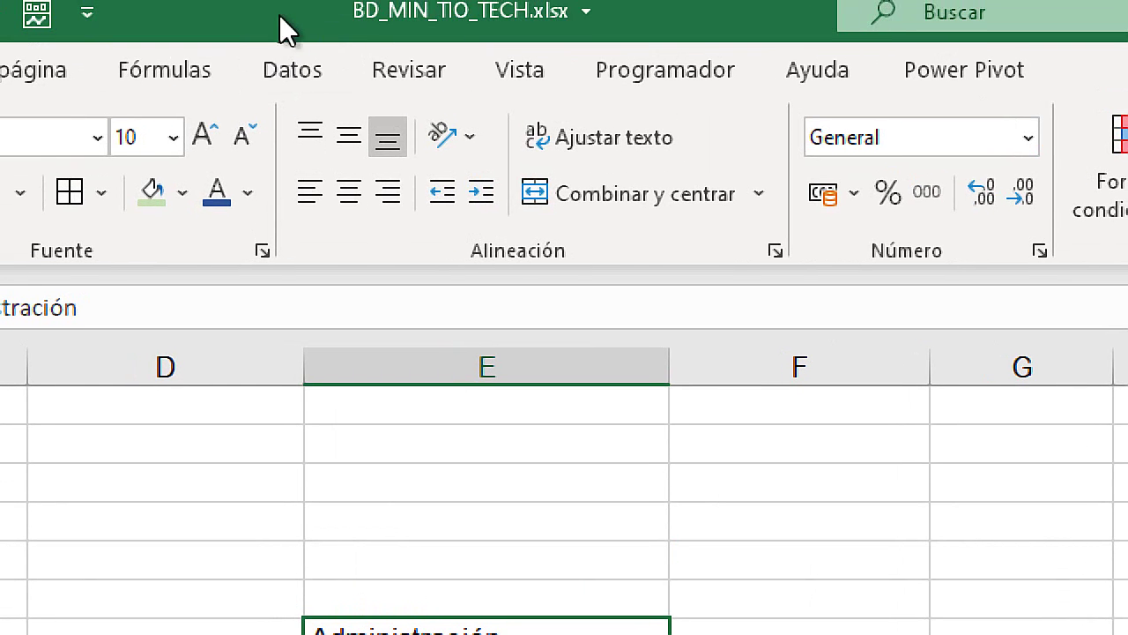
- Remove duplicates in column E, leaving Administración, Diseño, Comunicación and Ingeniería
click(284, 29)
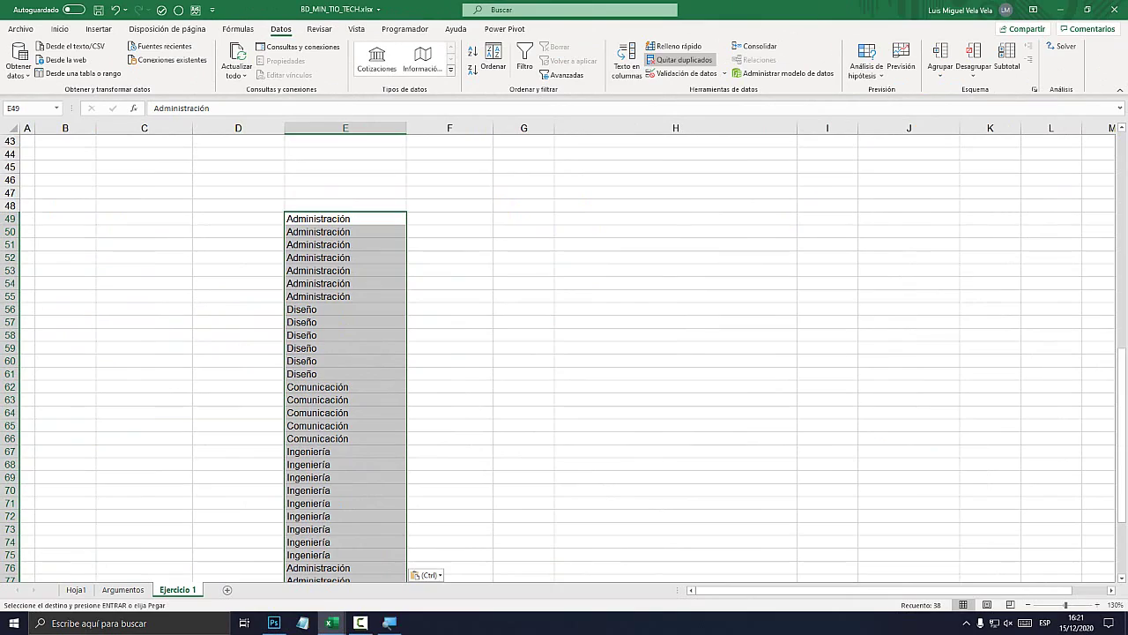
click(882, 133)
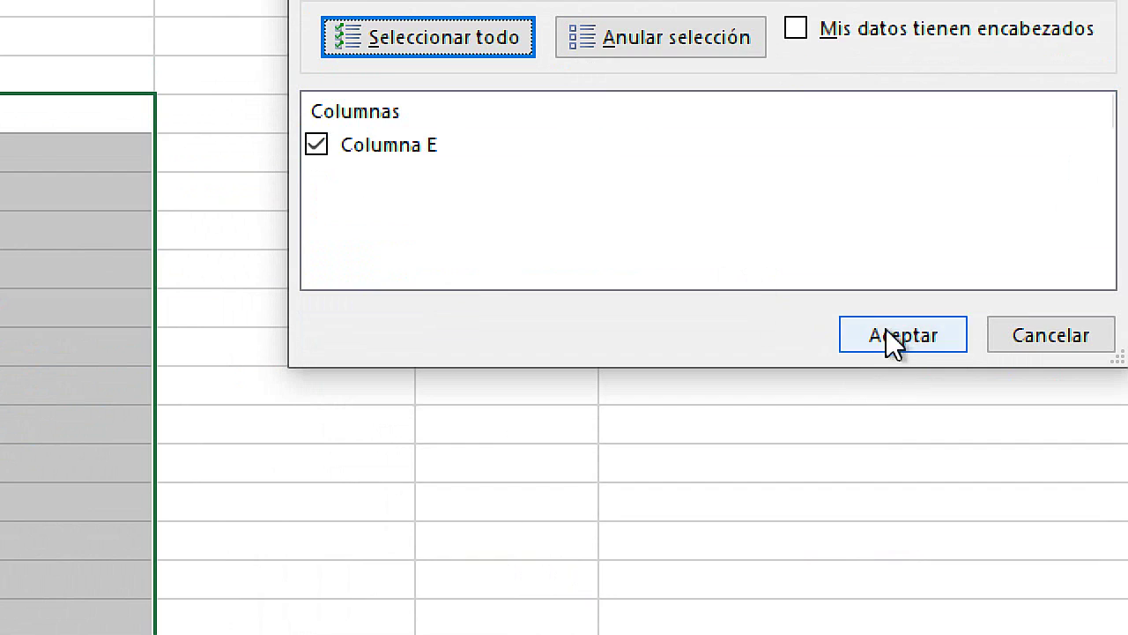
key(Return)
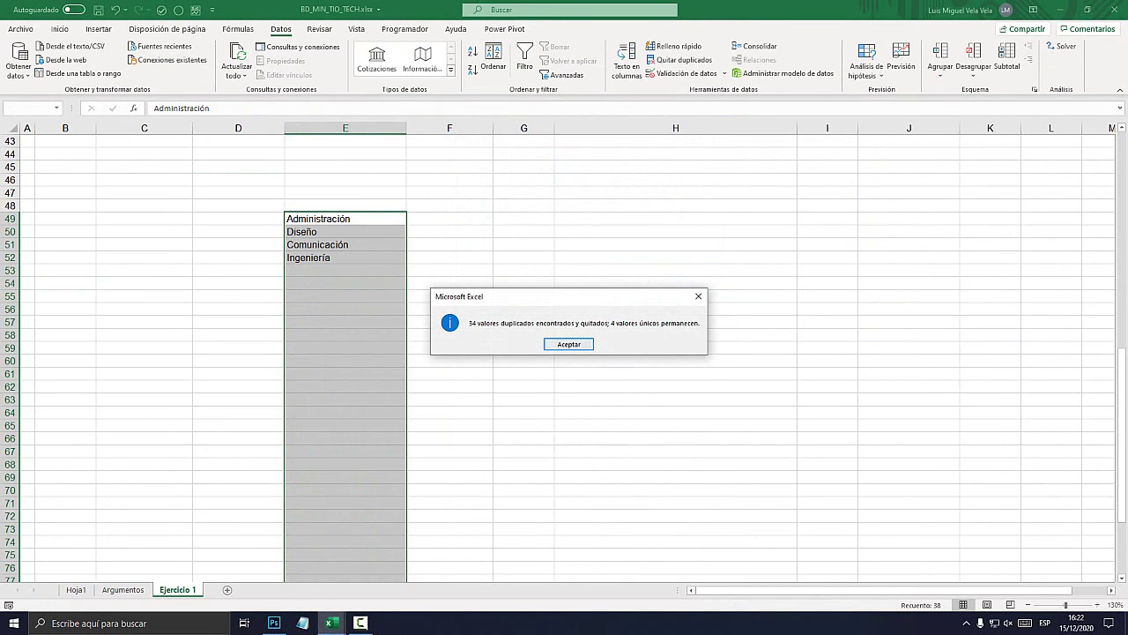
key(Return)
click(345, 296)
key(Up)
key(Up)
key(Up)
key(Up)
key(Up)
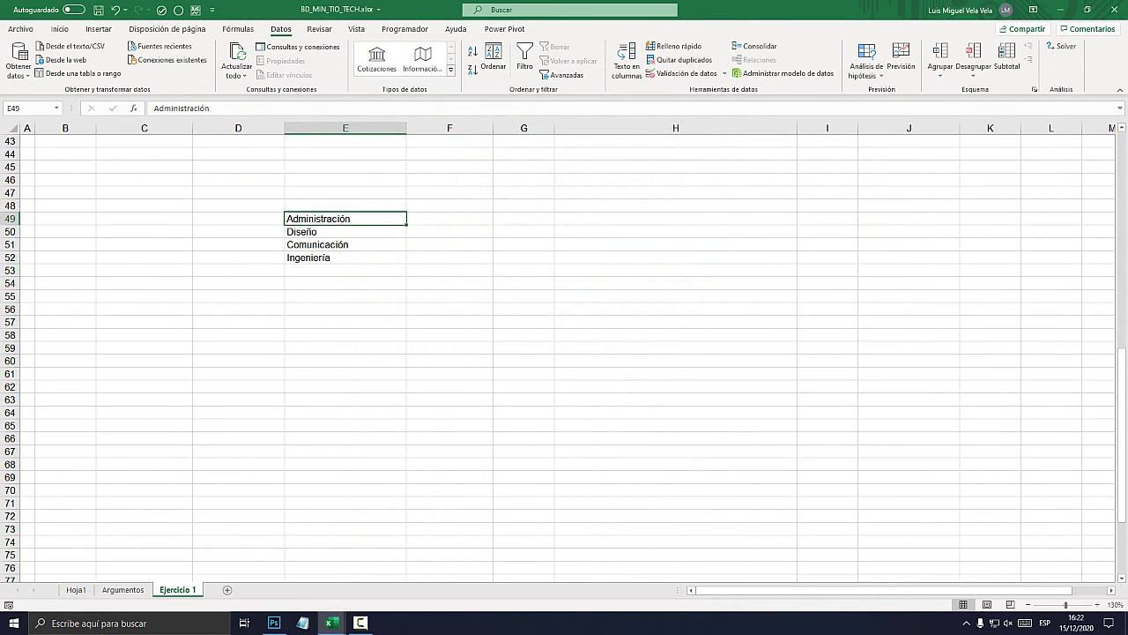
scroll(564, 353, up, 10)
scroll(564, 353, up, 4)
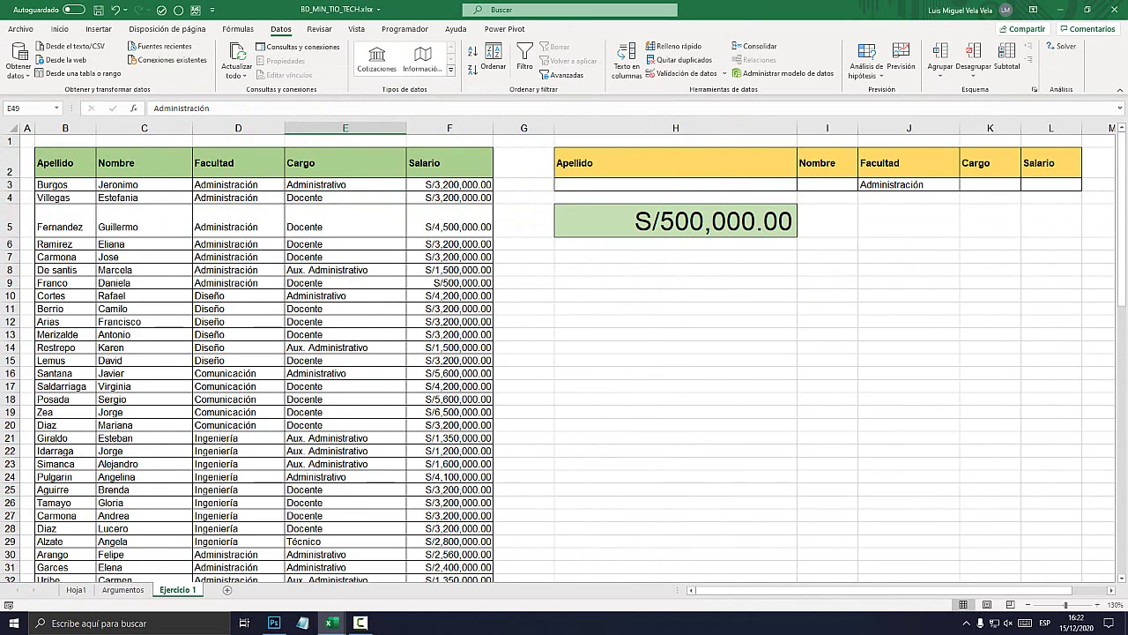
- Give J3 list data validation with source E49:E52, the four faculty names
click(909, 184)
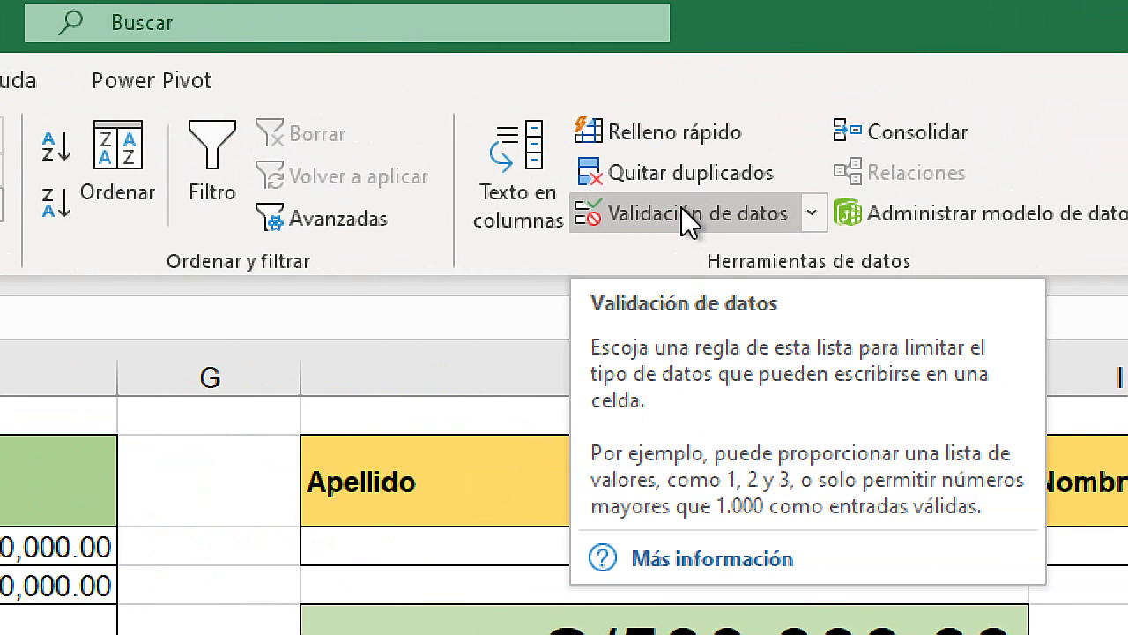
click(656, 214)
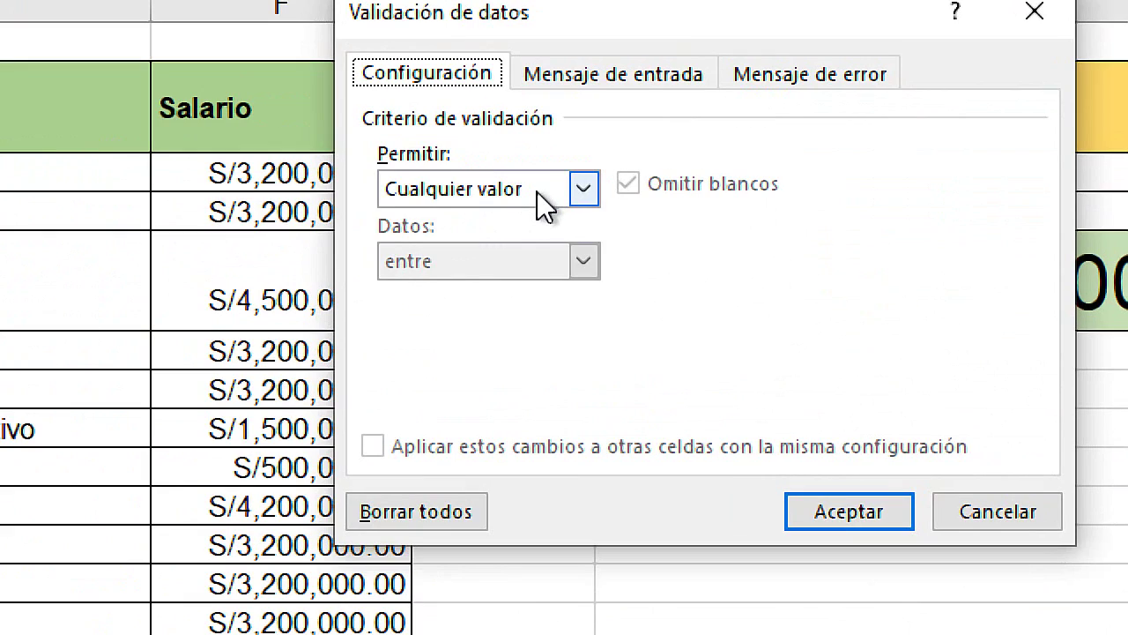
click(538, 191)
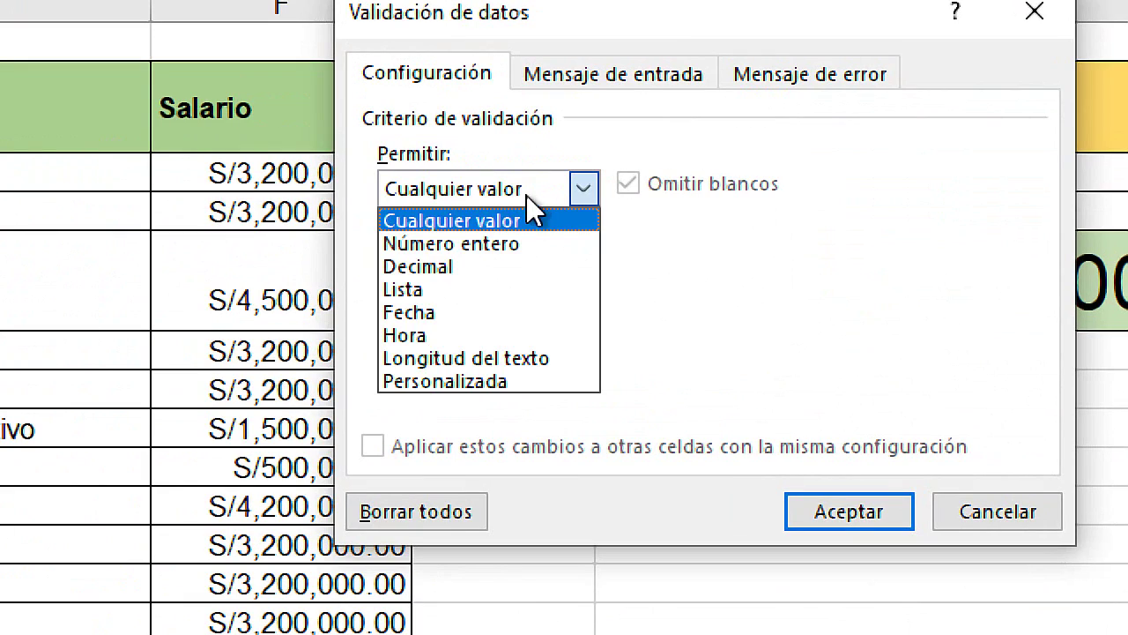
click(427, 291)
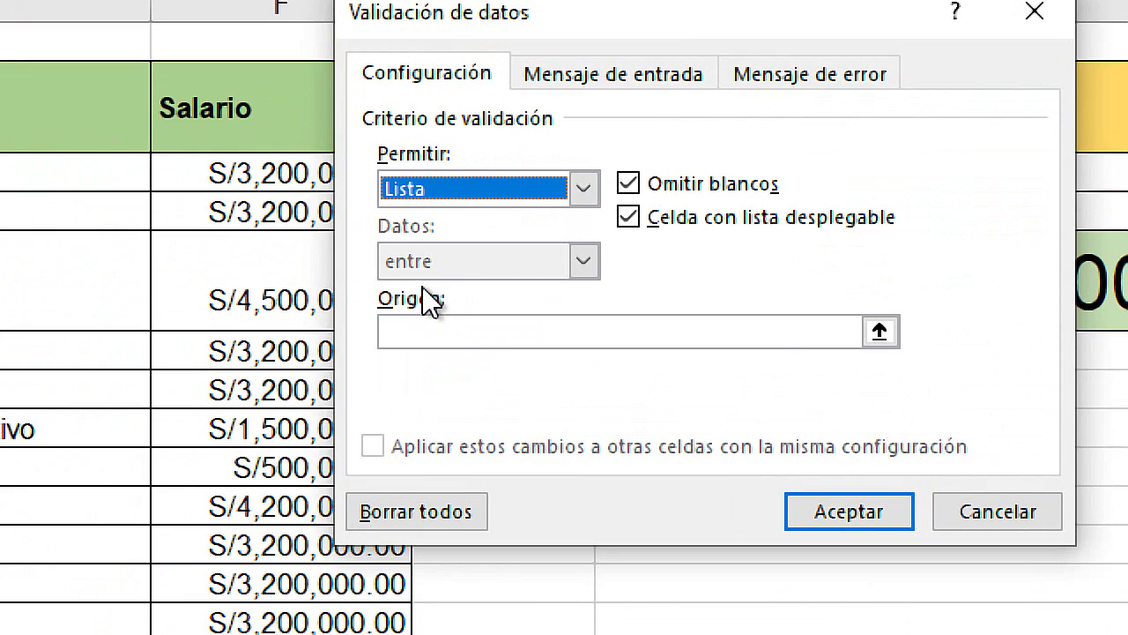
click(461, 331)
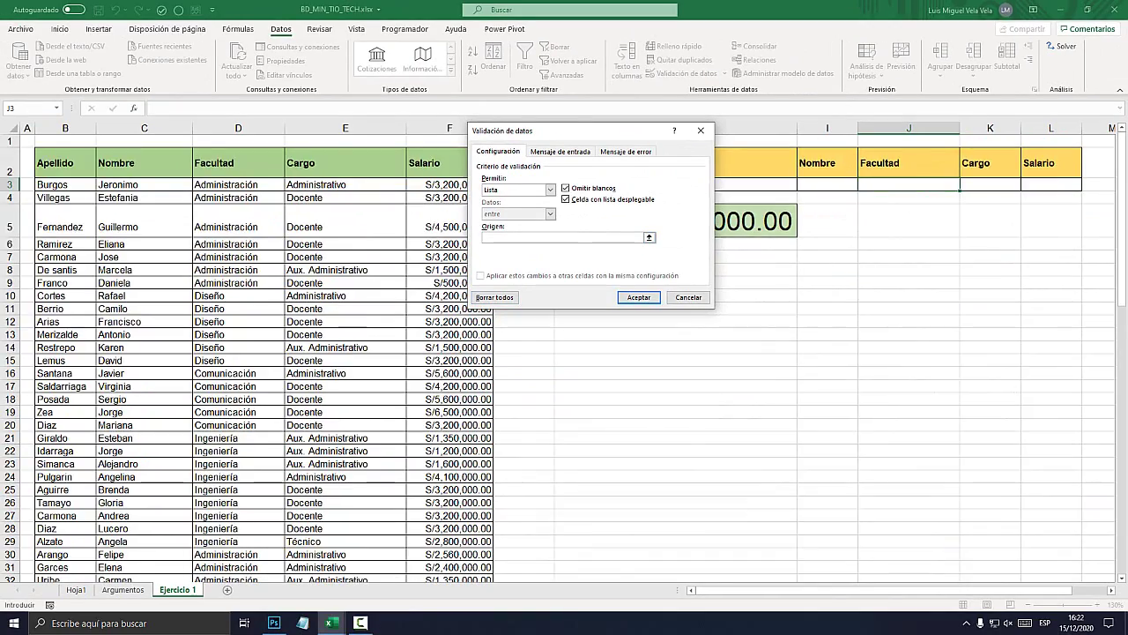
scroll(264, 353, down, 5)
scroll(265, 352, down, 4)
drag(317, 412, 317, 451)
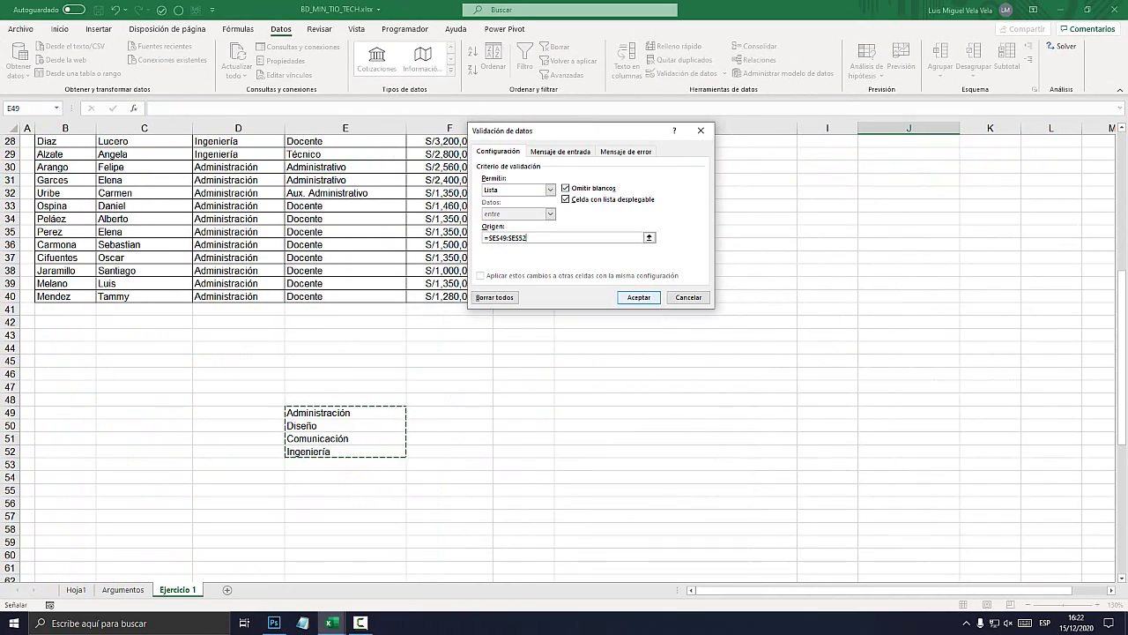
click(639, 297)
scroll(639, 297, up, 9)
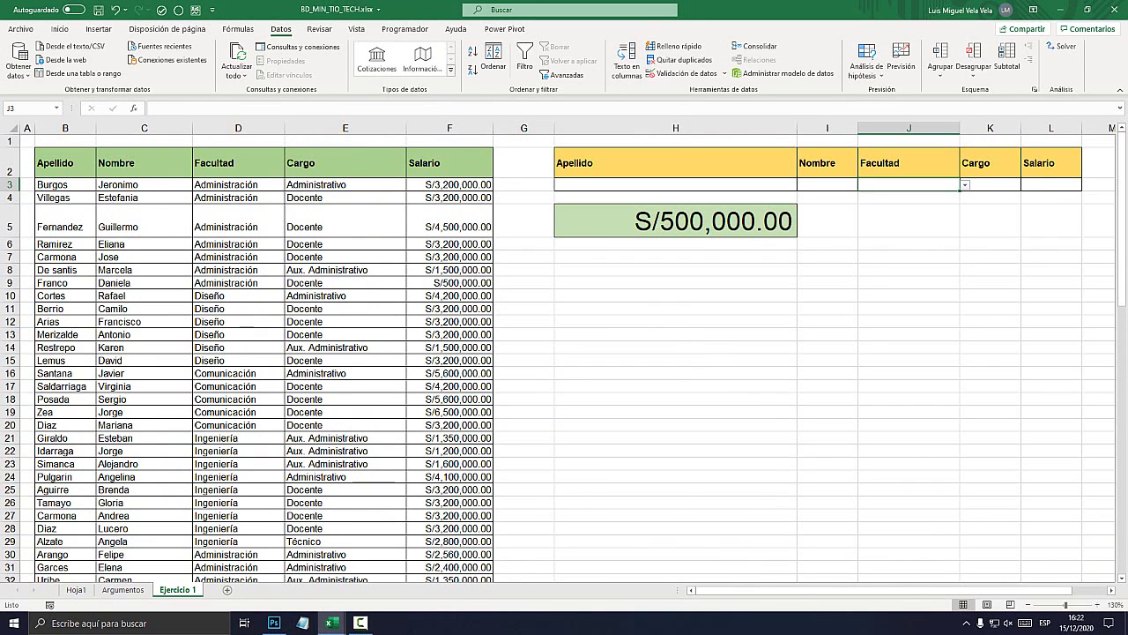
- Cycle J3 through Diseño, Ingeniería, Comunicación and Diseño, ending on Administración
click(966, 184)
click(881, 206)
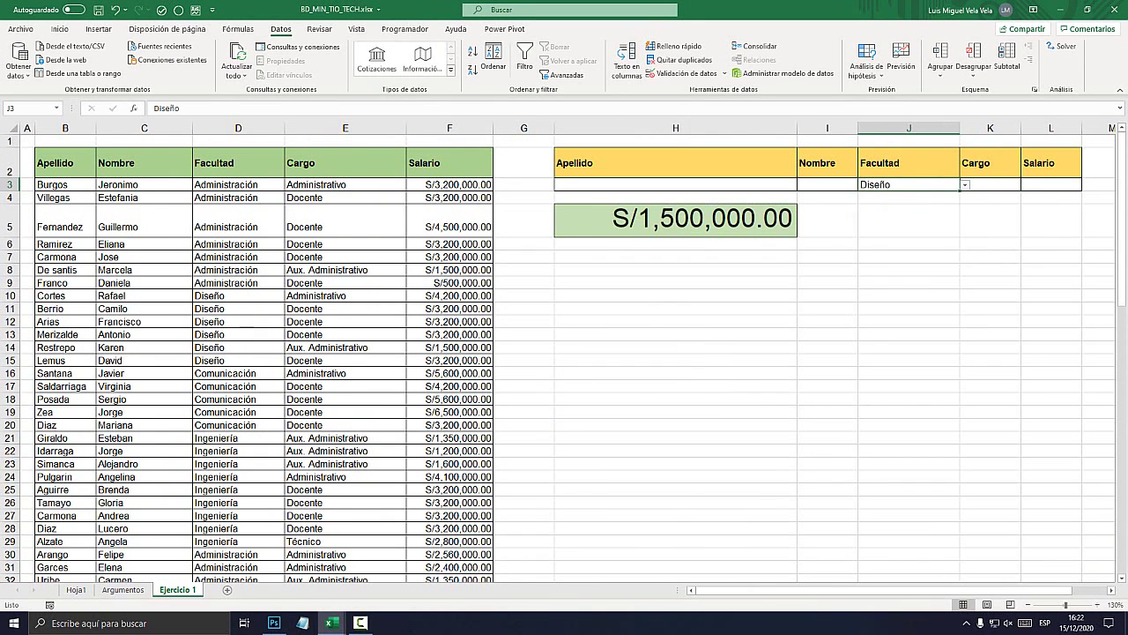
click(965, 184)
click(881, 228)
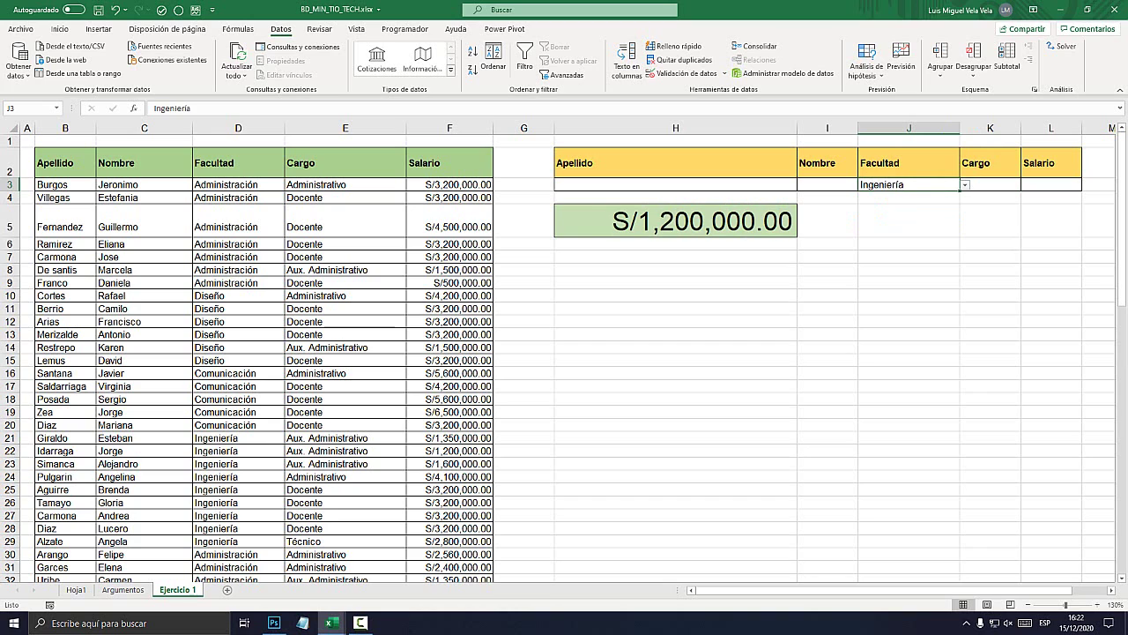
click(966, 184)
click(882, 216)
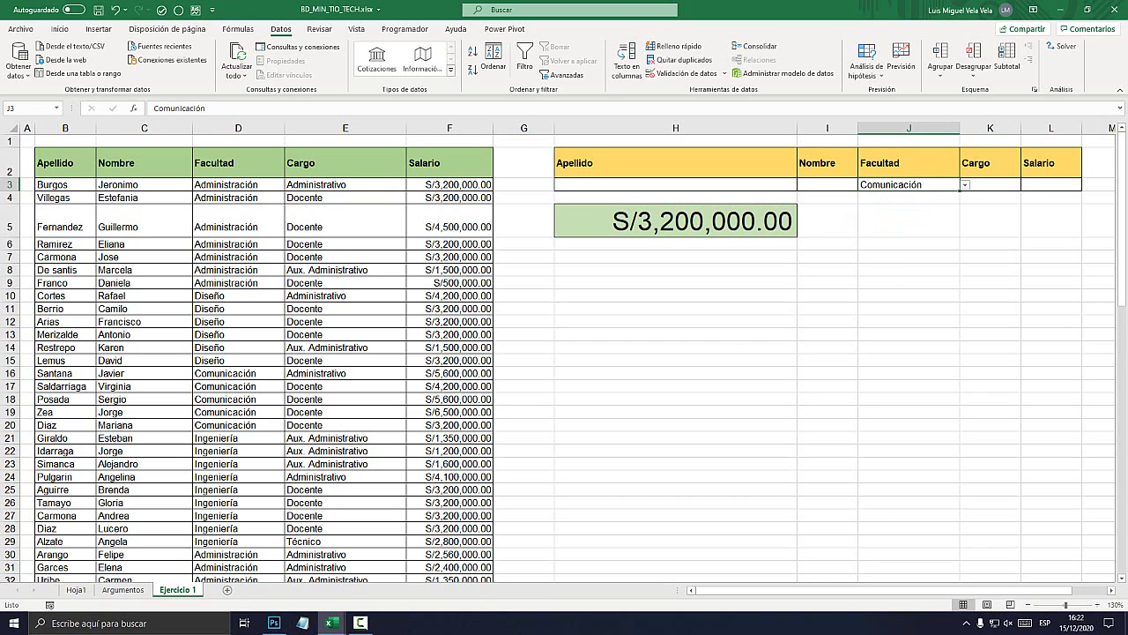
click(965, 184)
click(881, 205)
click(965, 184)
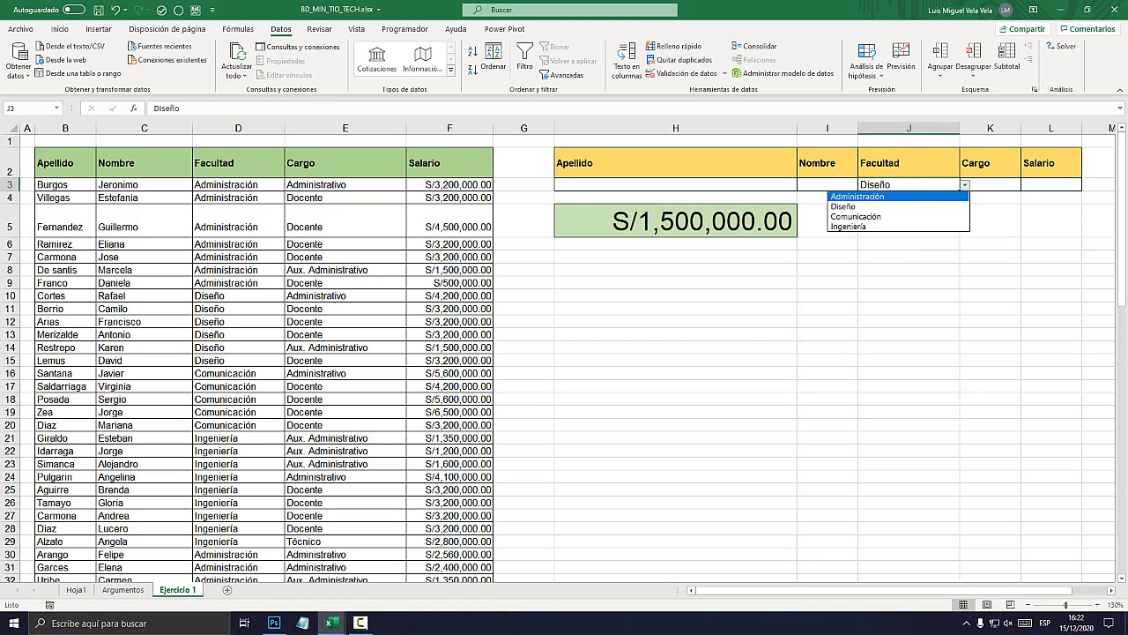
click(881, 196)
click(990, 185)
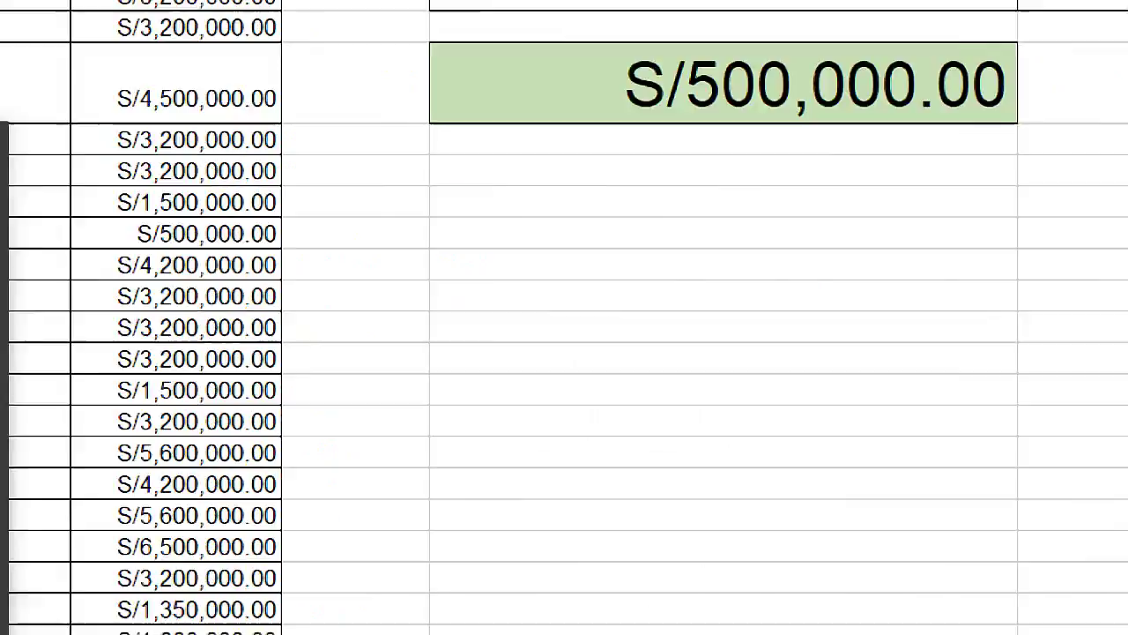
- Copy the Cargo entries from column E and paste them starting at F49
key(Escape)
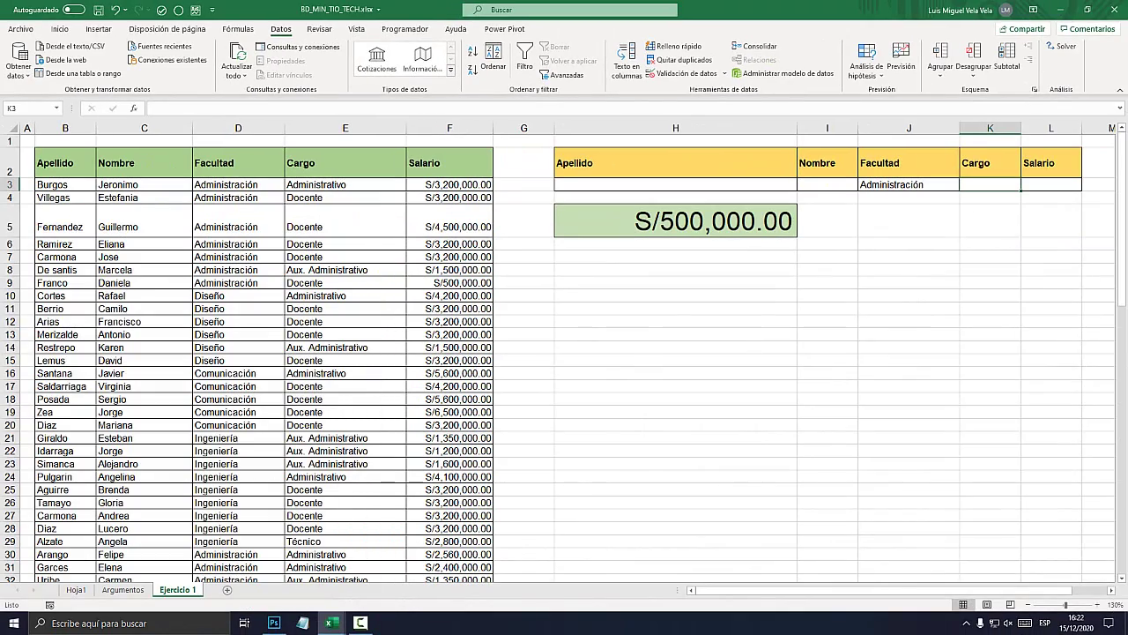
drag(335, 184, 371, 575)
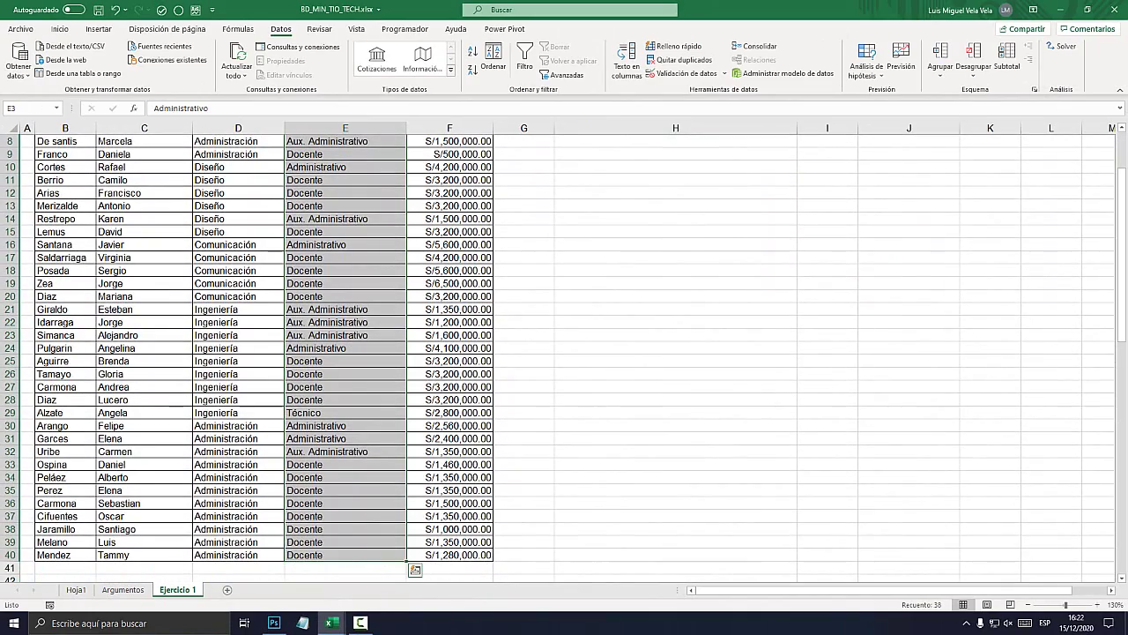
key(ctrl+c)
scroll(353, 353, down, 6)
scroll(353, 353, down, 4)
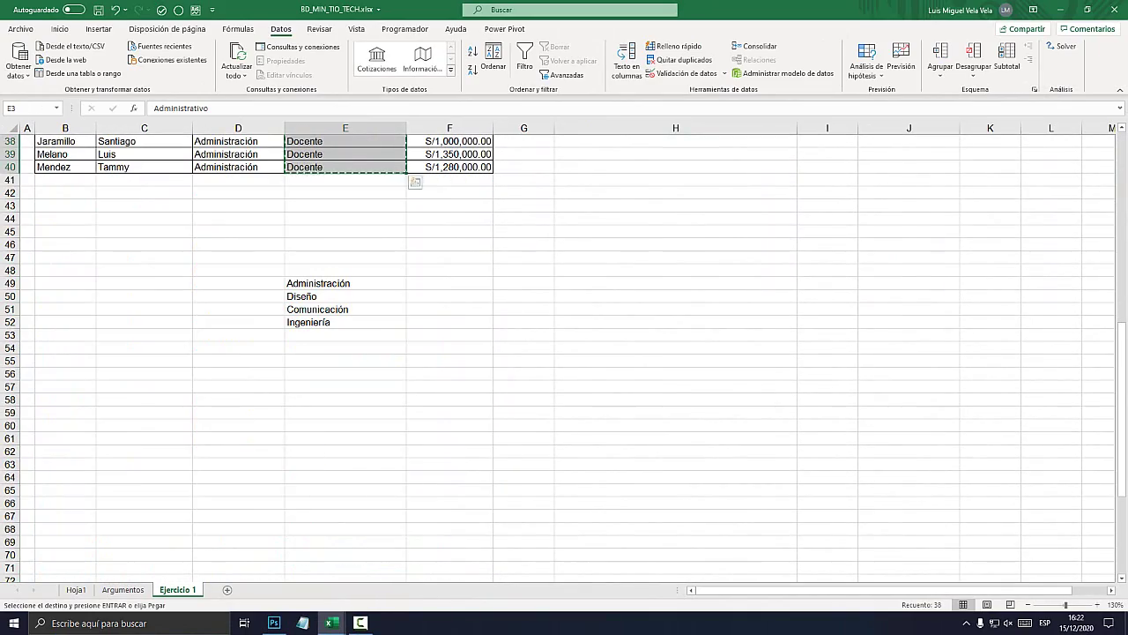
click(450, 283)
key(ctrl+v)
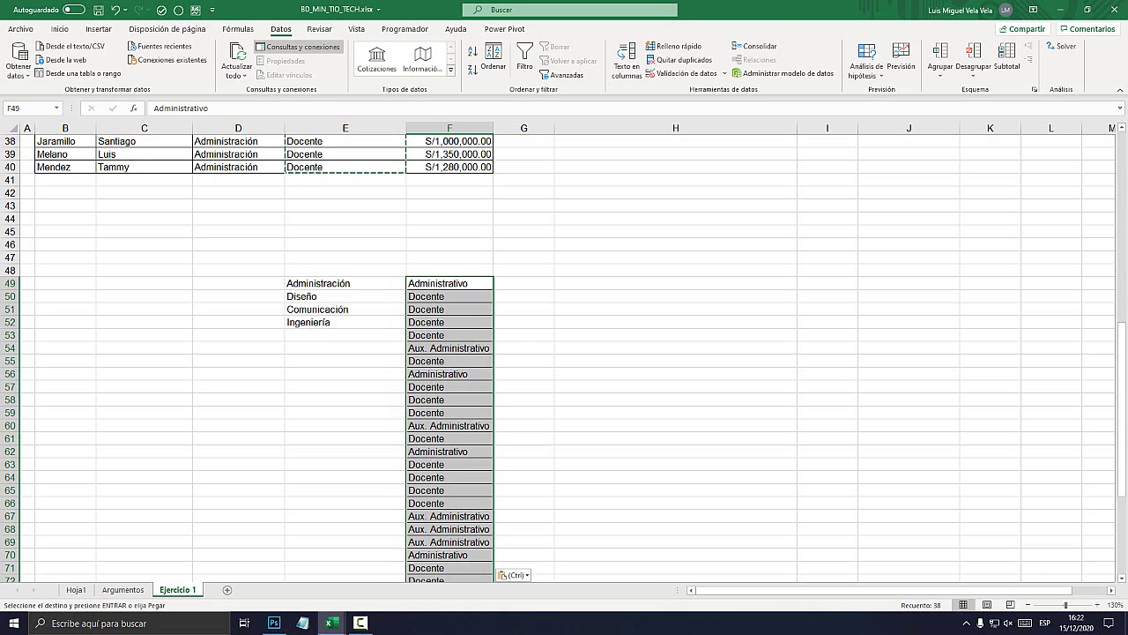
key(Escape)
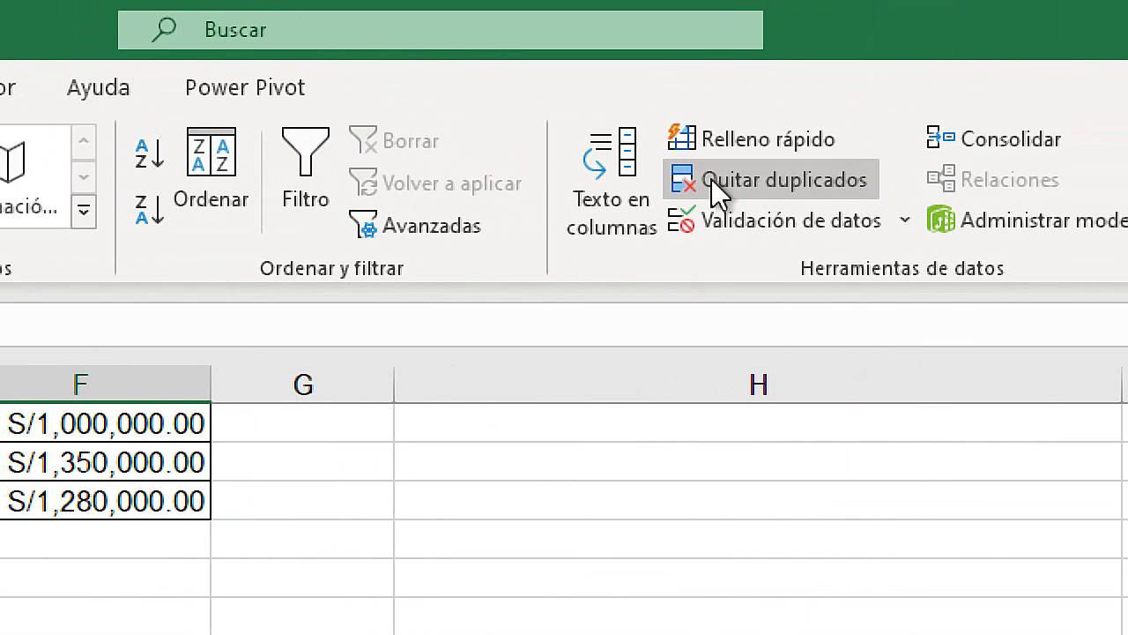
- Remove duplicates in the selection only, leaving Administrativo, Docente, Aux. Administrativo and Técnico
click(798, 181)
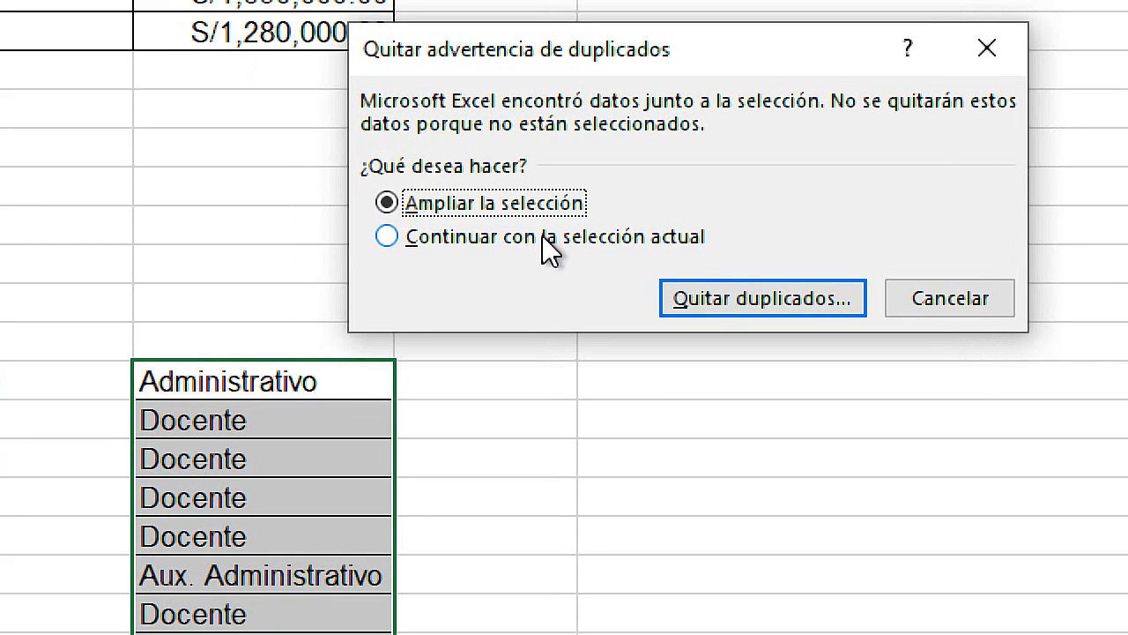
click(543, 236)
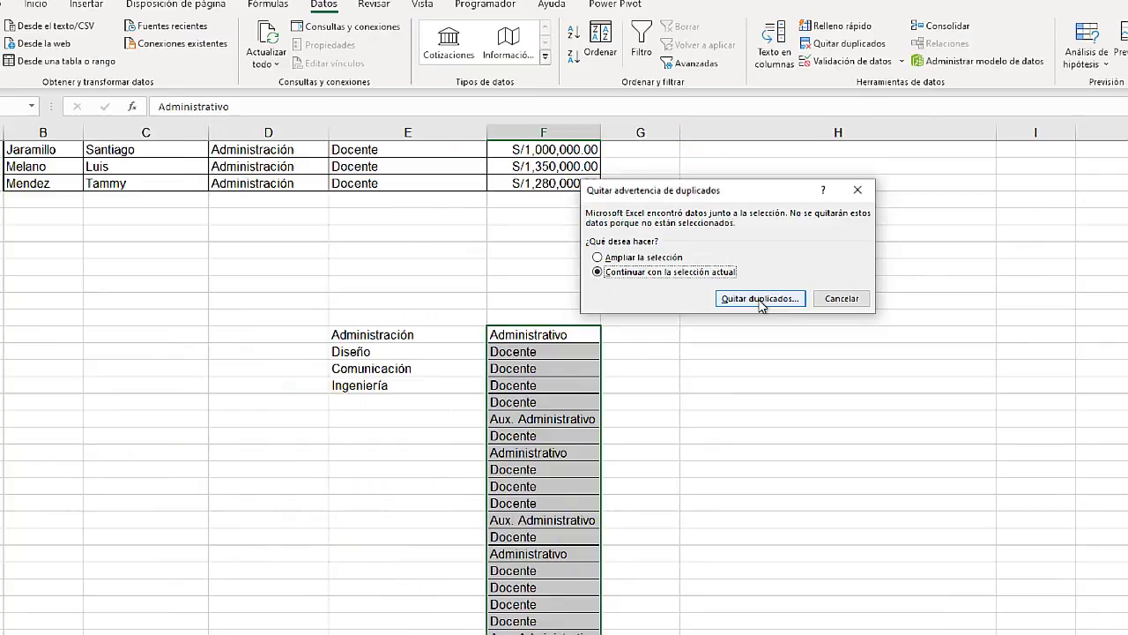
click(687, 304)
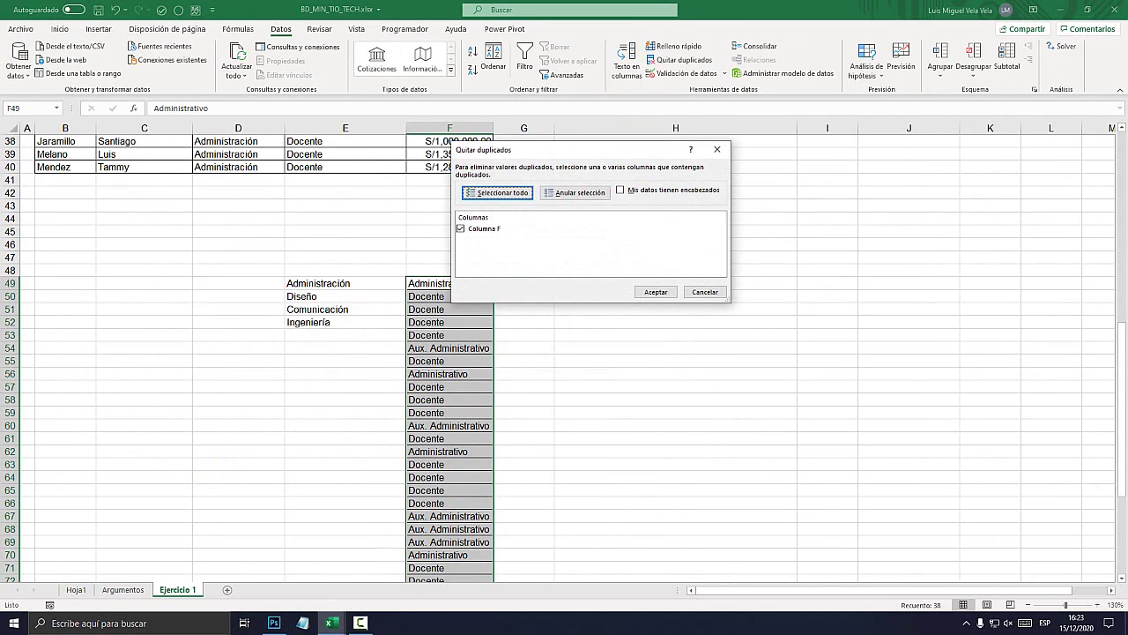
click(656, 292)
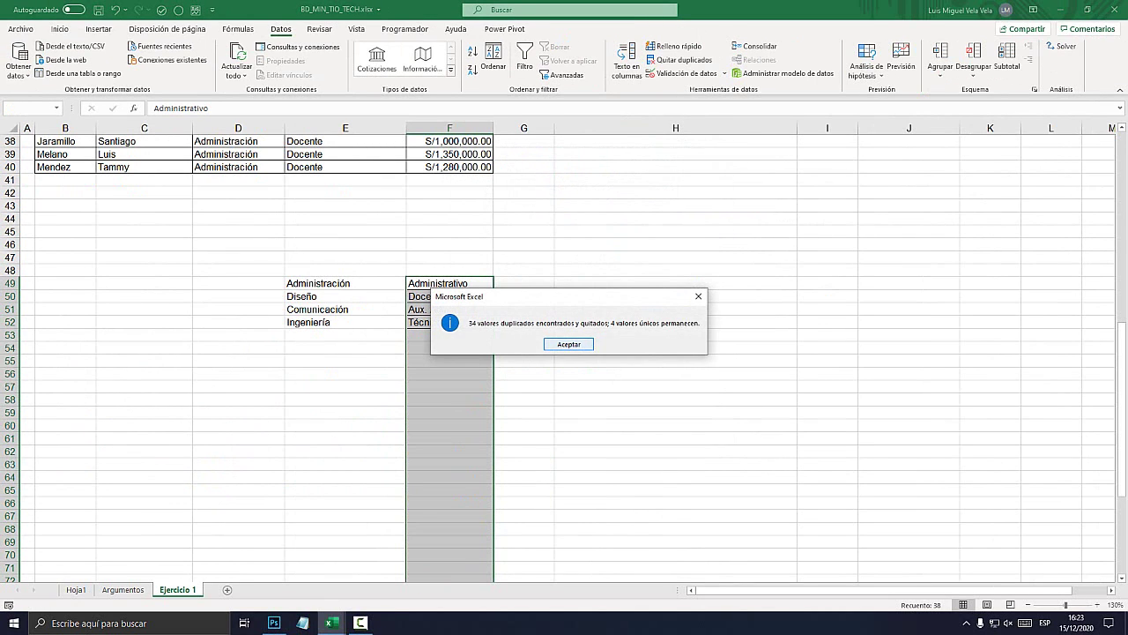
key(Return)
click(449, 361)
drag(450, 283, 450, 322)
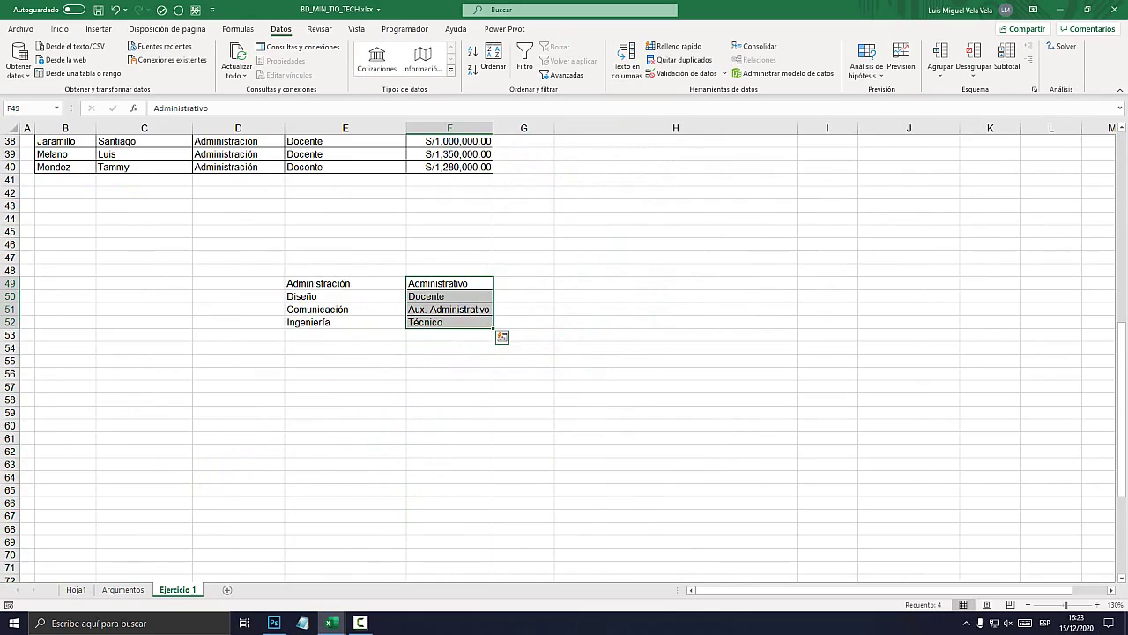
scroll(565, 352, up, 7)
scroll(564, 353, up, 6)
- Give K3 list data validation with source F49:F52, the four positions
click(990, 184)
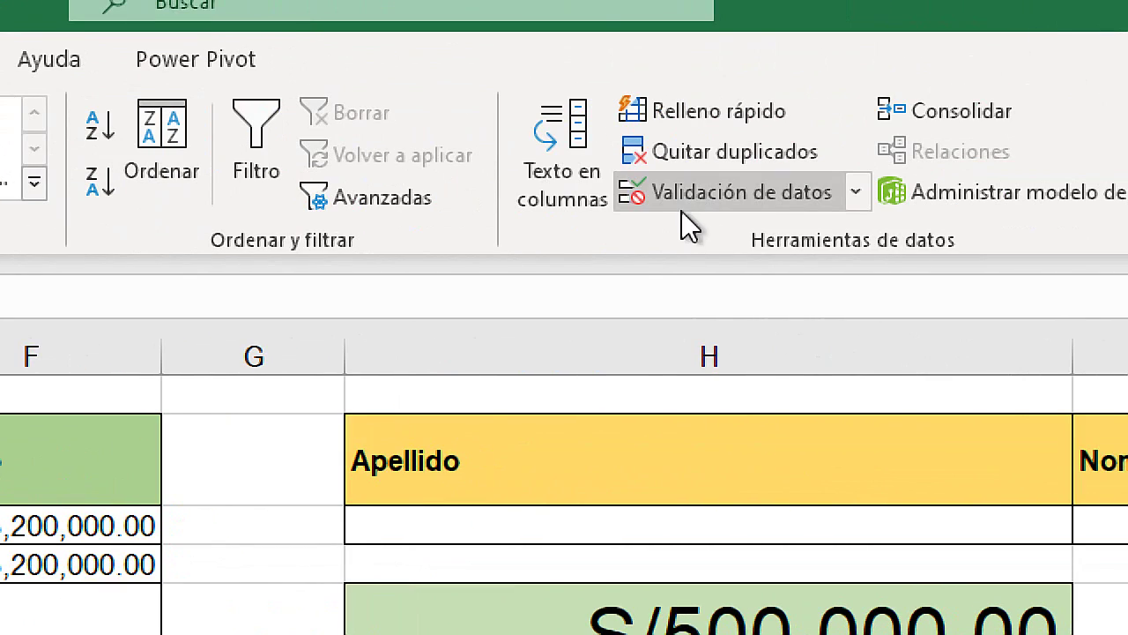
click(734, 209)
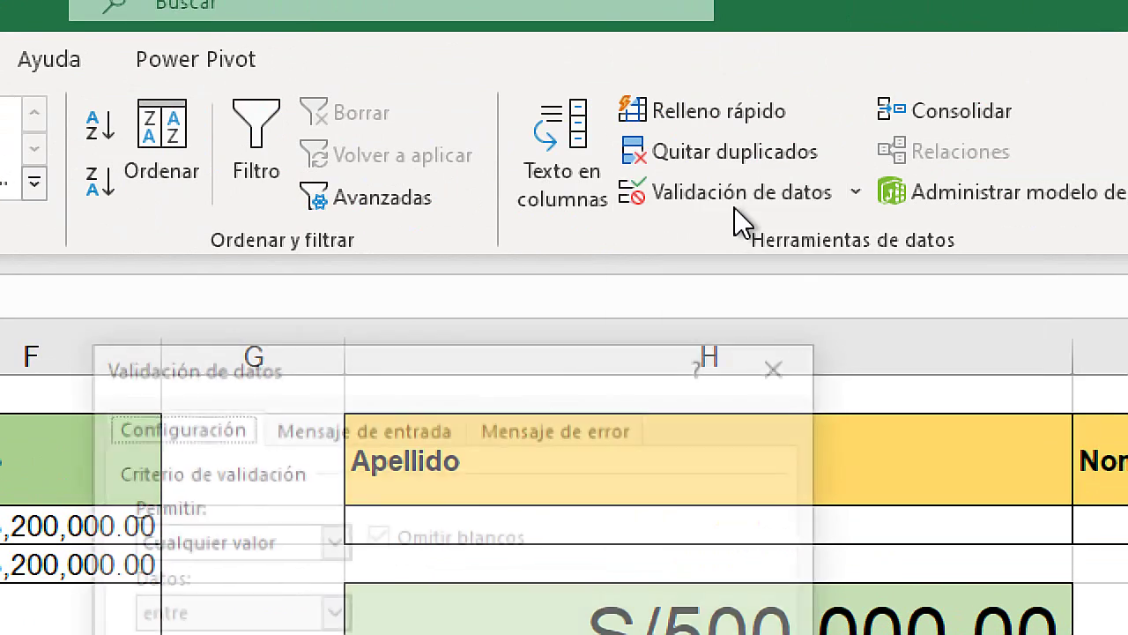
click(550, 190)
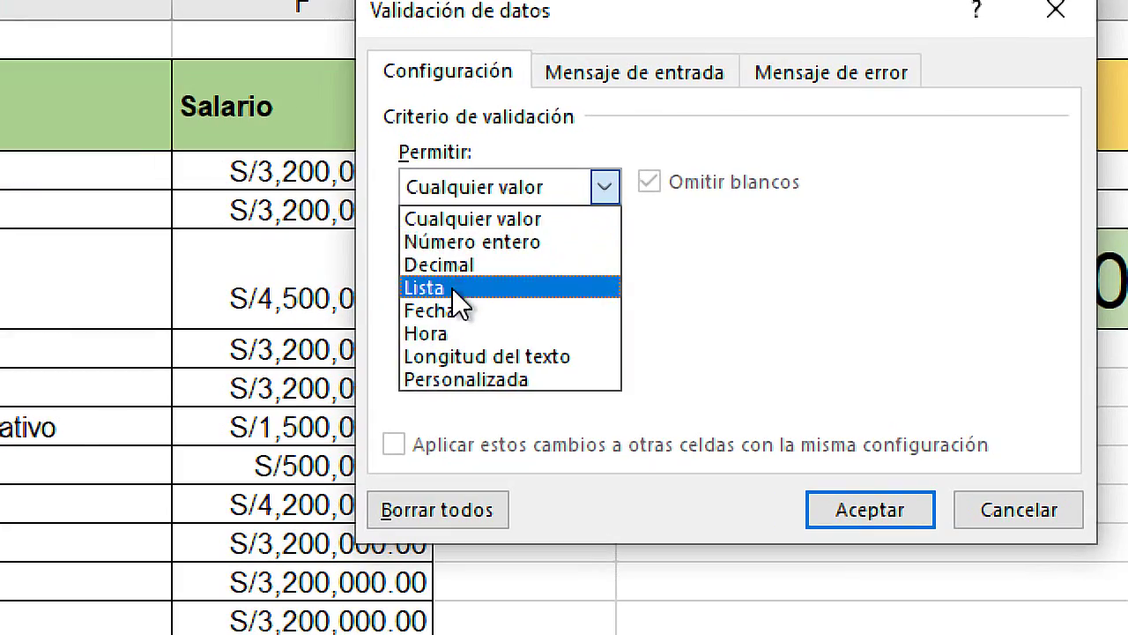
click(499, 223)
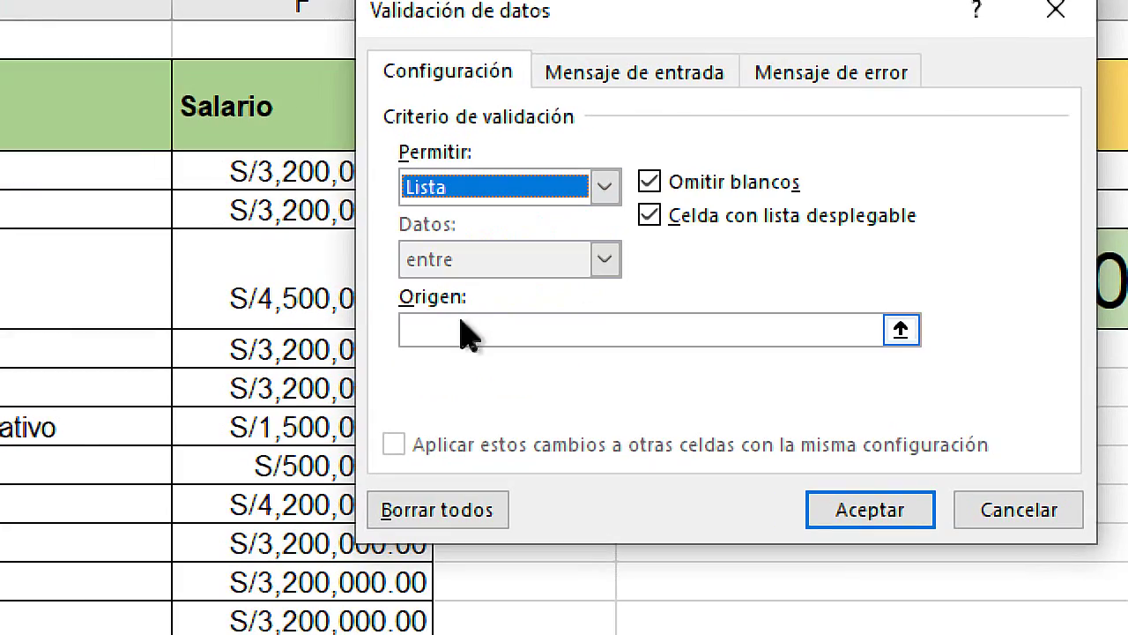
click(467, 333)
scroll(564, 353, down, 6)
scroll(564, 353, down, 4)
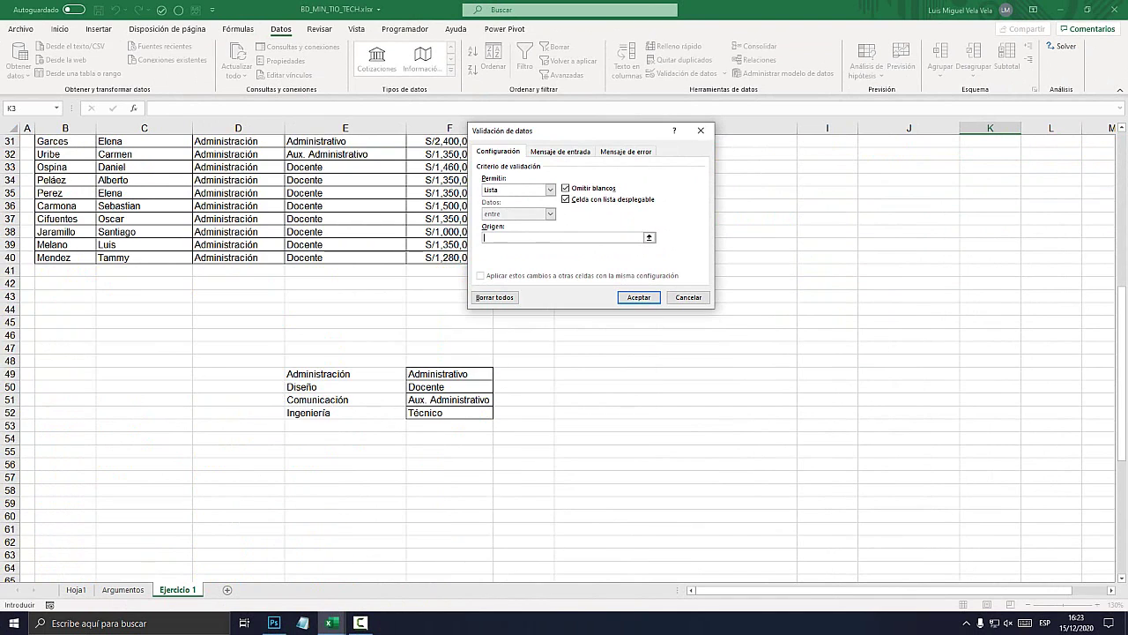
drag(450, 374, 450, 413)
scroll(450, 412, up, 4)
scroll(449, 412, up, 6)
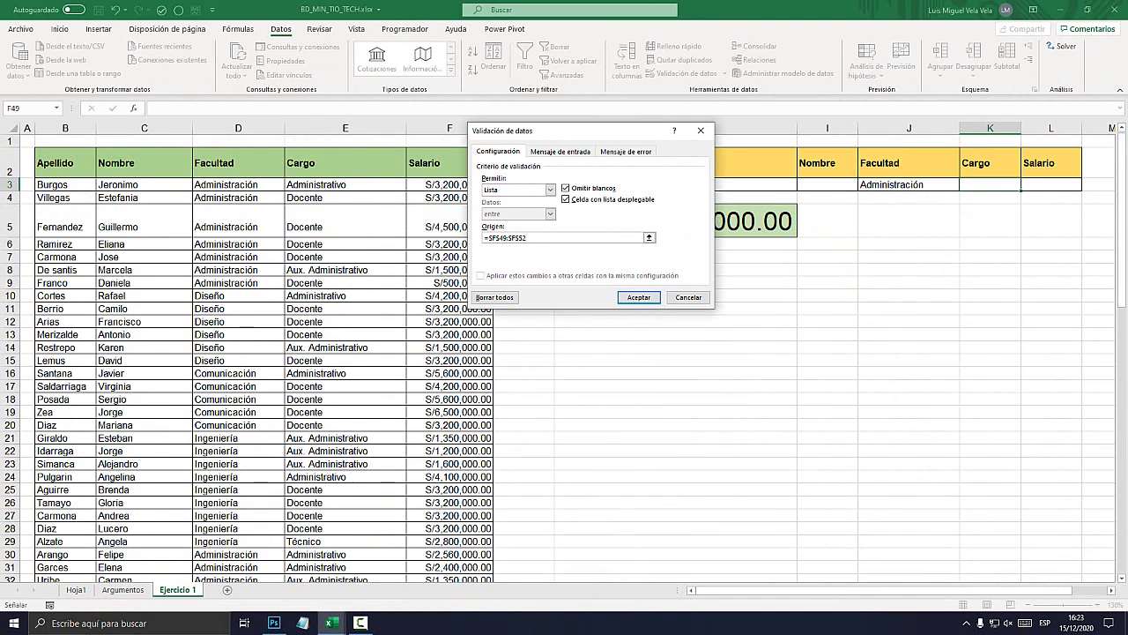
key(Return)
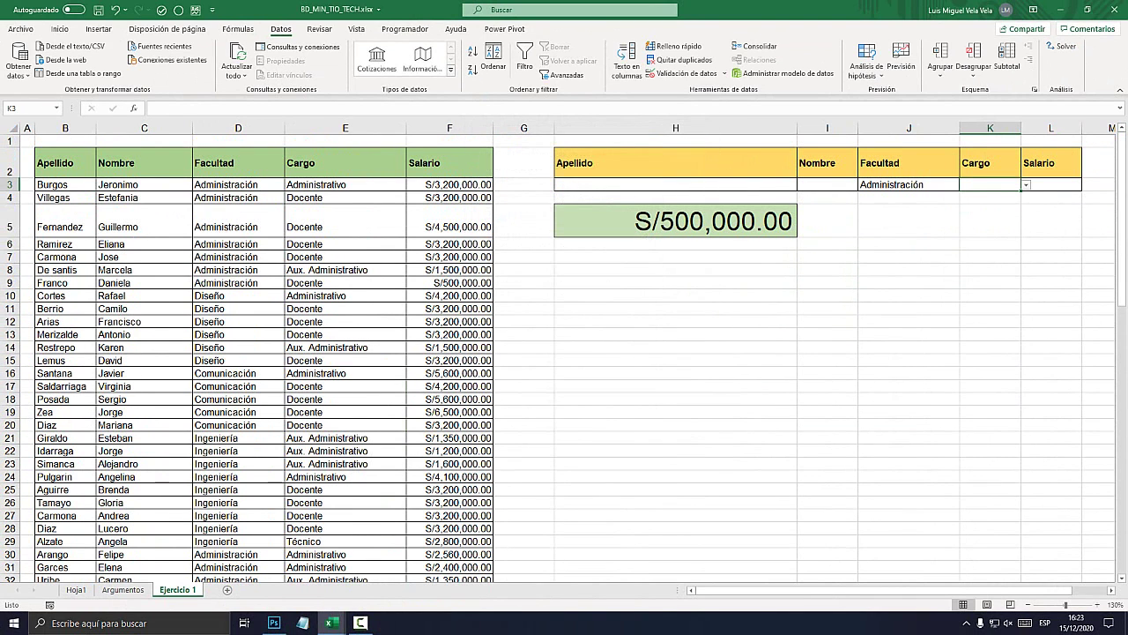
- Pick Docente as the position from K3's new dropdown
key(alt+Down)
key(Down)
key(Return)
- Try Aux. Administrativo as the Cargo criterion, then Diseño and Comunicación as the Facultad criterion
key(alt+Down)
key(Down)
key(Return)
key(Left)
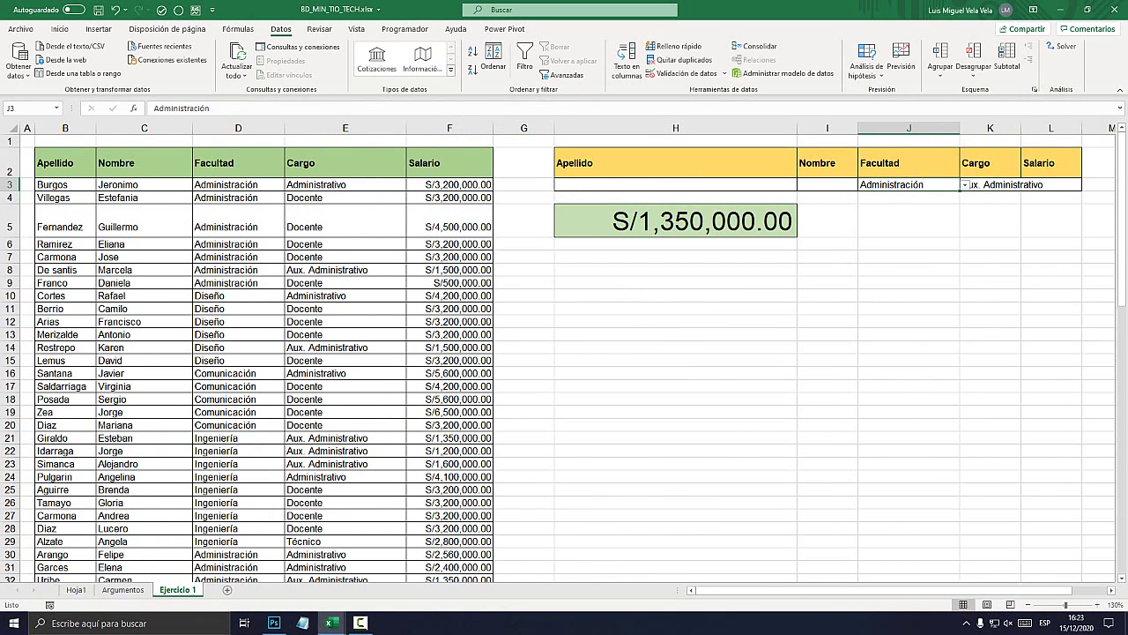
key(alt+Down)
key(Down)
key(Return)
key(alt+Down)
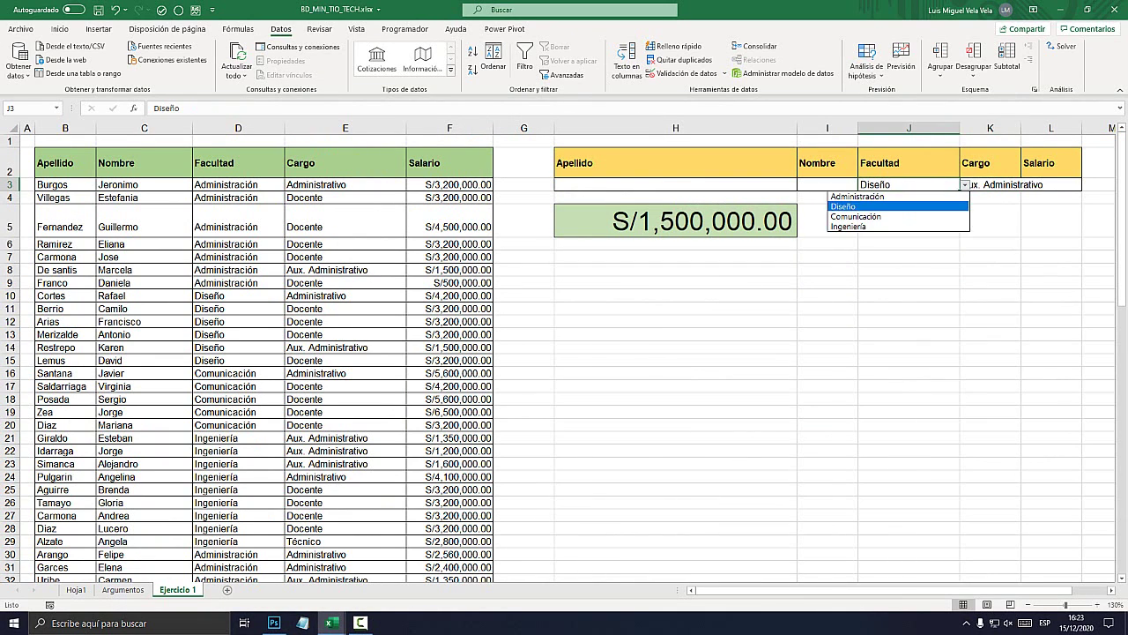
key(Down)
key(Return)
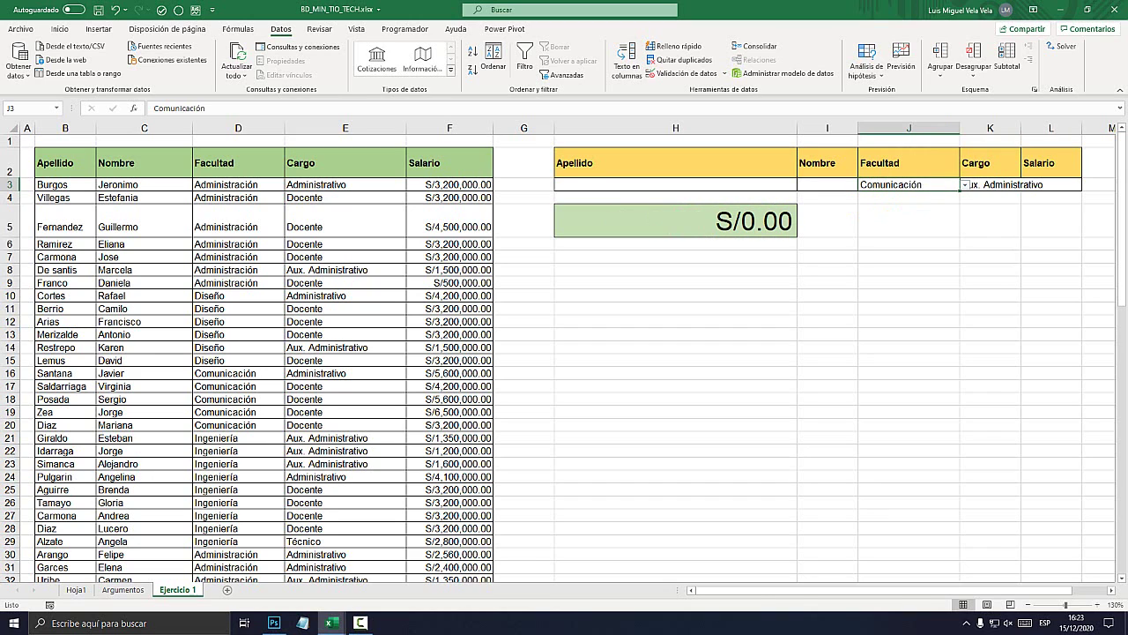
- Widen the Cargo column, set criteria to Diseño and Docente, and select the Salario column
drag(1022, 128, 1071, 128)
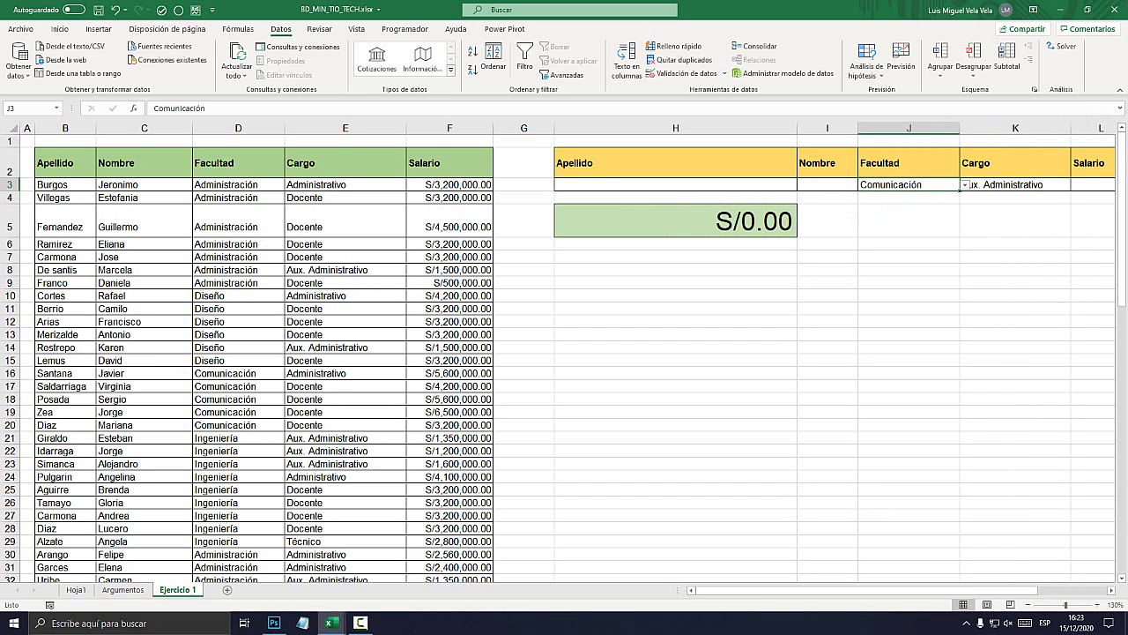
click(909, 244)
key(Up)
key(Up)
key(Up)
key(alt+Down)
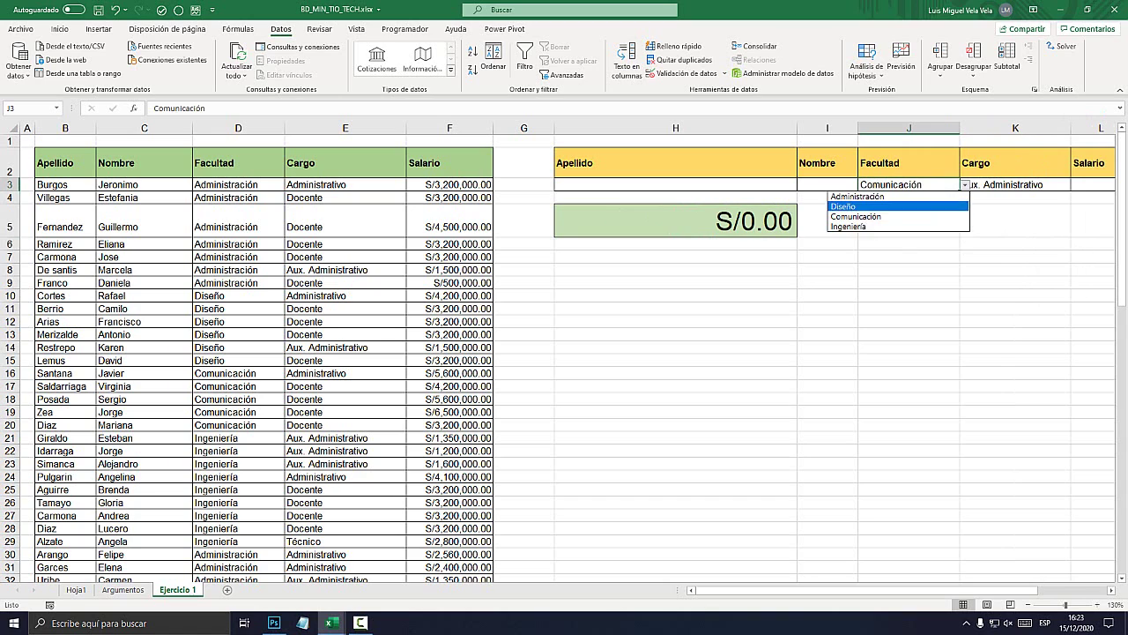
key(Down)
key(Return)
key(Right)
key(alt+Down)
key(Up)
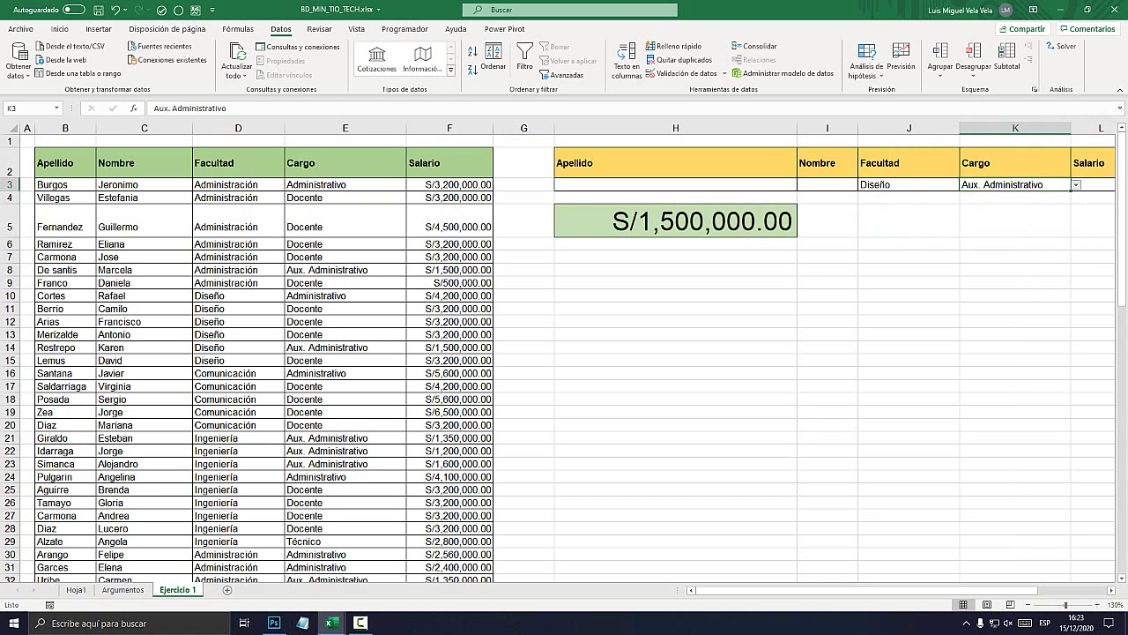
key(Return)
click(676, 360)
click(450, 162)
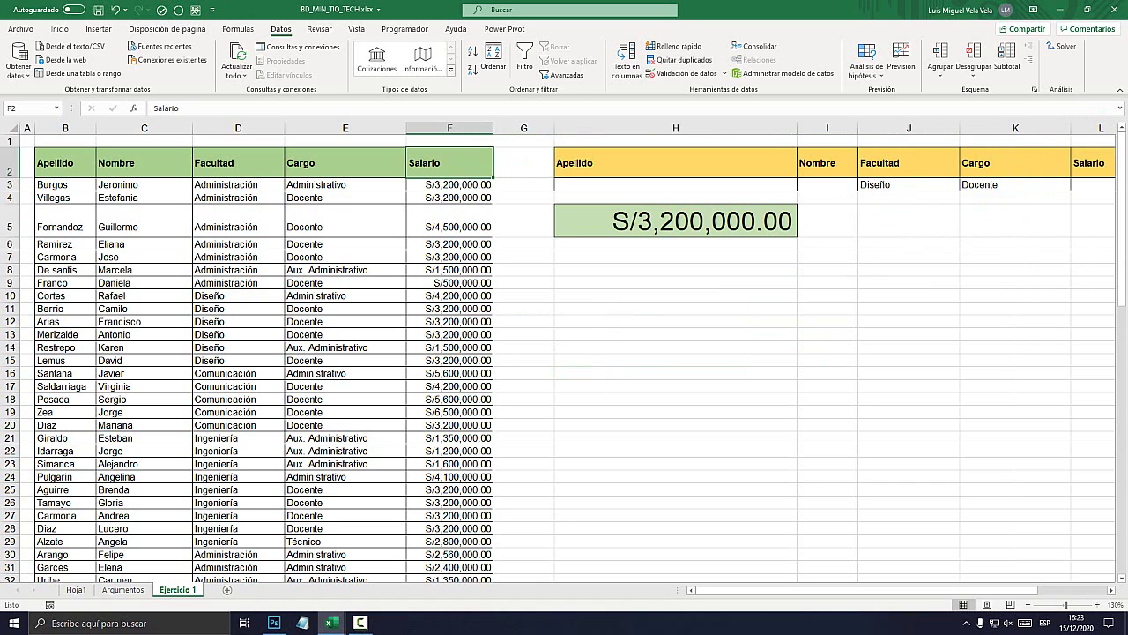
key(ctrl+space)
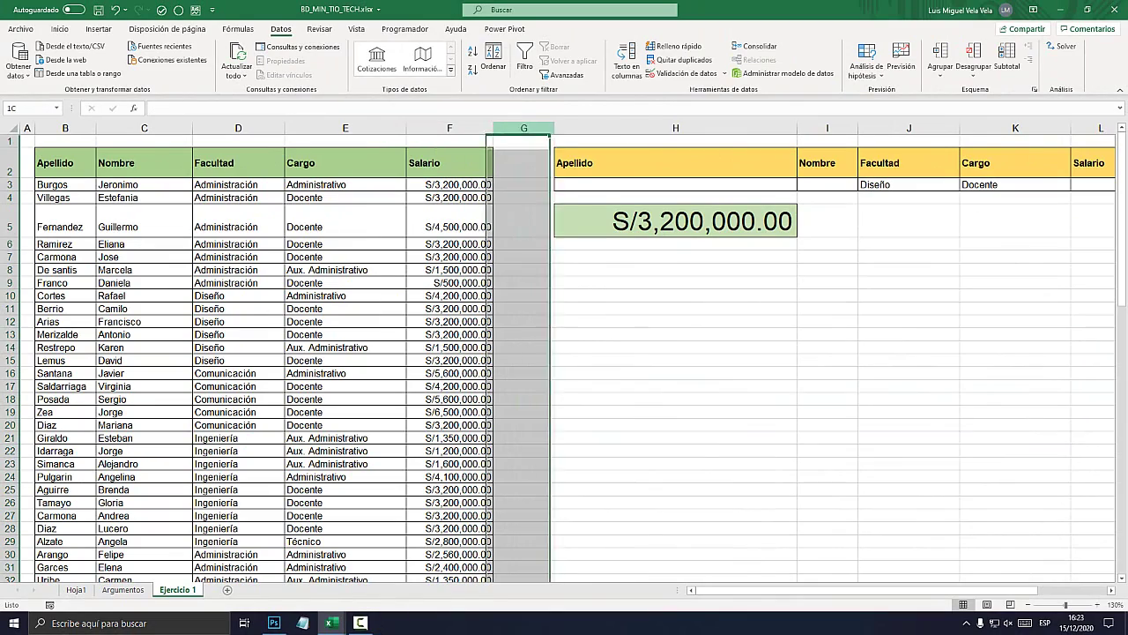
- Insert a new column G after Salario with the header Deuda
right_click(514, 129)
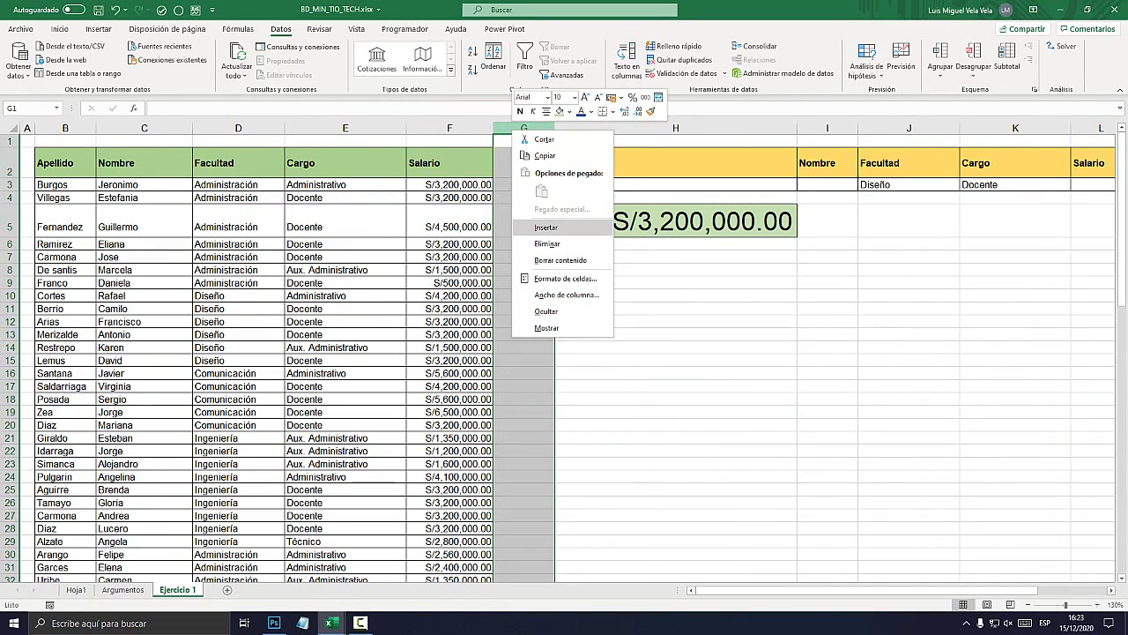
click(546, 227)
click(537, 163)
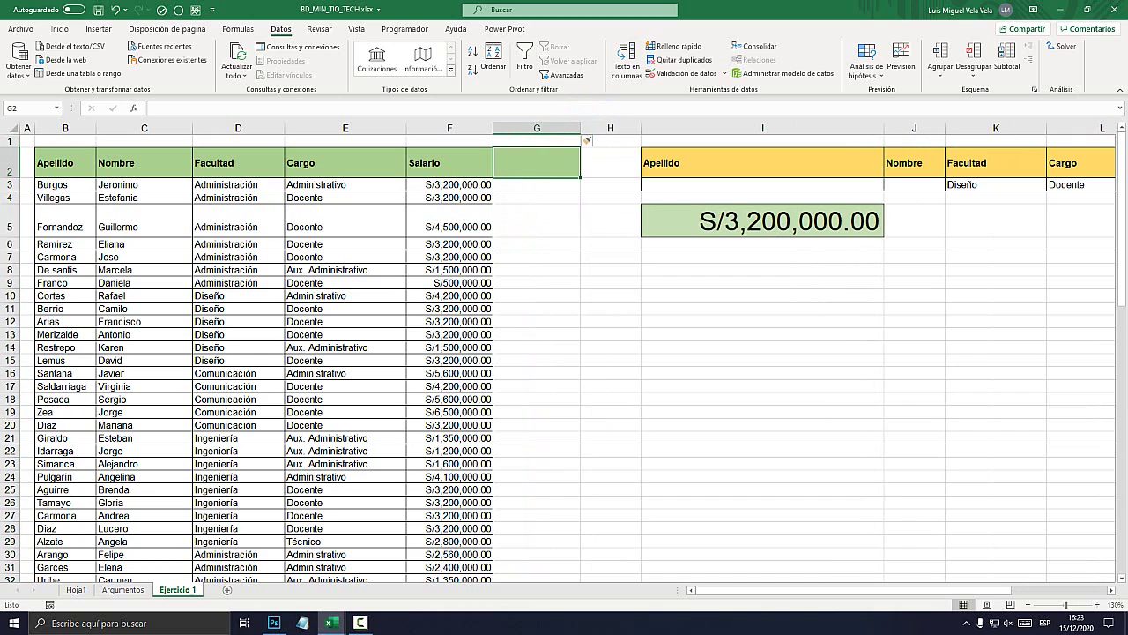
text(Deudq)
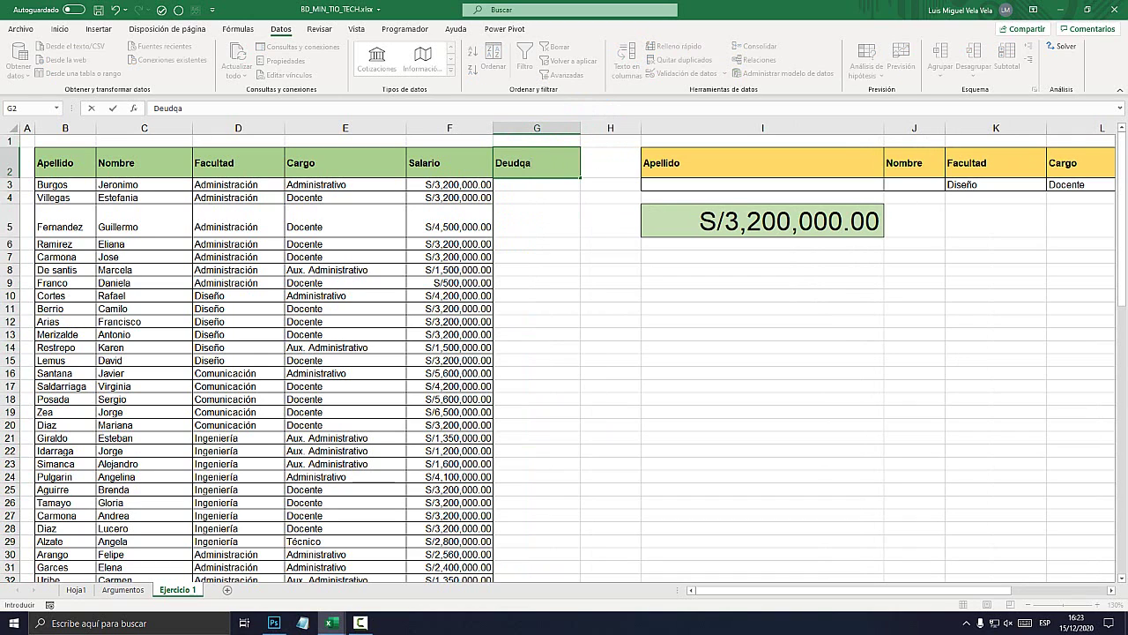
text(a)
key(Return)
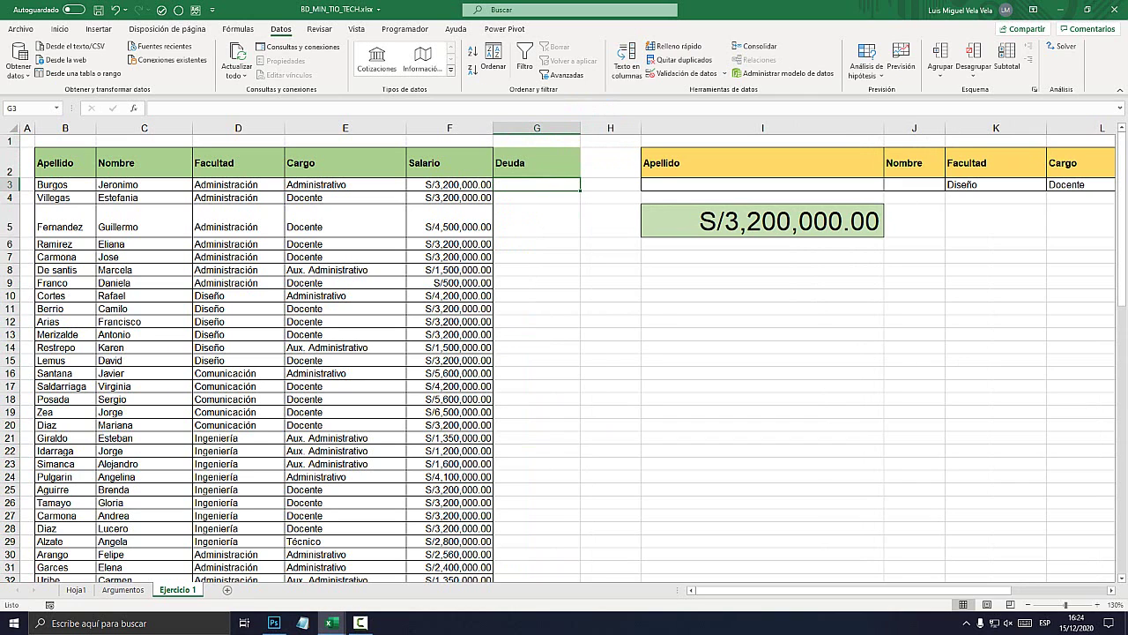
- Enter =ALEATORIO.ENTRE(1000;3000) in G3 for a random debt
text(=a)
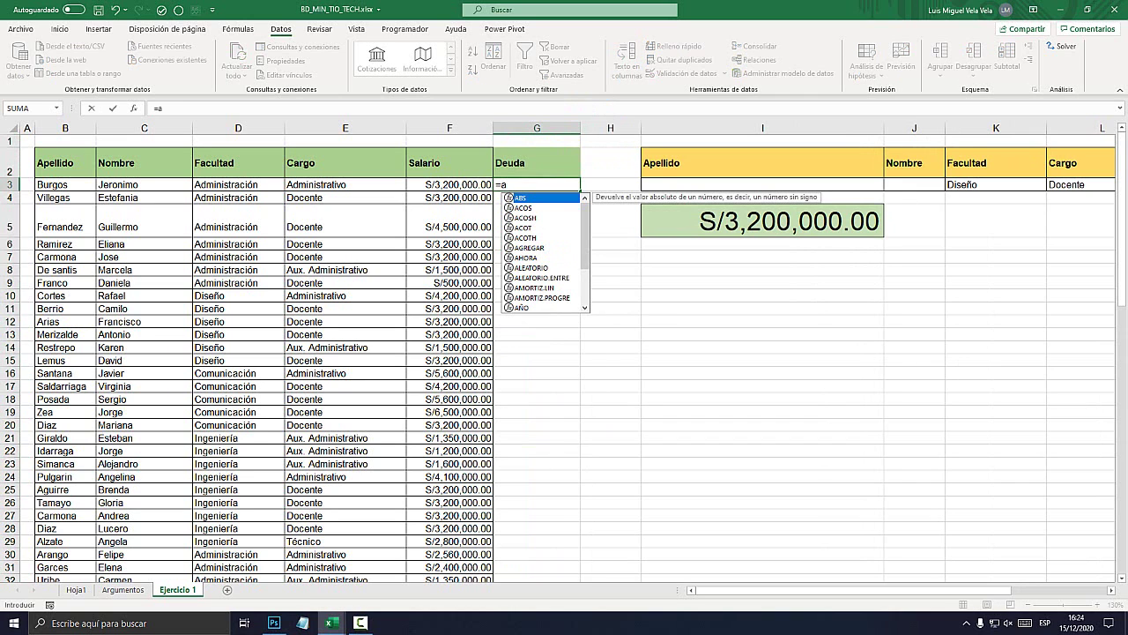
text(le)
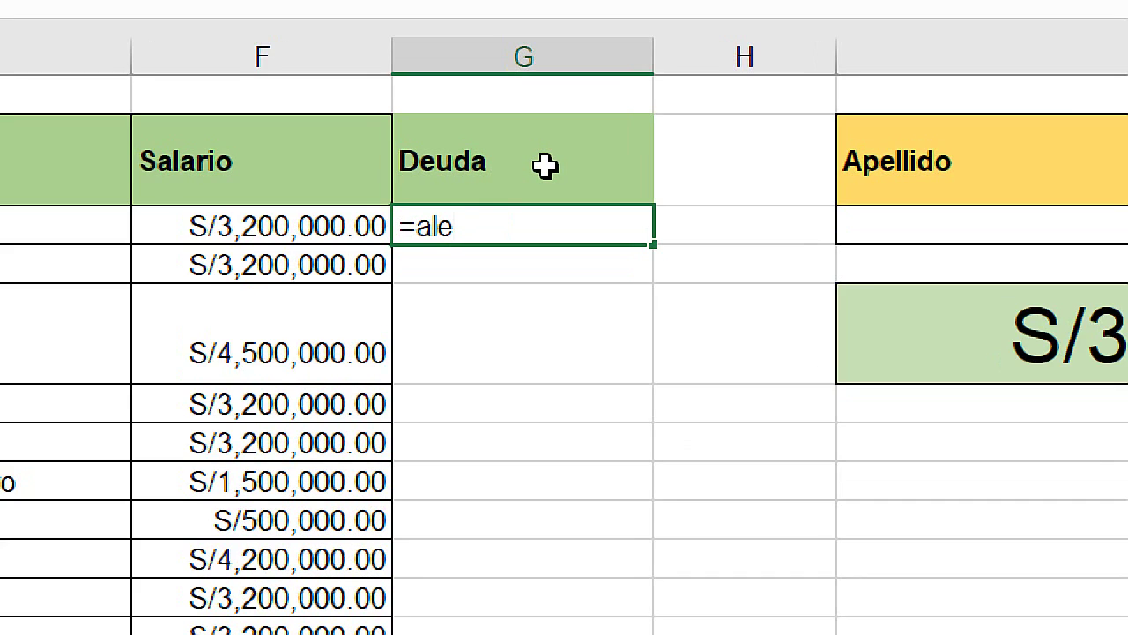
key(BackSpace)
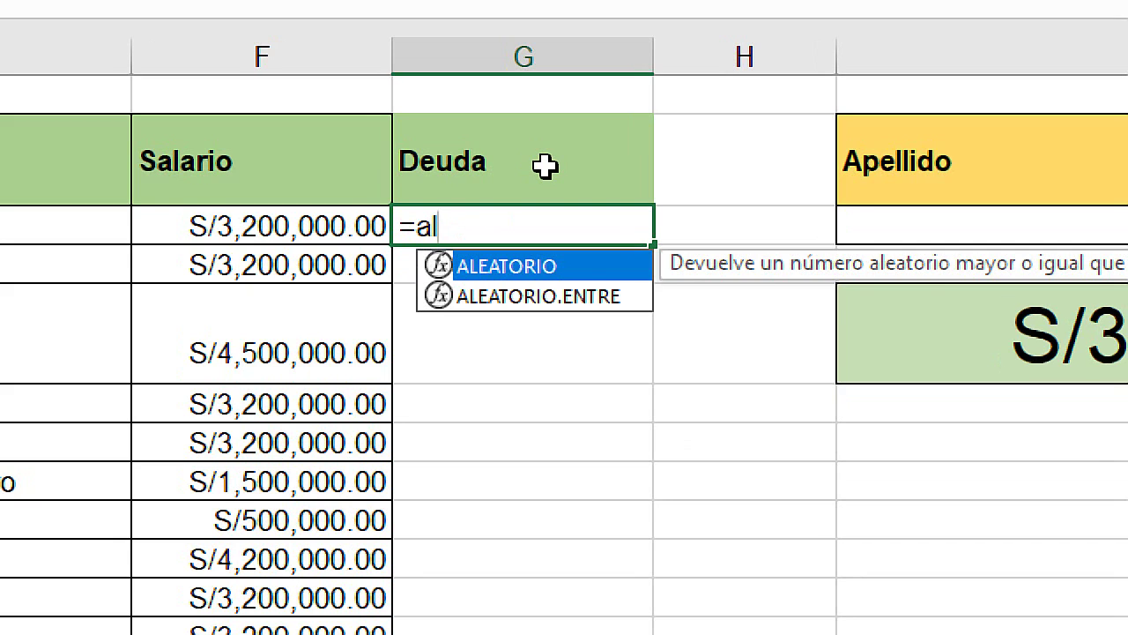
key(Down)
key(Tab)
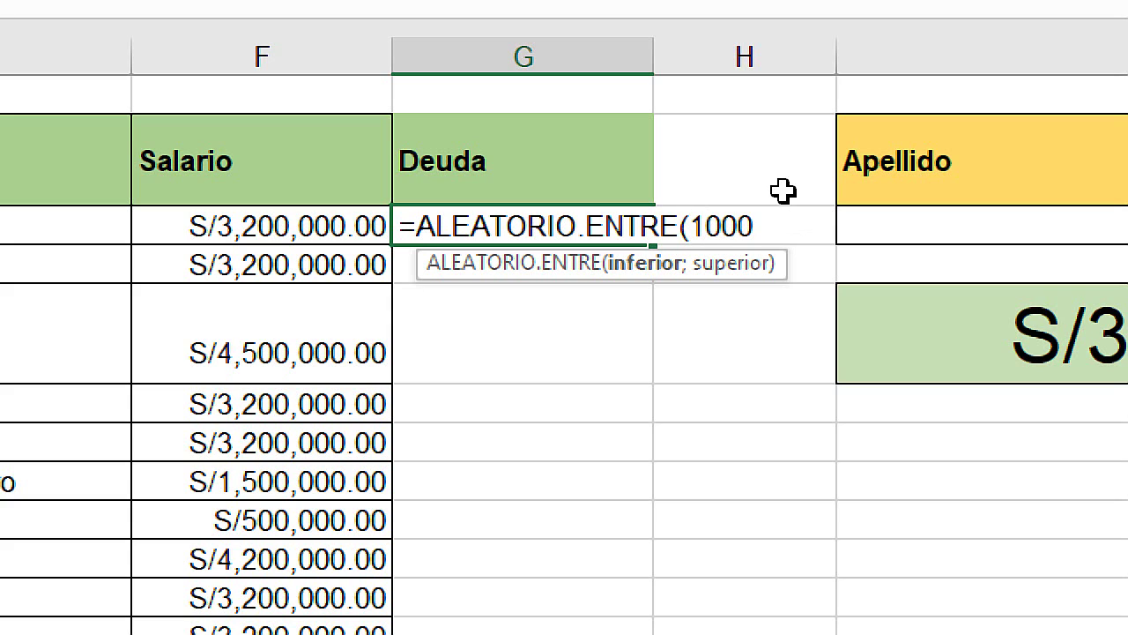
text(;3000)
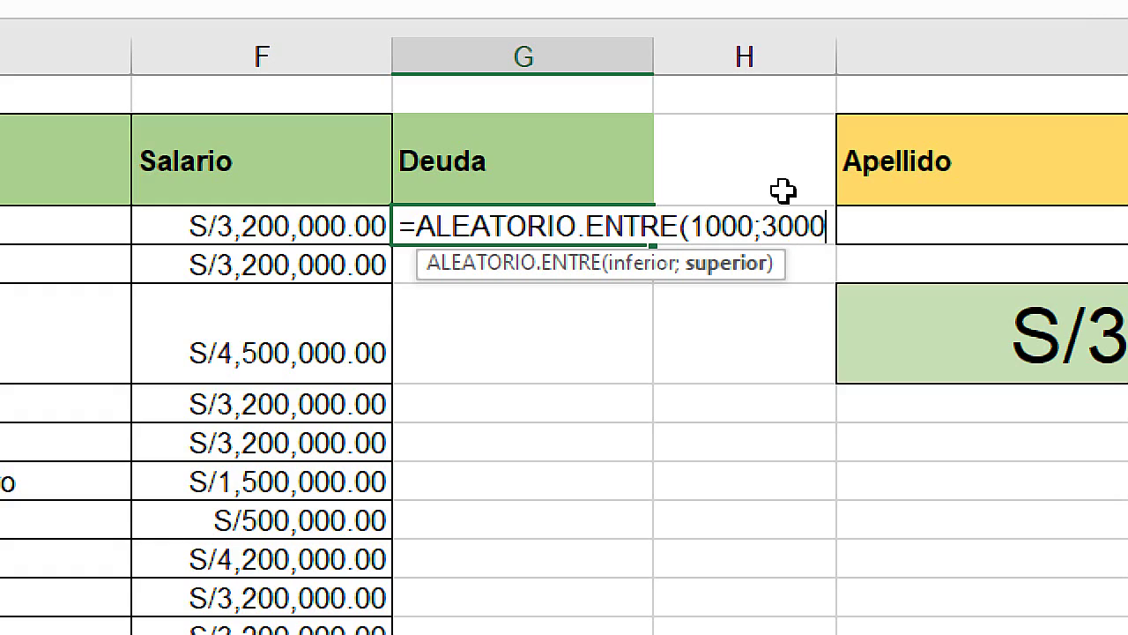
text())
key(Return)
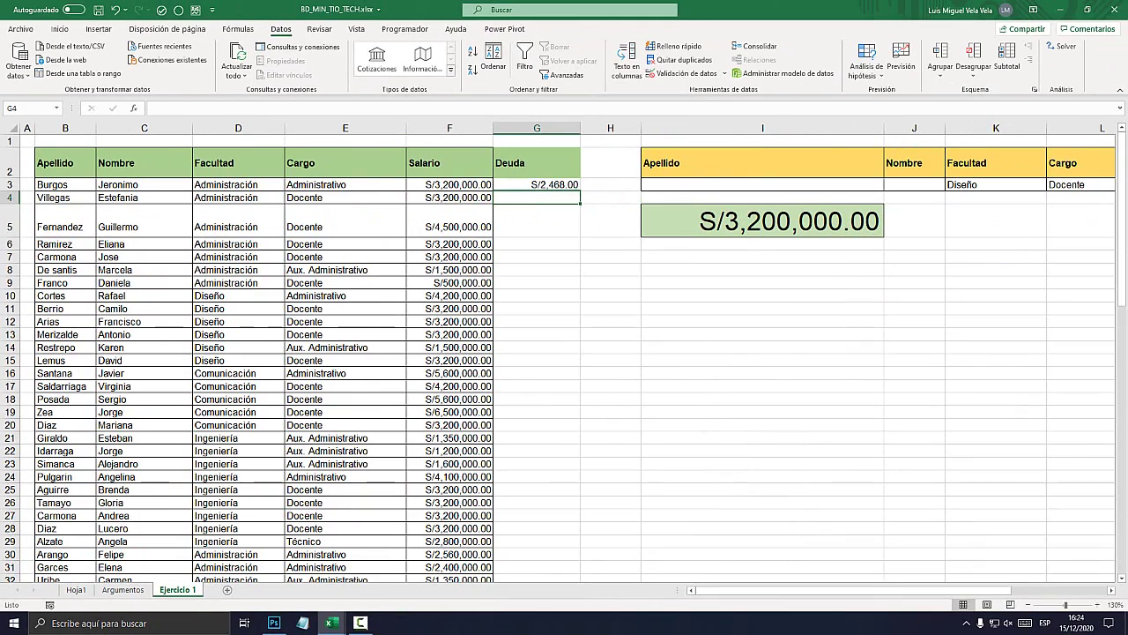
- Fill the G3 debt formula down to row 40
click(537, 184)
drag(580, 191, 564, 566)
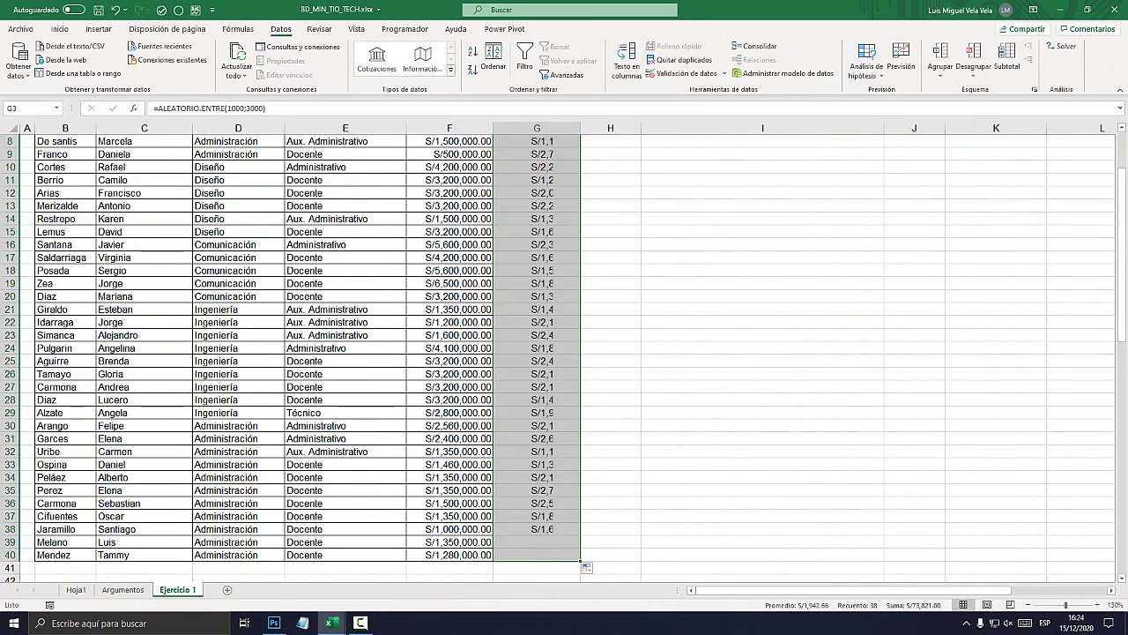
scroll(564, 353, up, 3)
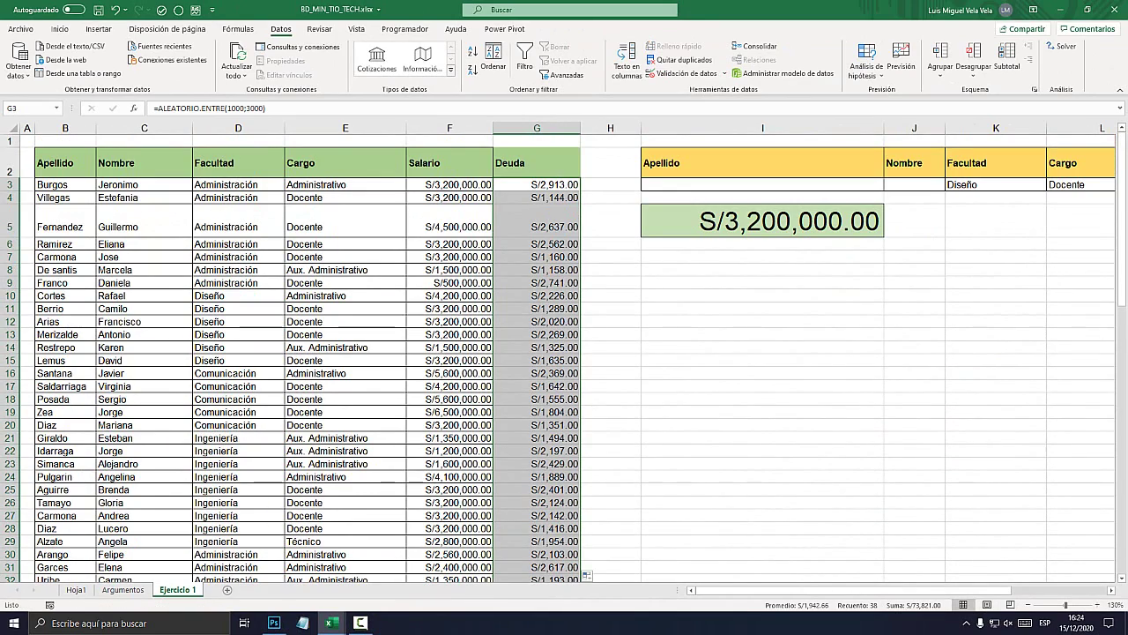
- Test copying the debt values into column I from I12, then undo the trial
right_click(537, 275)
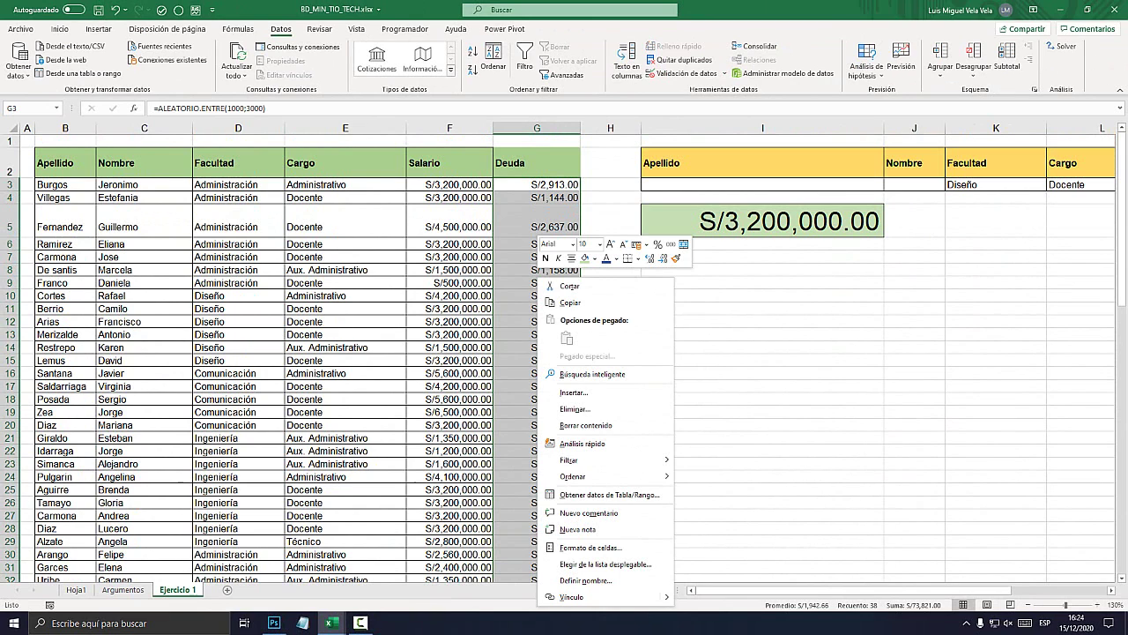
click(570, 303)
click(763, 321)
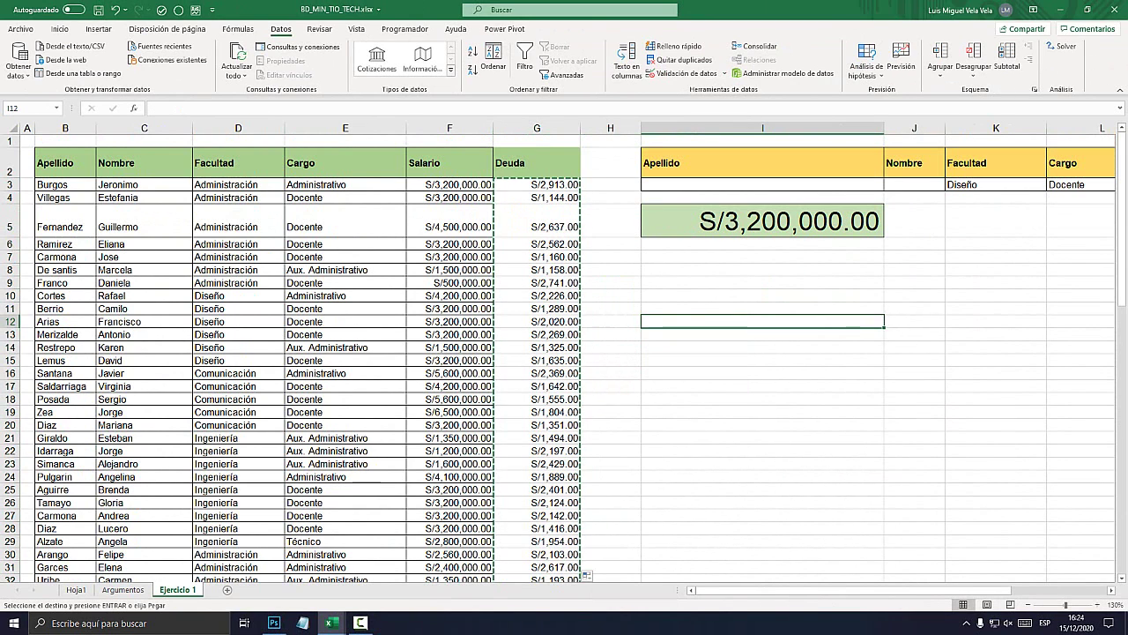
right_click(685, 321)
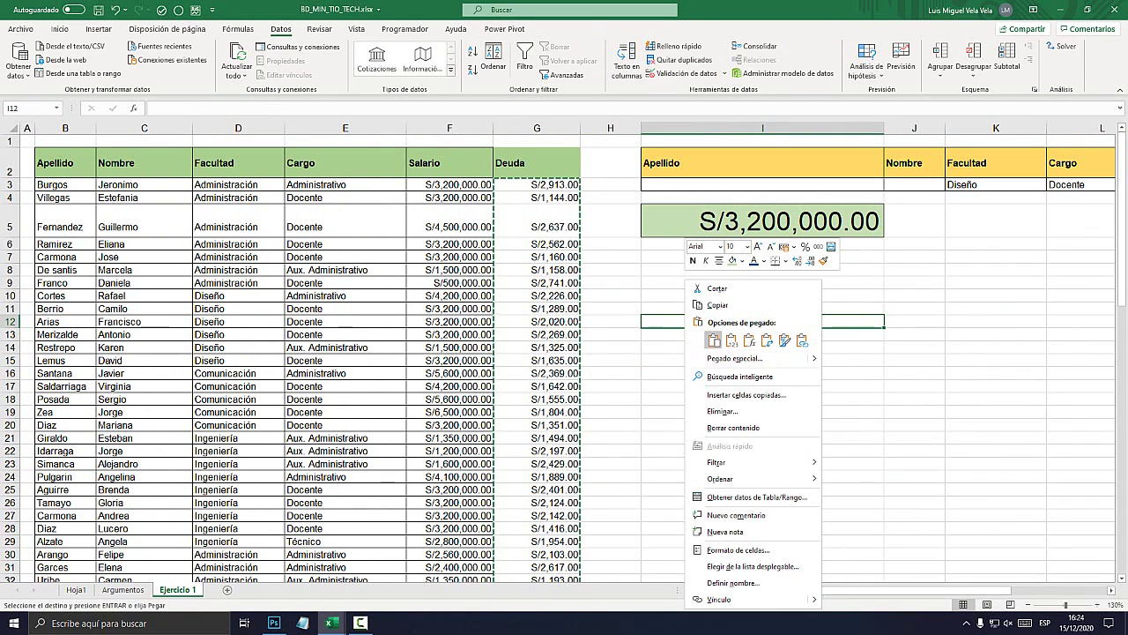
click(713, 340)
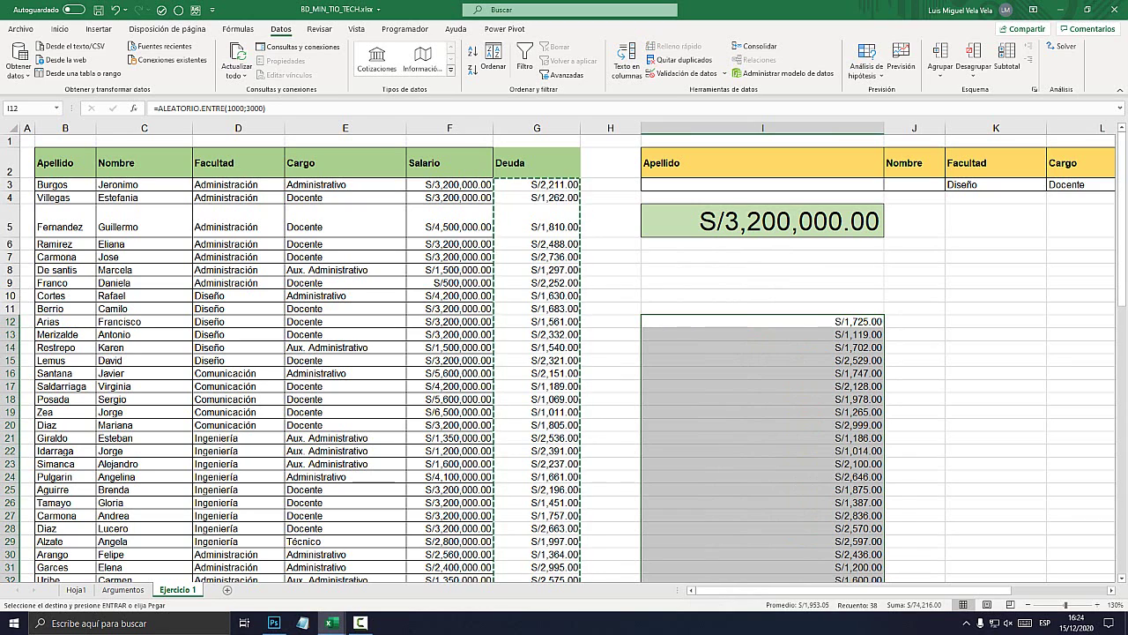
drag(537, 185, 537, 578)
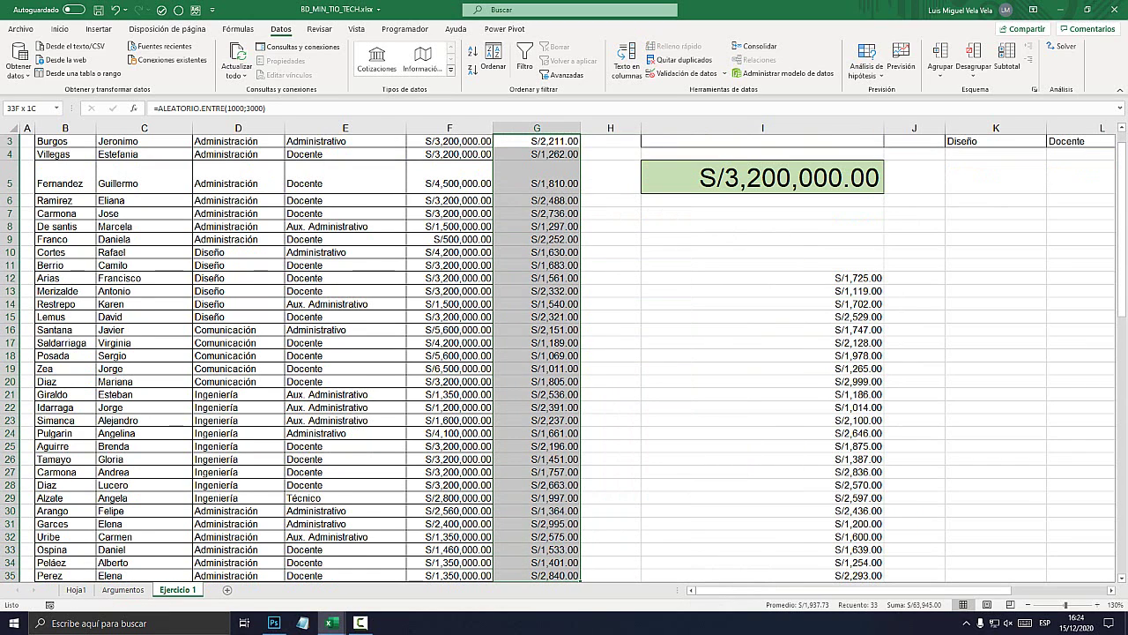
key(Delete)
scroll(565, 352, down, 3)
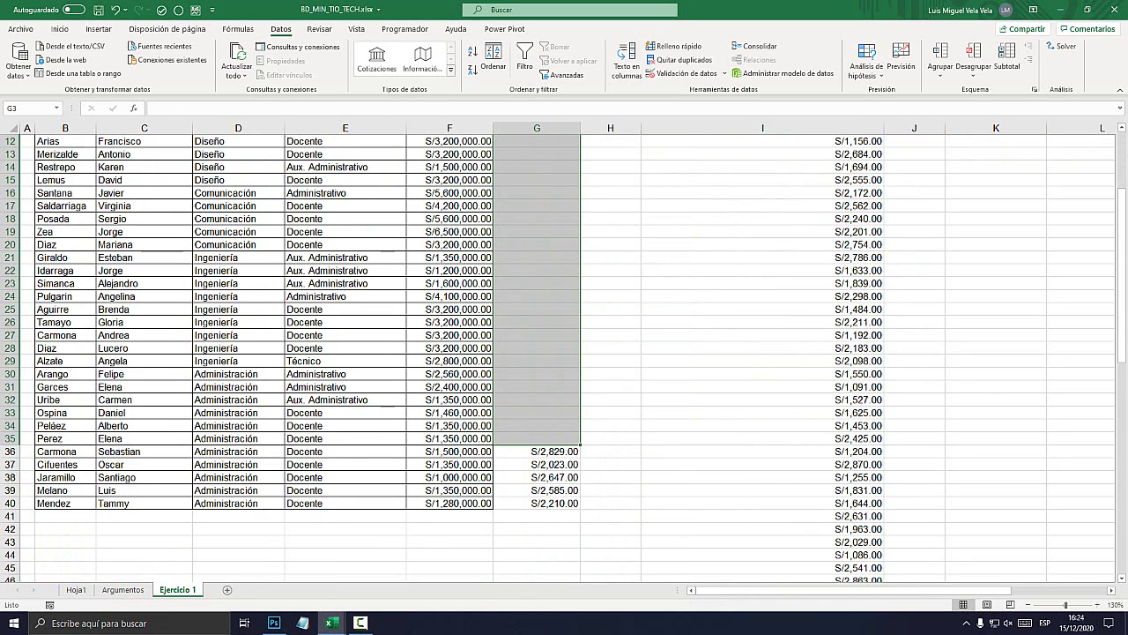
key(ctrl+v)
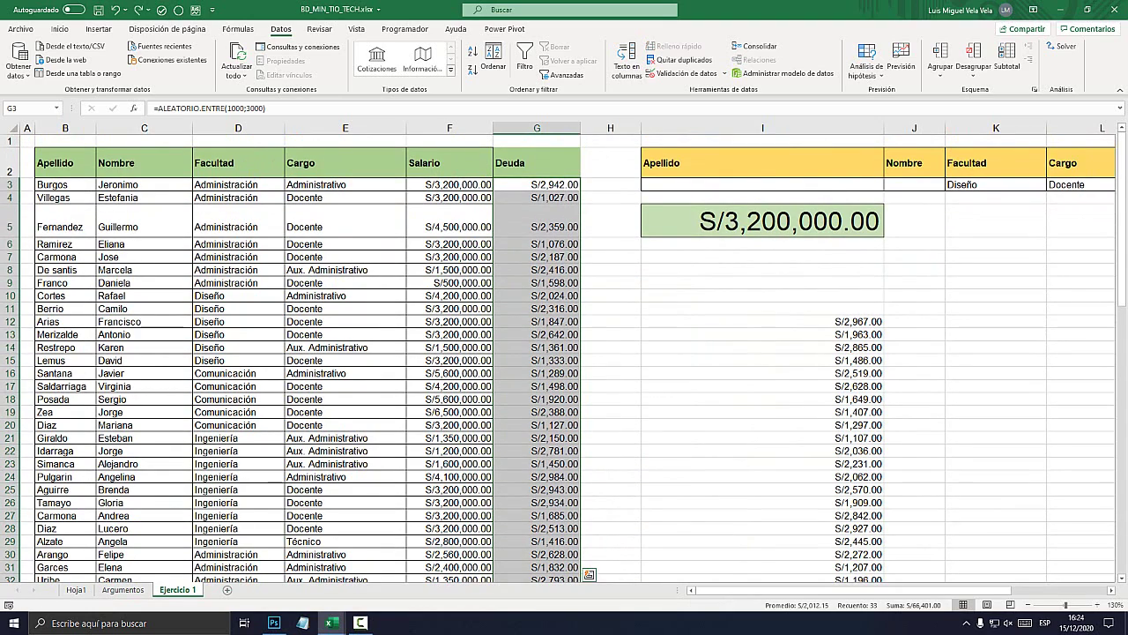
key(ctrl+c)
drag(763, 321, 762, 578)
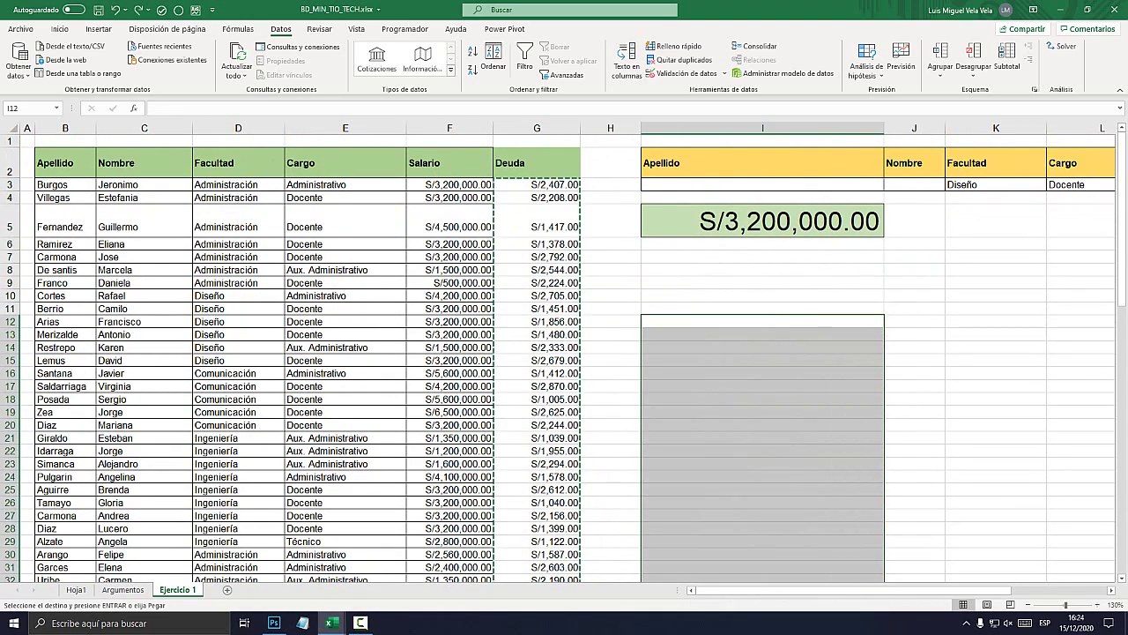
right_click(567, 216)
key(Escape)
- Copy the Deuda values G3:G40 and bring up paste choices at H11
mouse_move(537, 184)
mouse_down()
mouse_move(546, 540)
mouse_move(536, 529)
mouse_up()
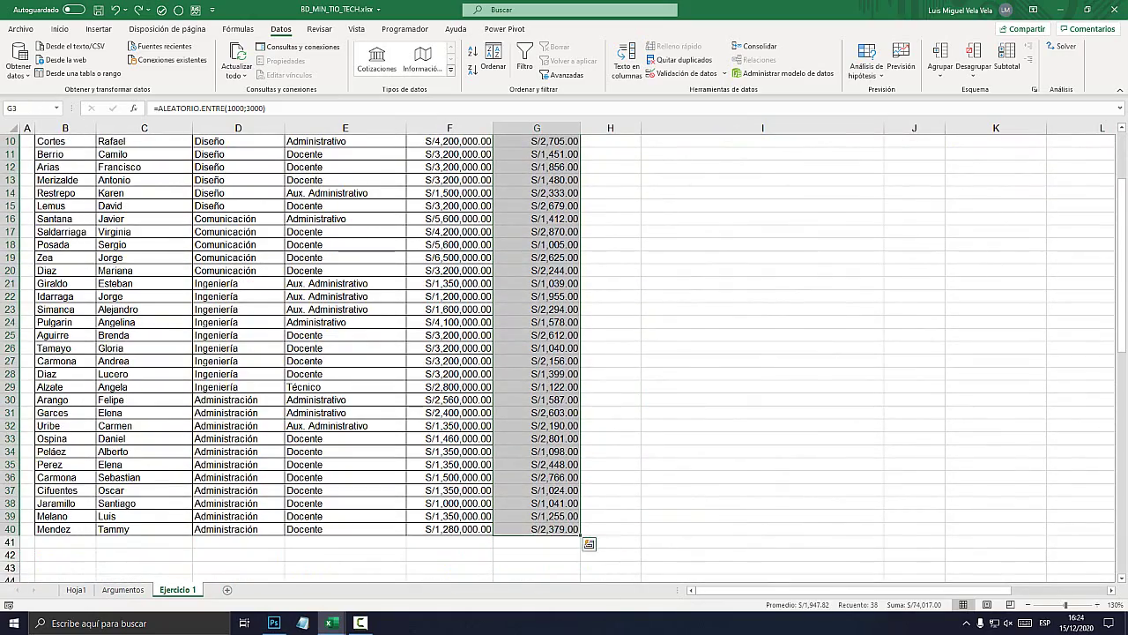
right_click(541, 281)
click(573, 305)
scroll(573, 305, up, 3)
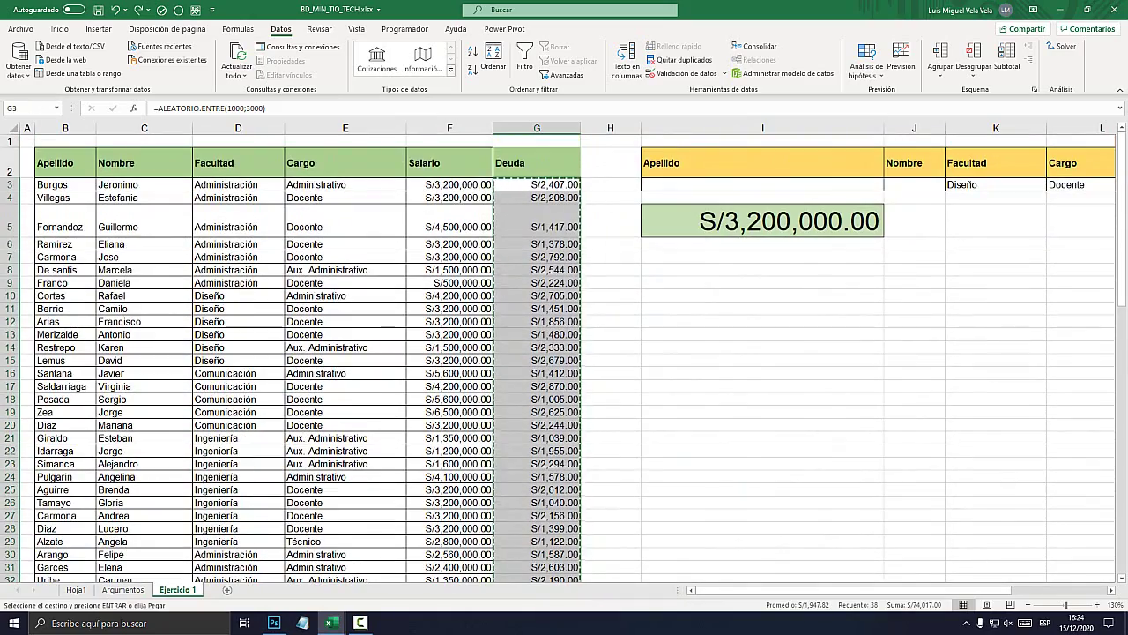
right_click(641, 309)
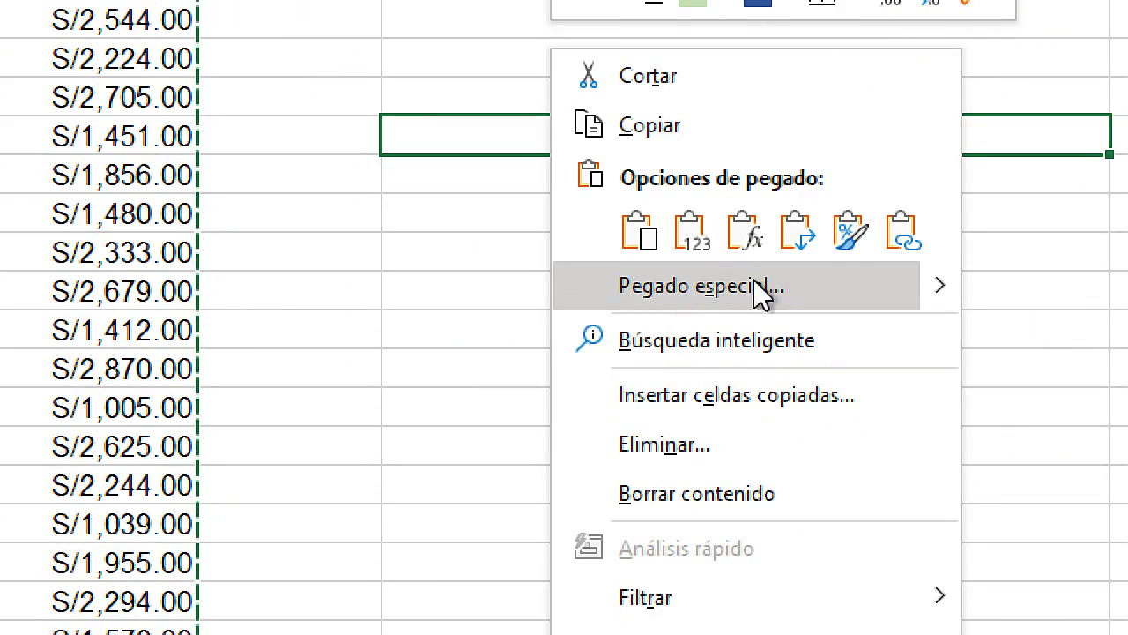
- Paste the debts into column I as plain values and move them into G3:G40
mouse_move(701, 285)
click(878, 514)
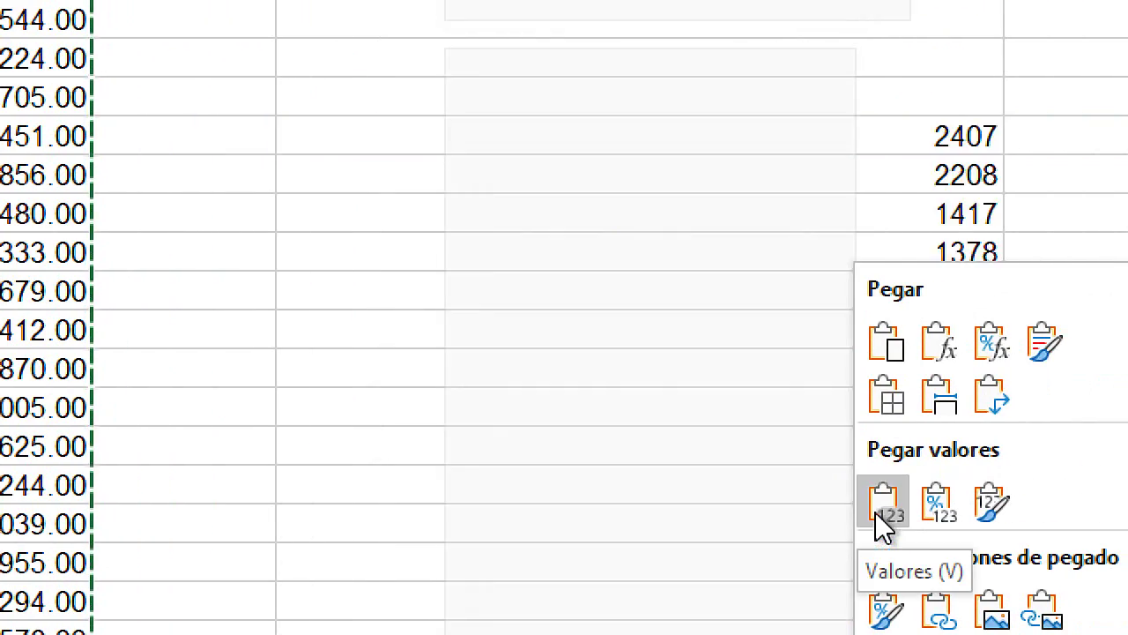
click(876, 512)
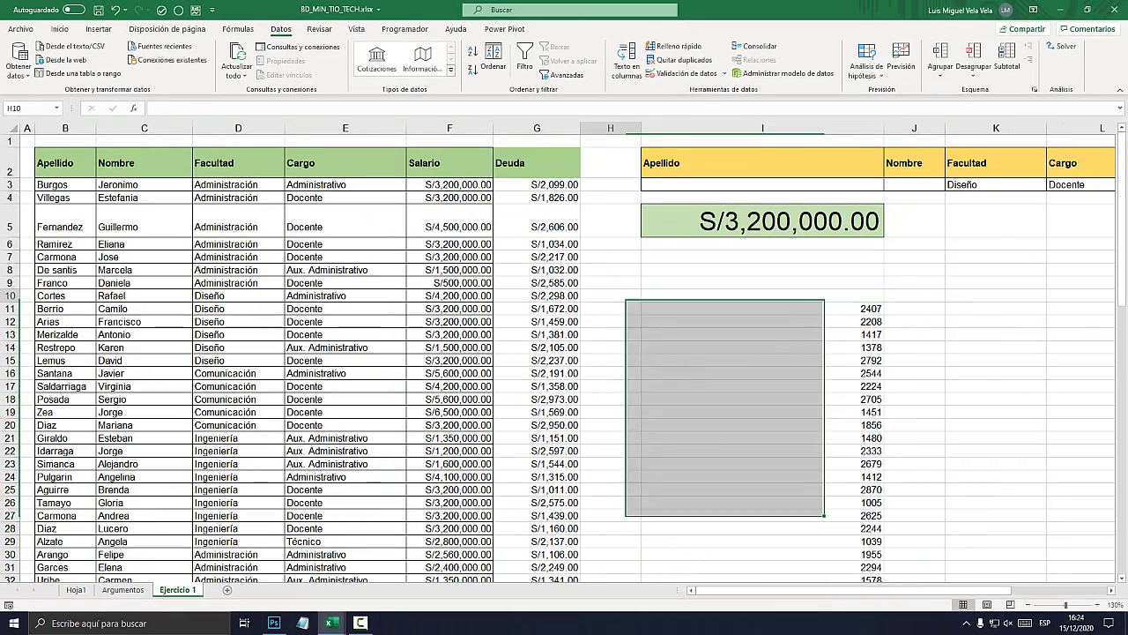
drag(538, 197, 538, 577)
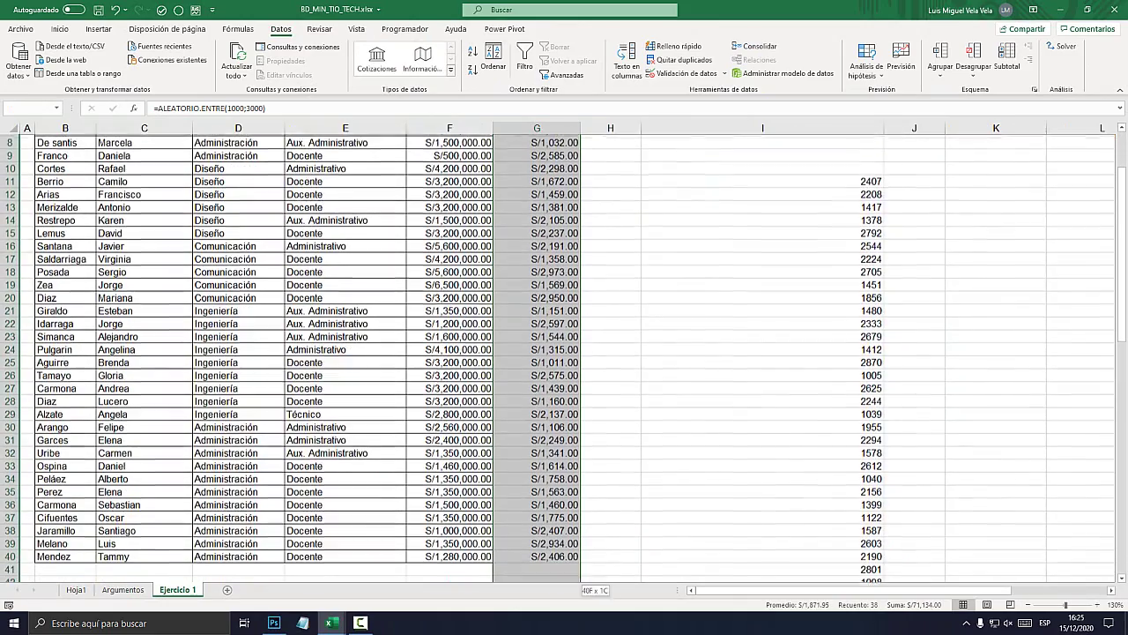
mouse_move(763, 264)
mouse_down()
mouse_move(763, 536)
mouse_move(881, 547)
mouse_move(882, 559)
mouse_up()
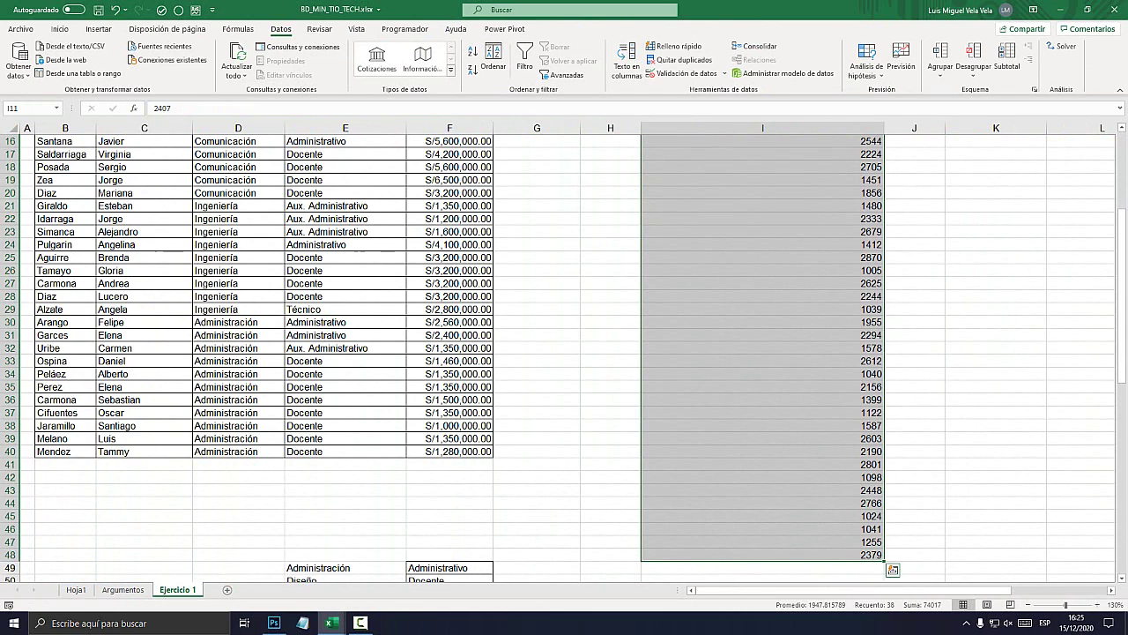
scroll(564, 353, up, 5)
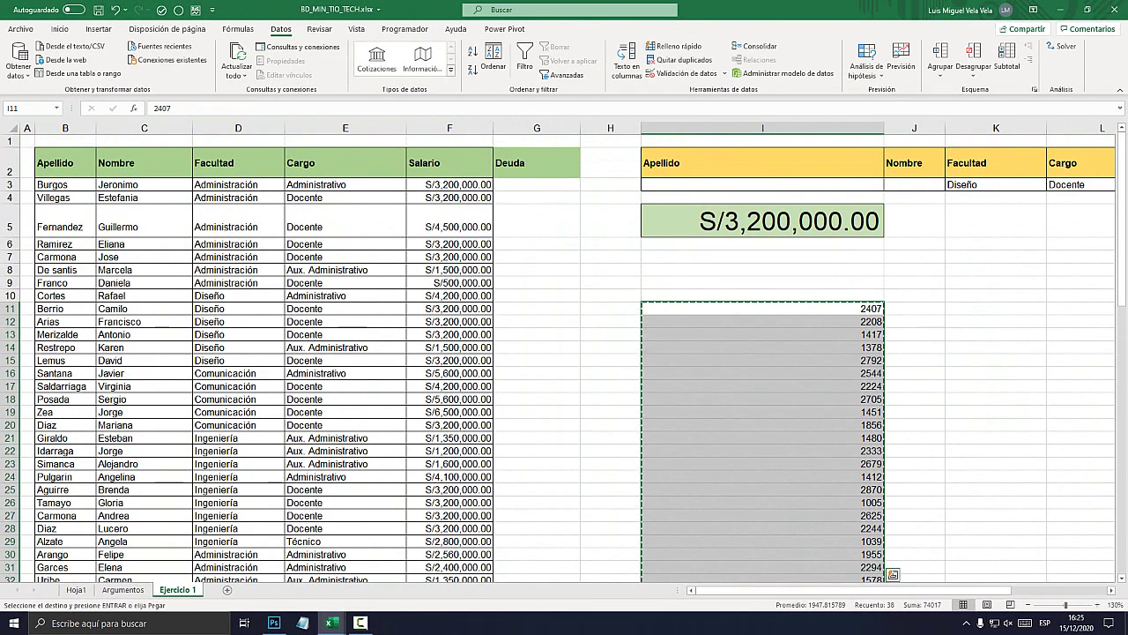
key(ctrl+z)
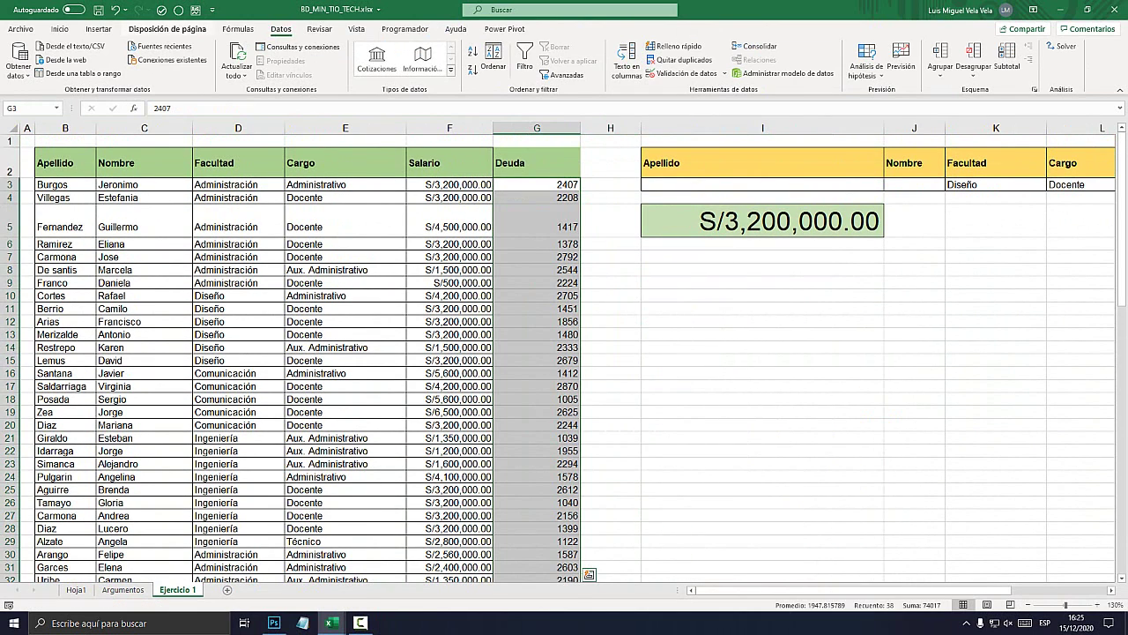
- Format the Deuda amounts as Moneda currency, e.g. S/2,407.00
click(59, 28)
click(525, 51)
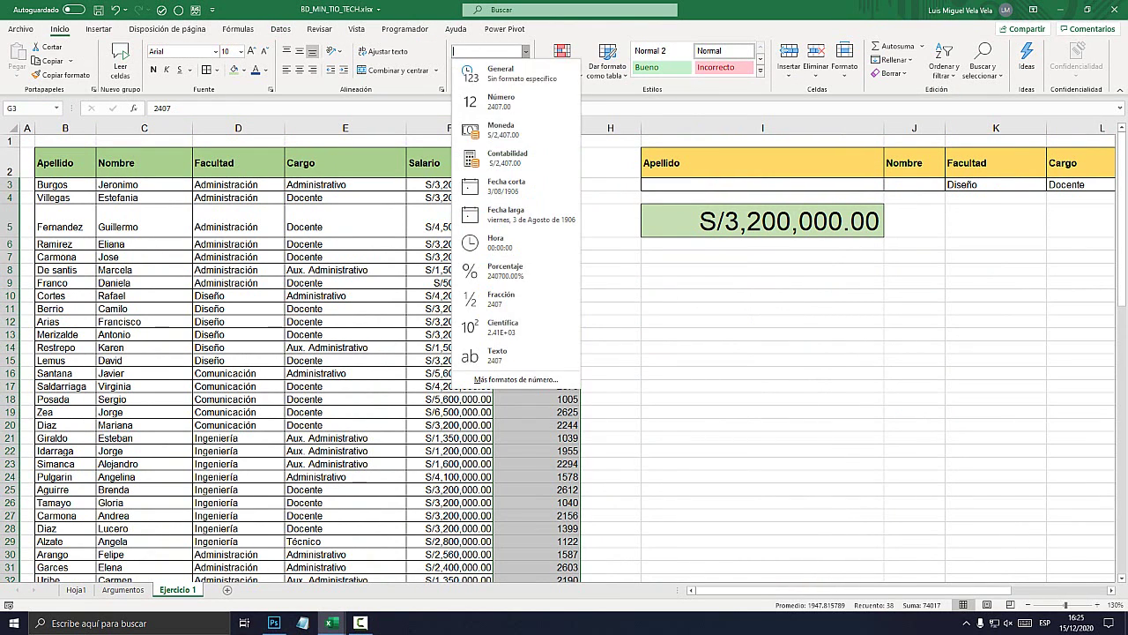
click(493, 127)
click(763, 398)
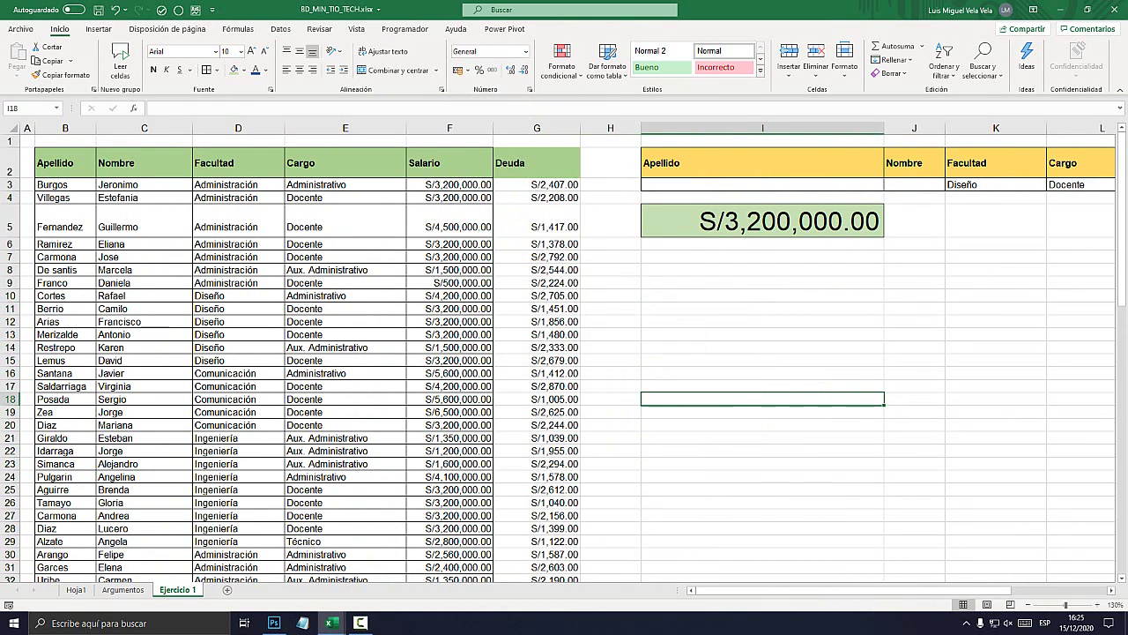
- Give cell I1 a dark gold fill
click(449, 163)
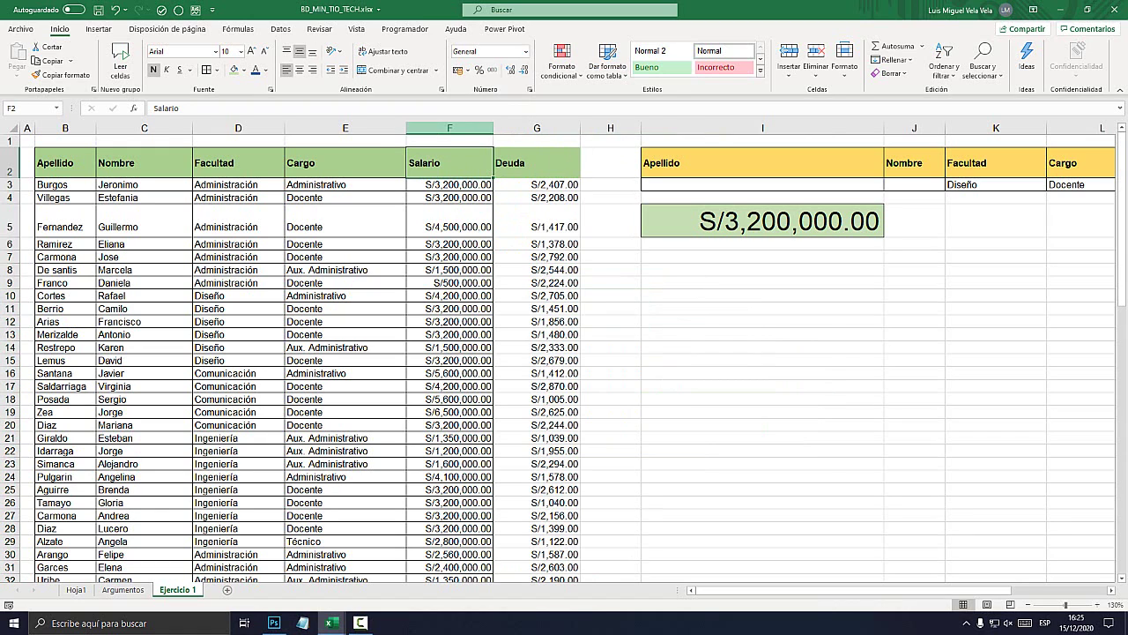
click(450, 128)
click(537, 163)
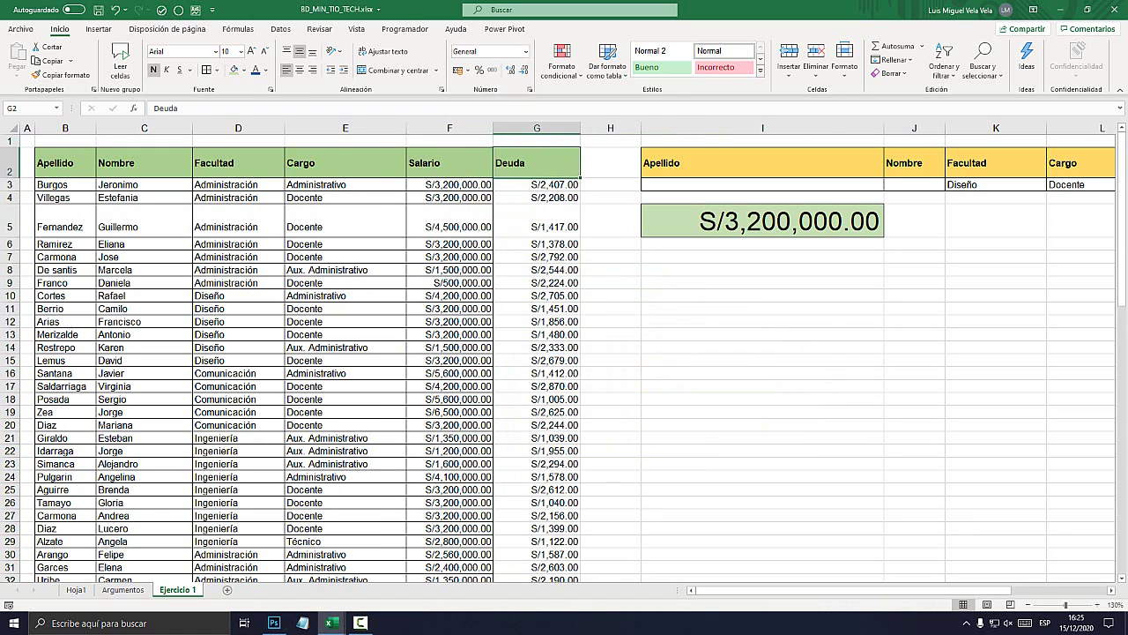
click(763, 141)
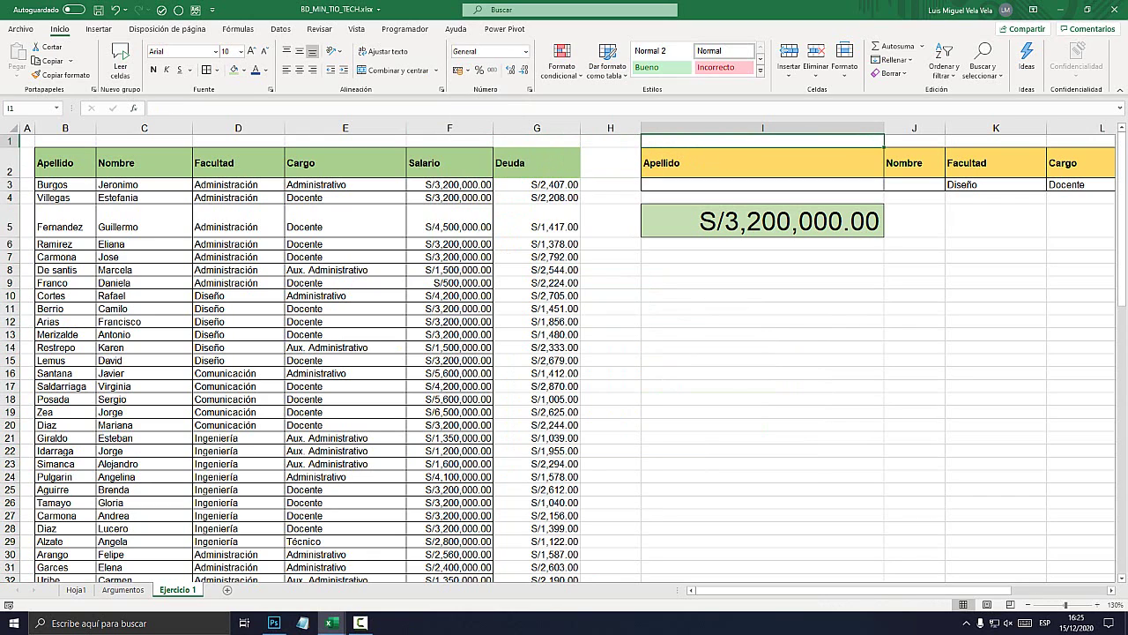
click(244, 70)
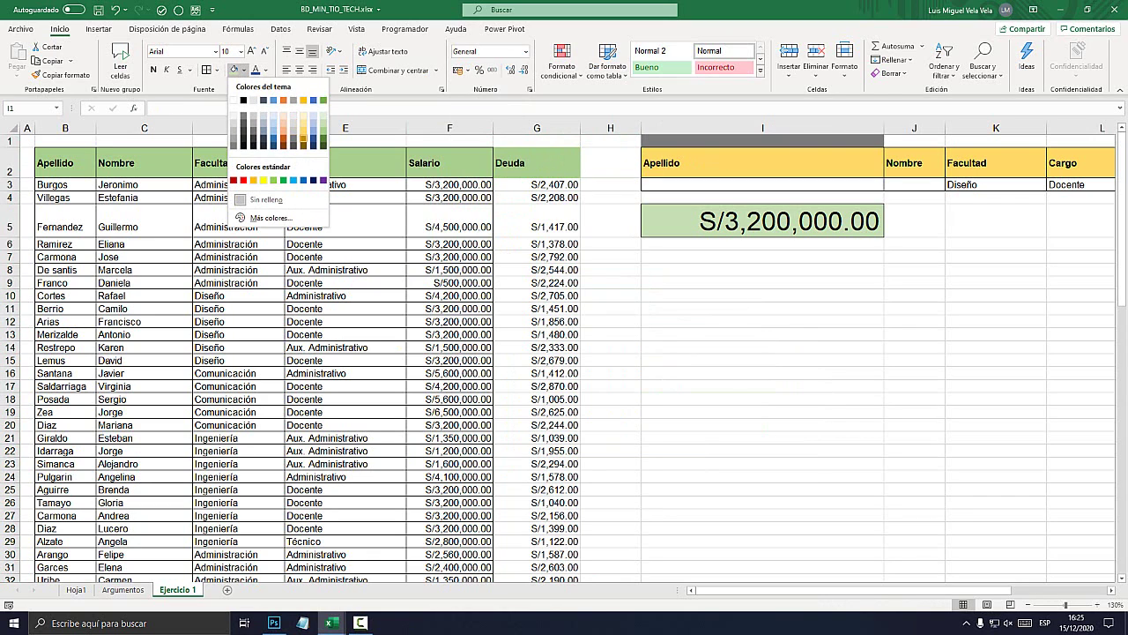
click(304, 131)
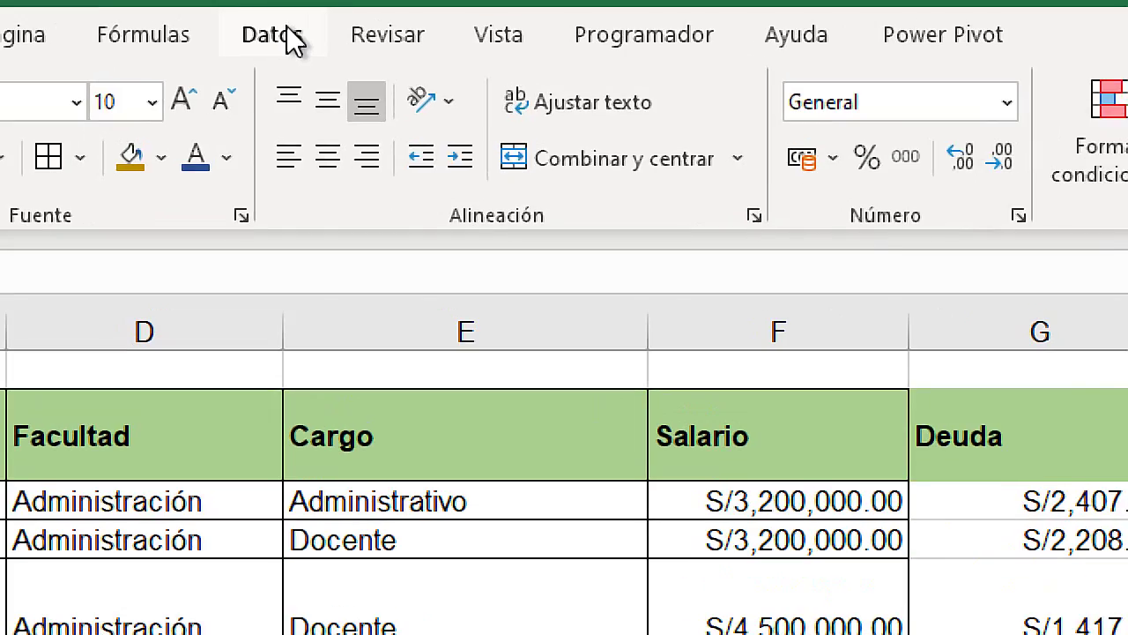
- Add List validation to I1 with source =$F$2:$G$2, offering Salario and Deuda
click(286, 26)
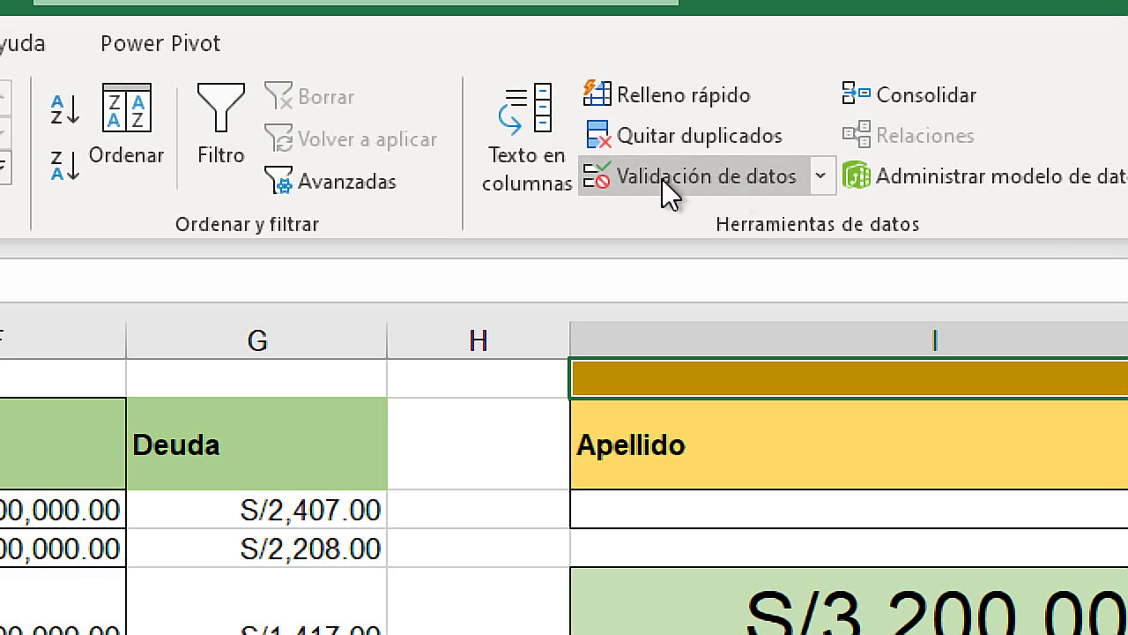
click(705, 178)
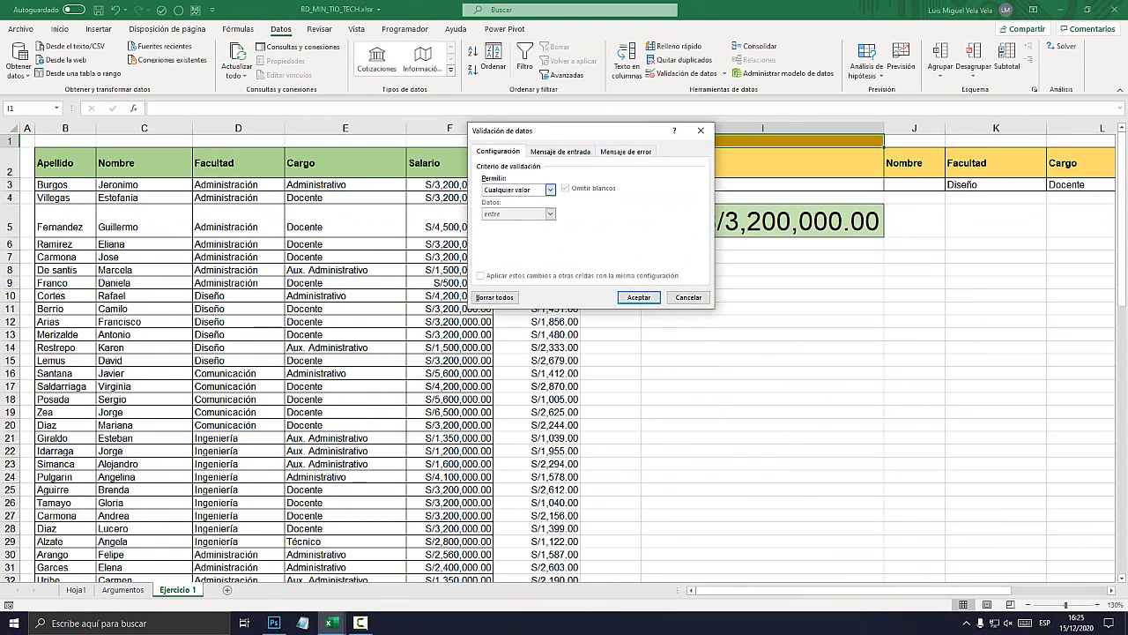
click(529, 191)
click(503, 230)
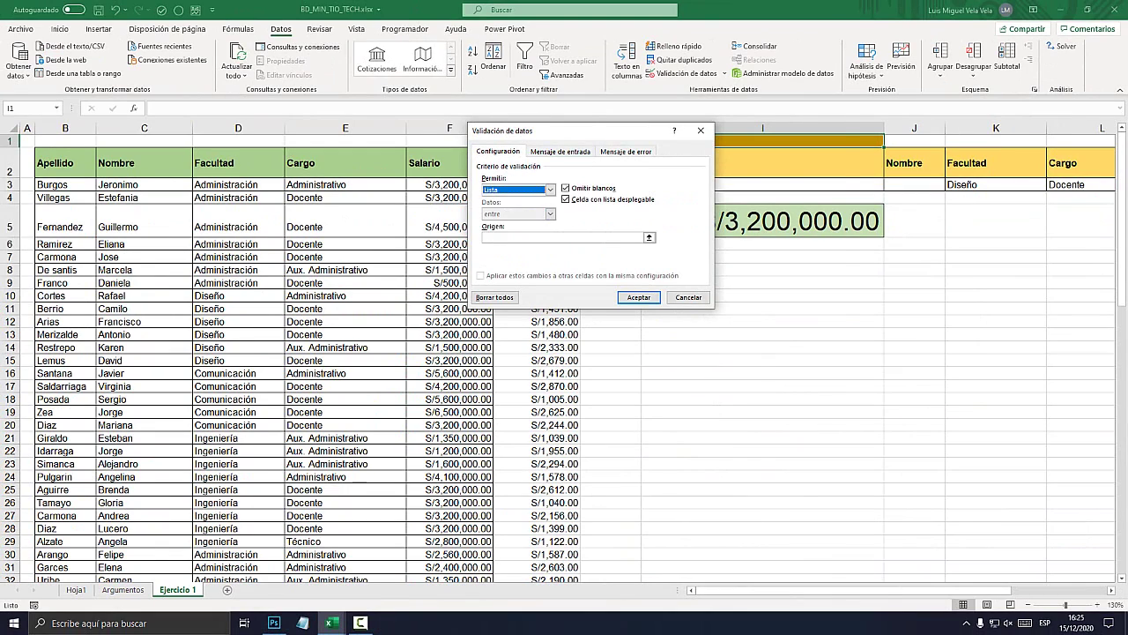
drag(528, 130, 656, 133)
click(687, 240)
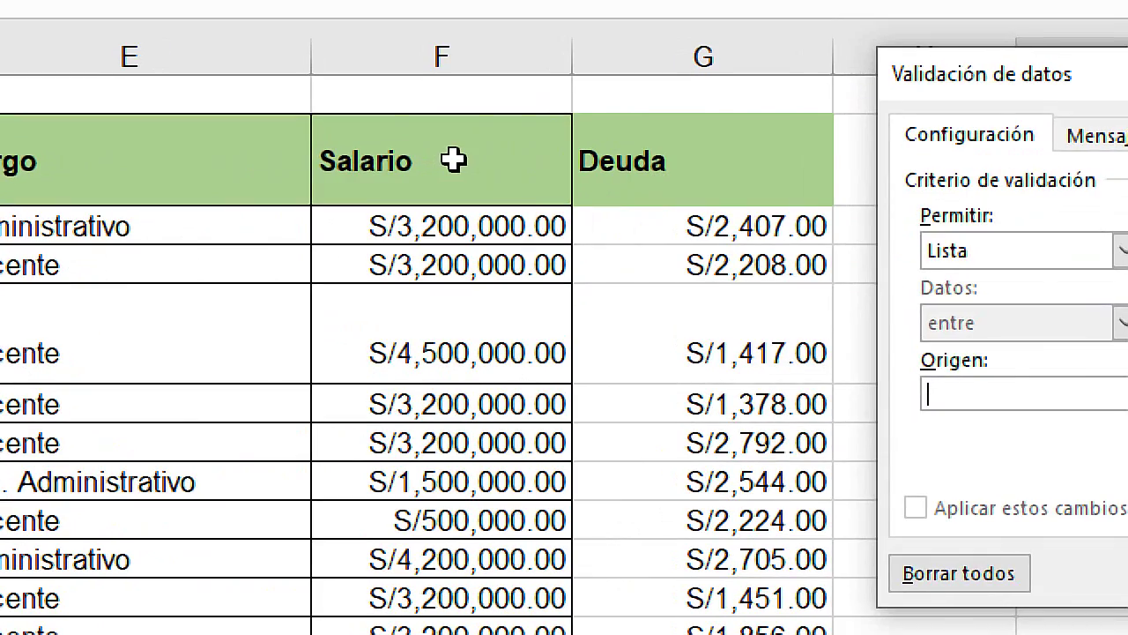
drag(453, 163, 522, 165)
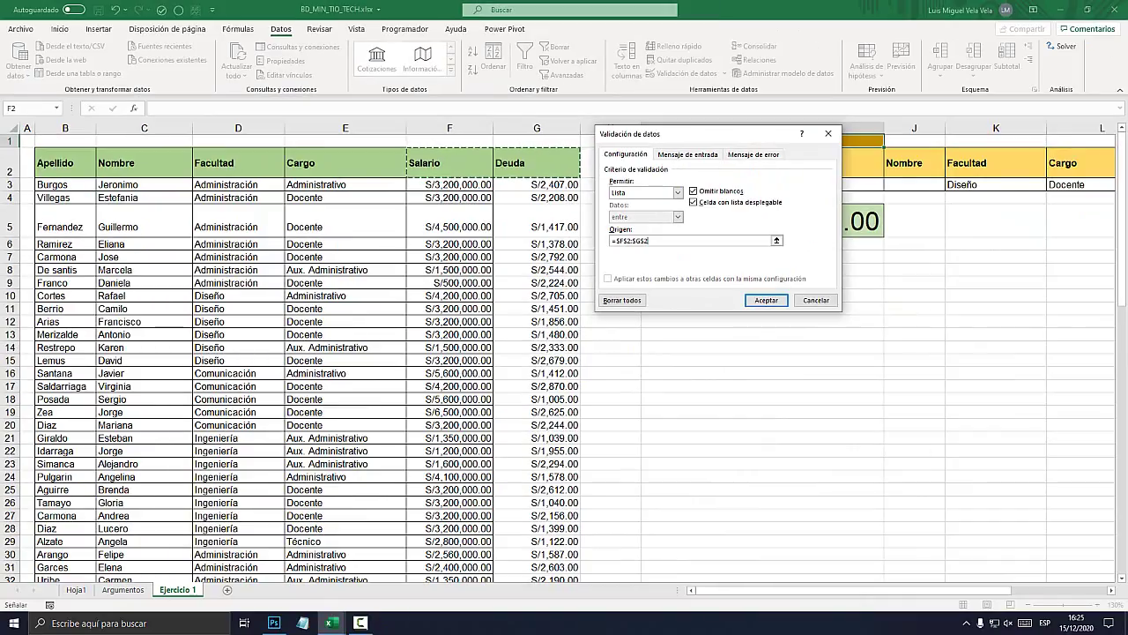
click(766, 300)
click(766, 308)
- Test the I1 dropdown by choosing Deuda, then Salario
click(762, 140)
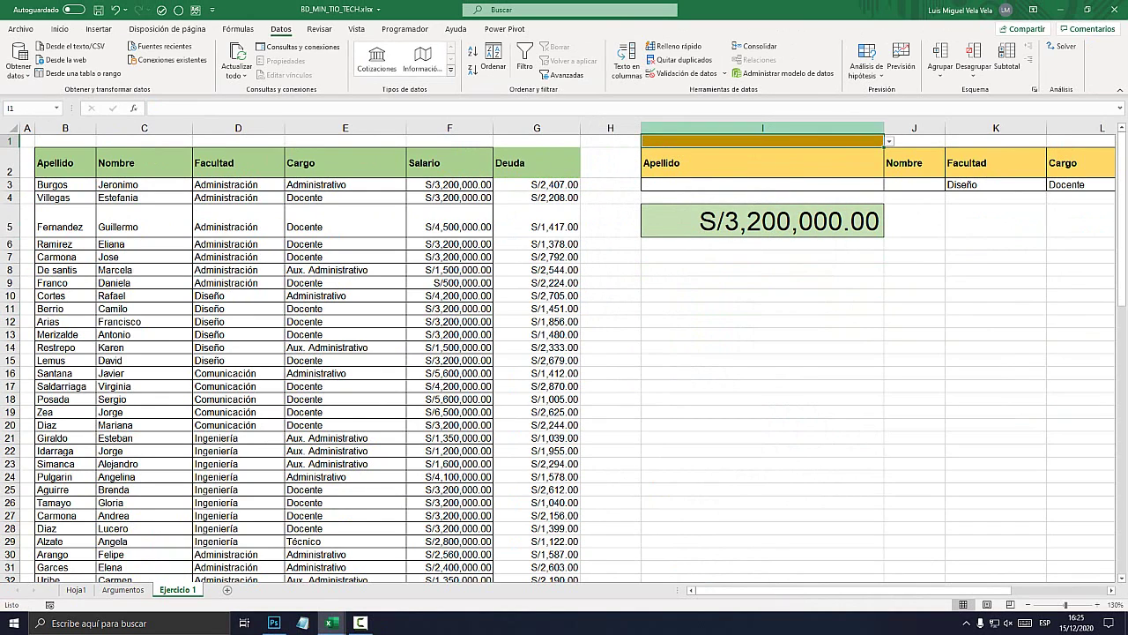
click(889, 141)
click(653, 163)
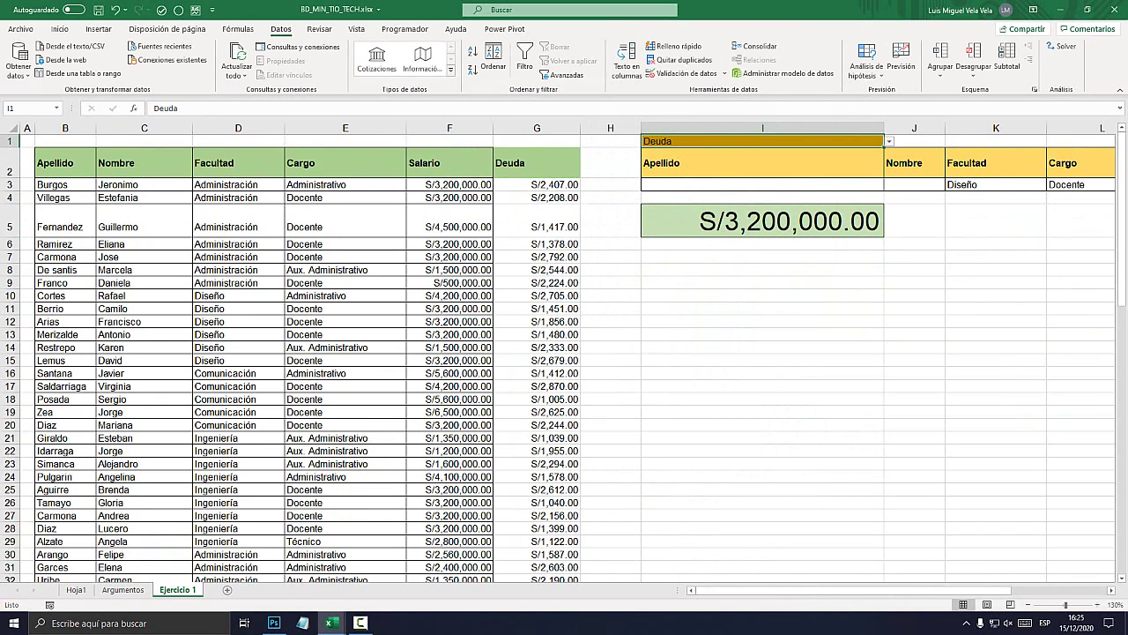
click(889, 141)
click(661, 148)
- Change I5's BDMIN field from F2 to I1, then switch I1 to Deuda
click(762, 221)
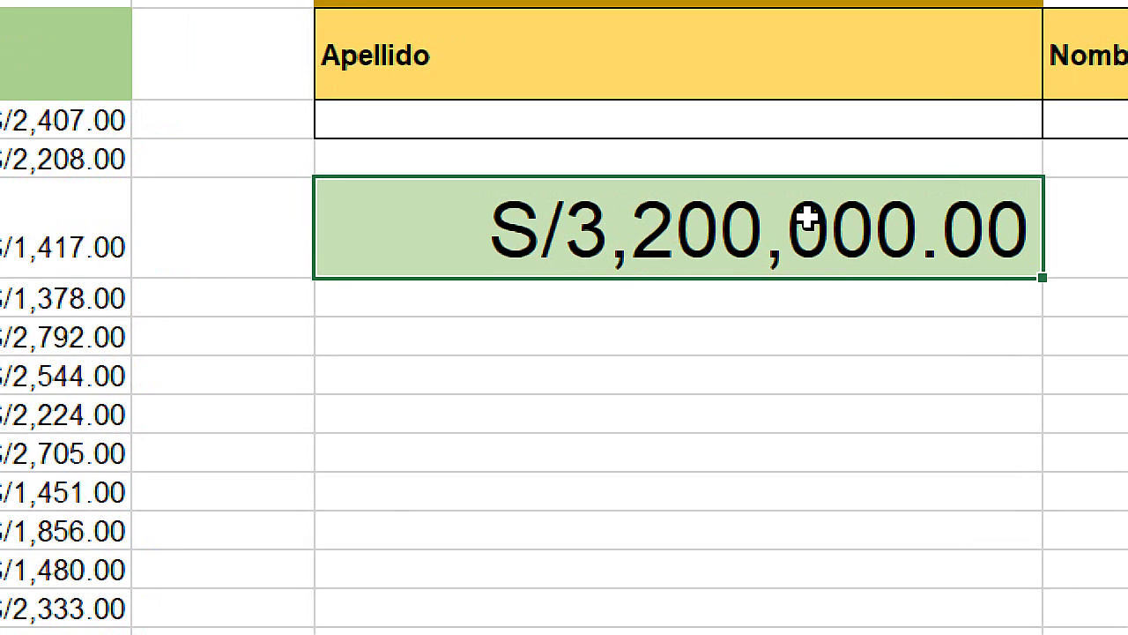
double_click(806, 220)
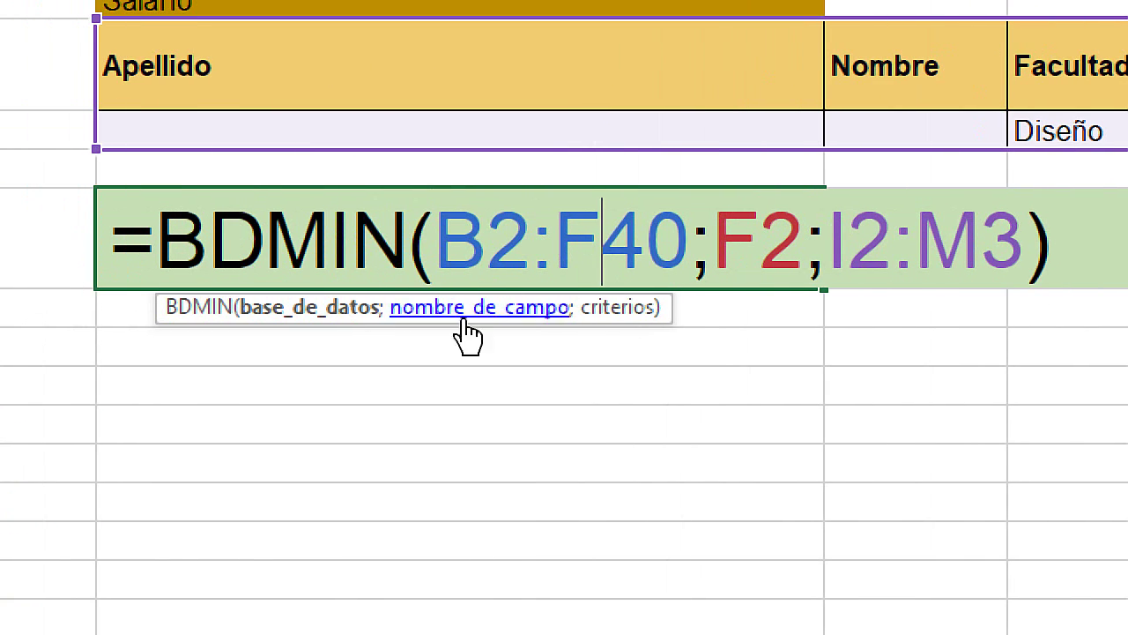
click(710, 252)
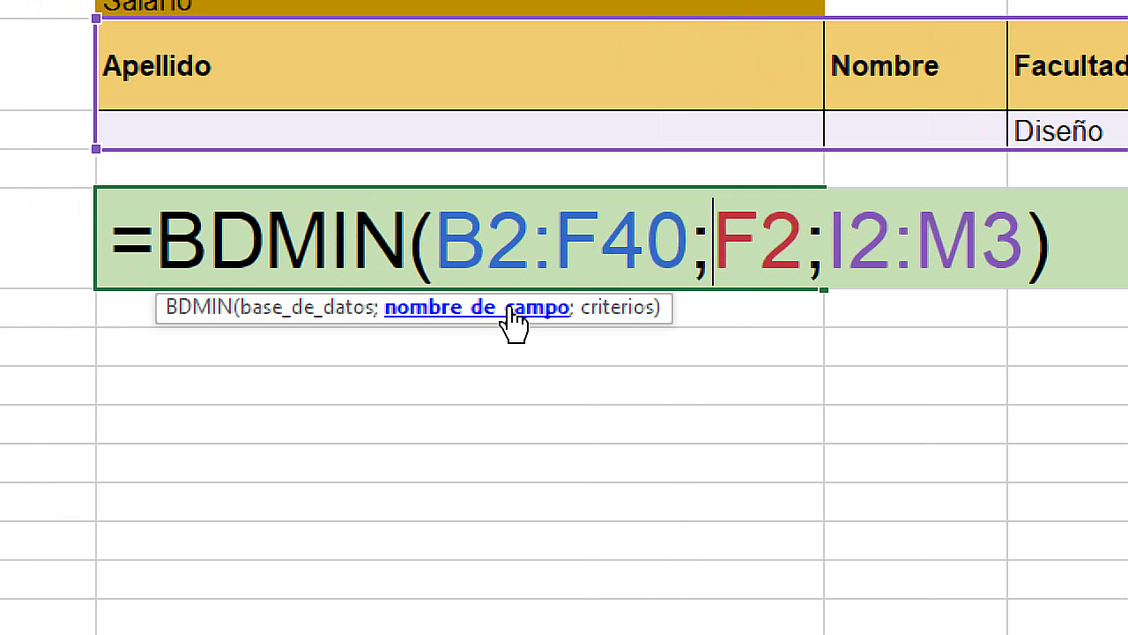
drag(802, 243, 716, 251)
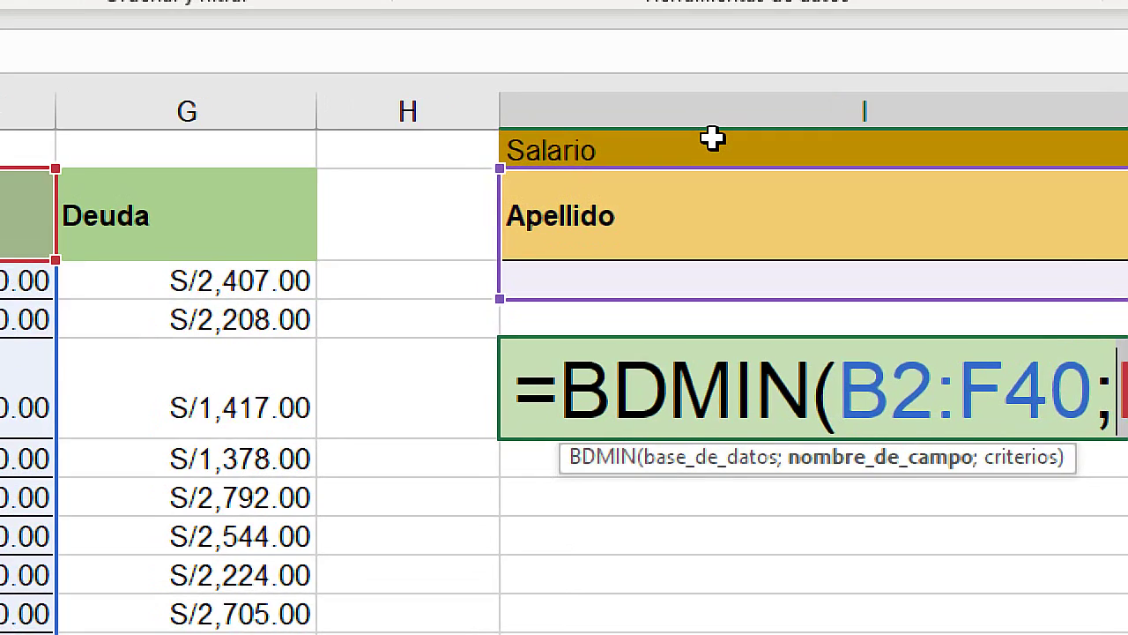
click(713, 138)
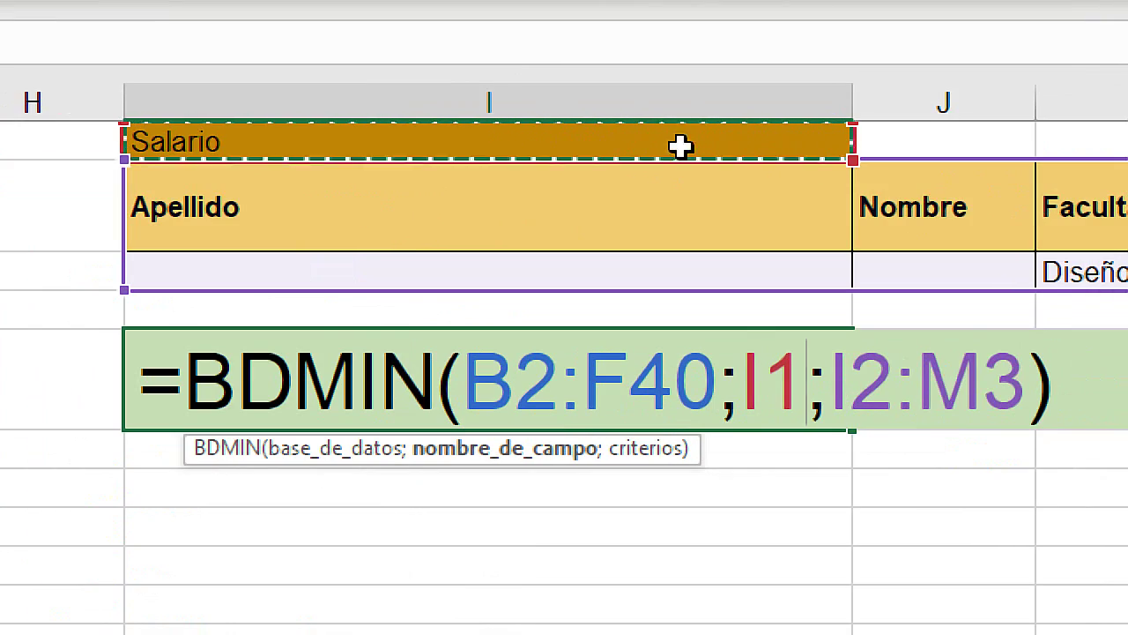
key(Return)
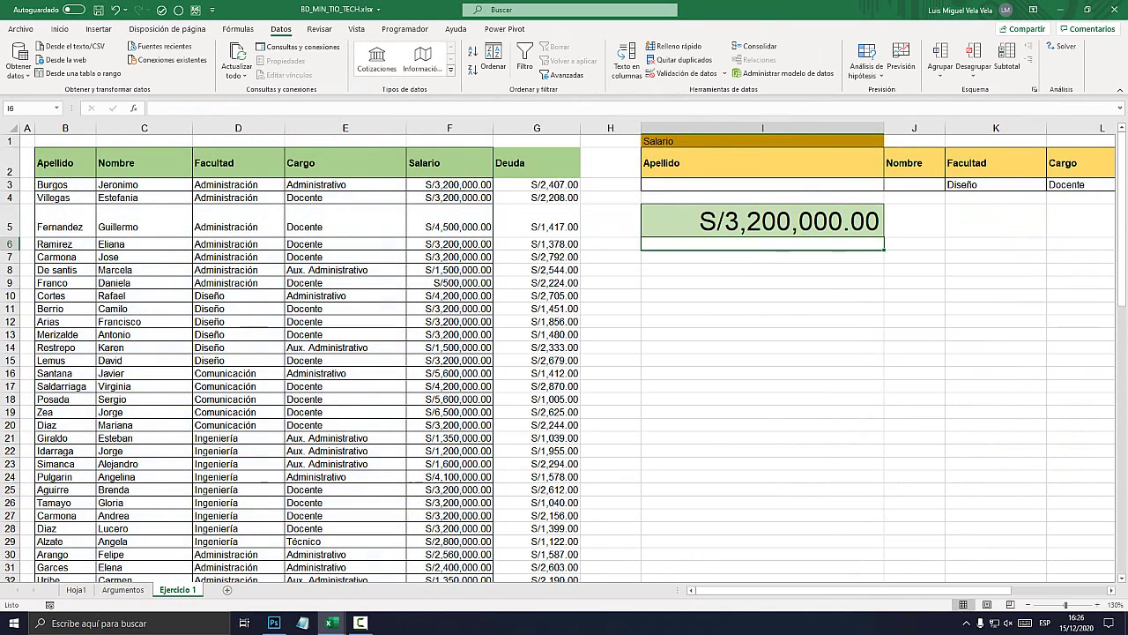
click(762, 141)
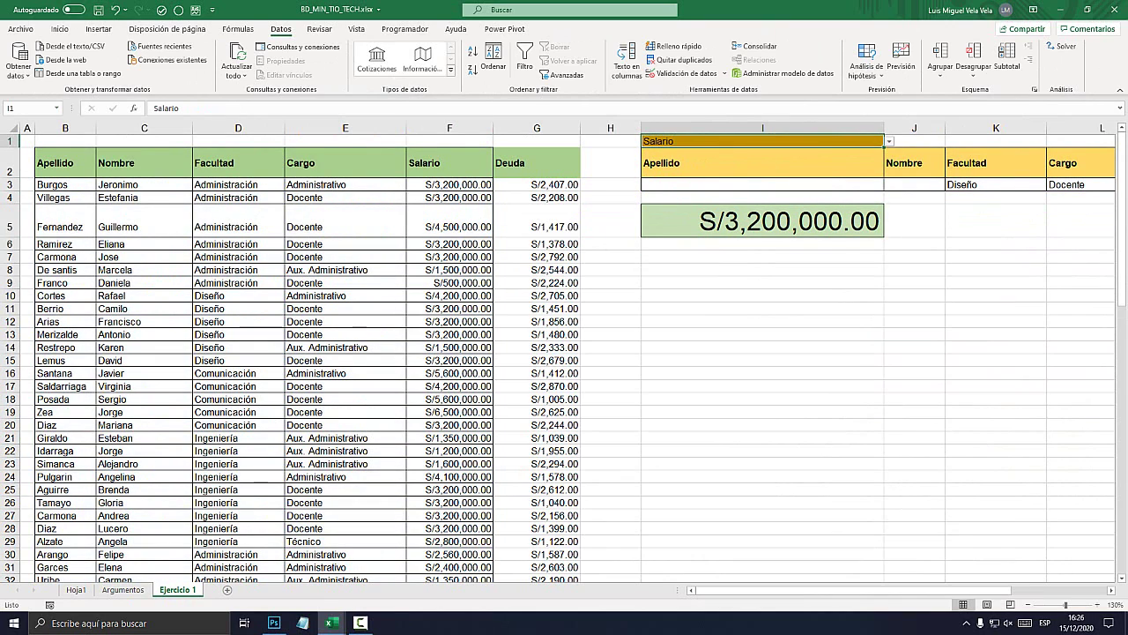
click(889, 141)
click(670, 163)
click(762, 221)
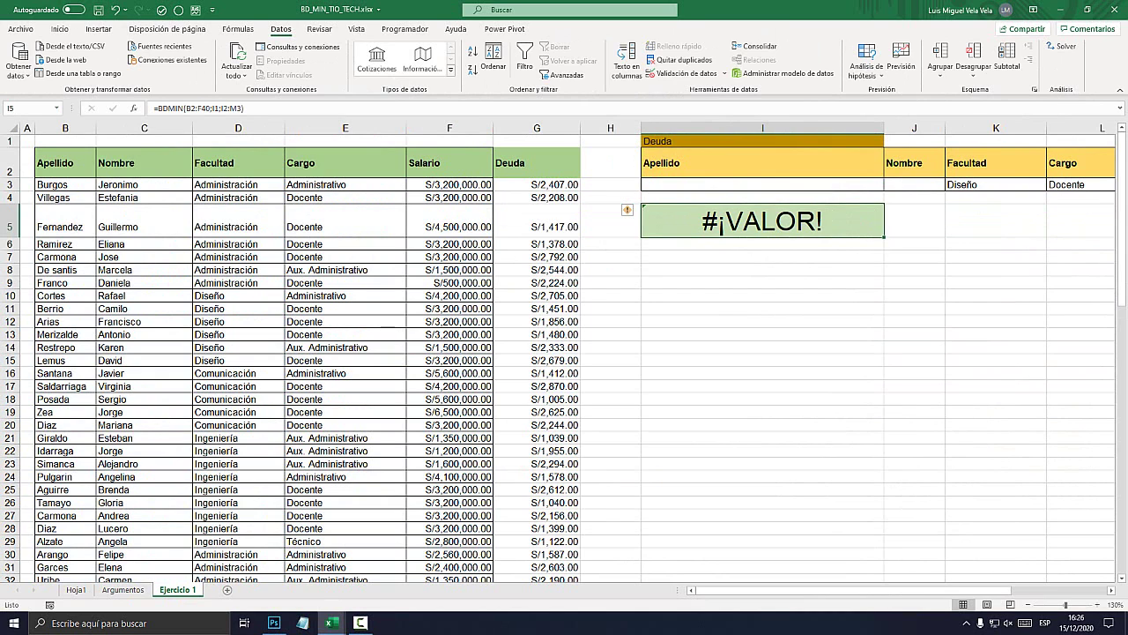
- Clear the erroring formula in I5 and start a fresh =BDMIN( entry
double_click(726, 221)
click(787, 221)
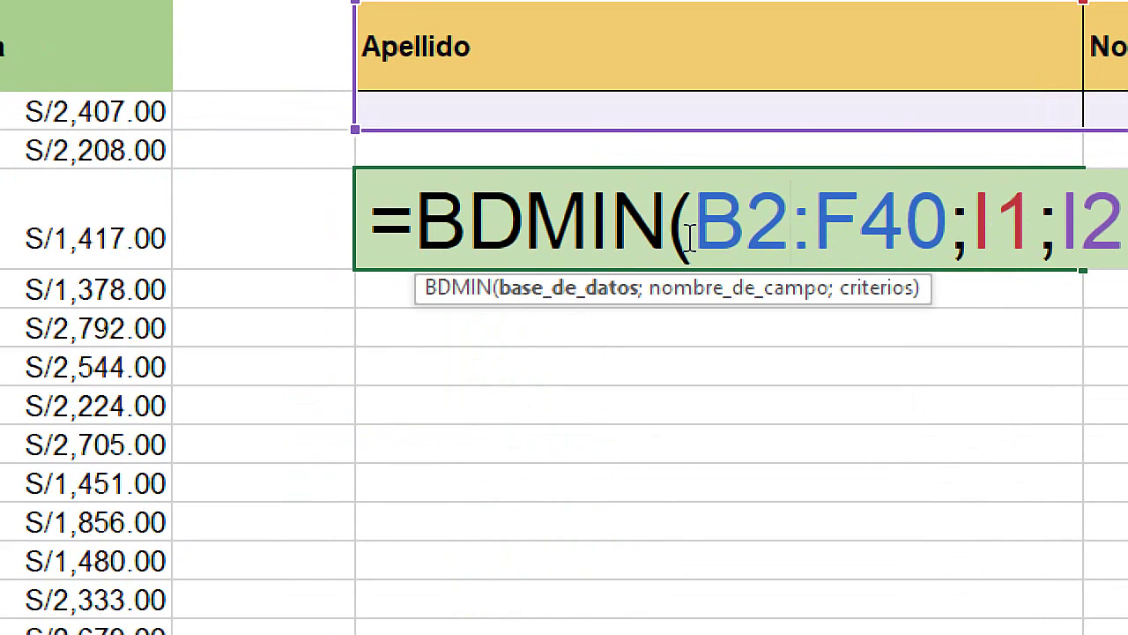
drag(751, 222, 825, 221)
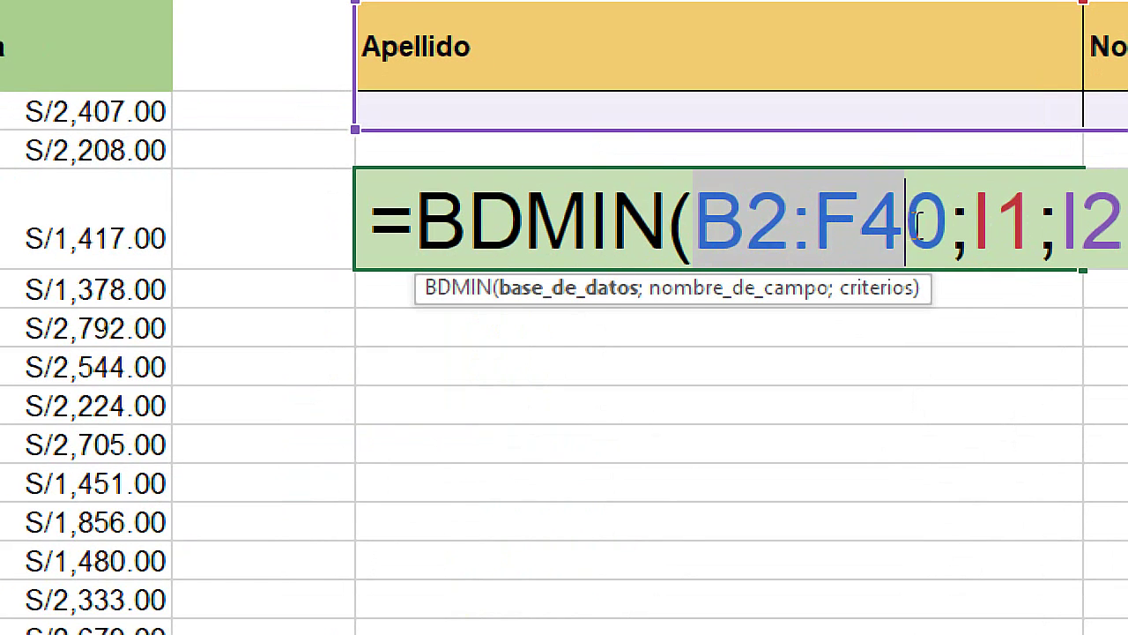
key(Escape)
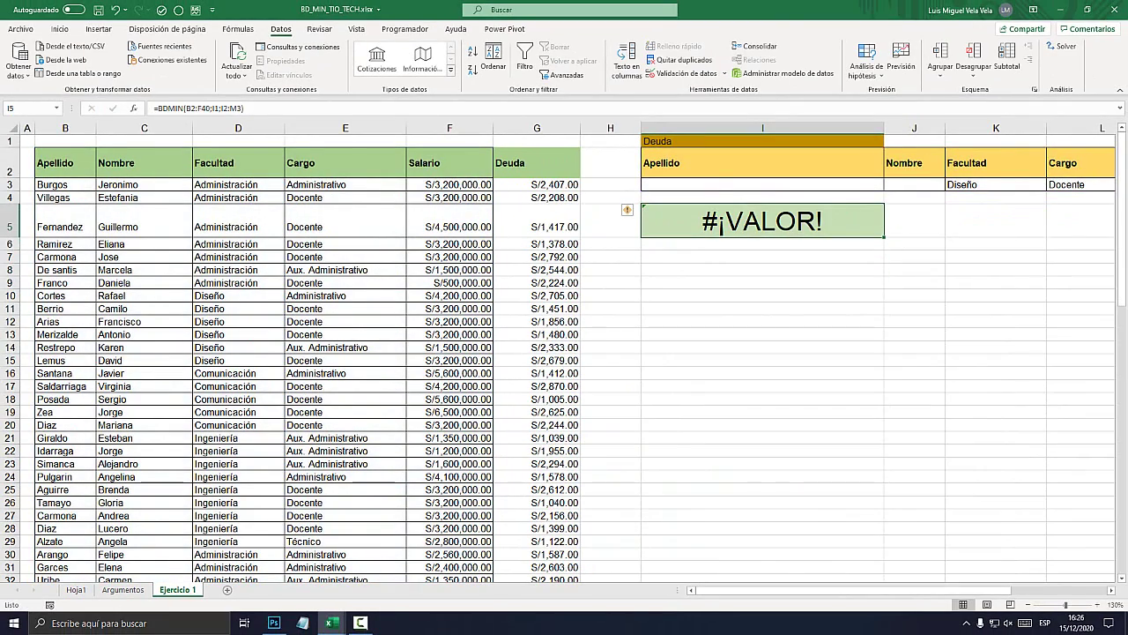
key(Delete)
text(=)
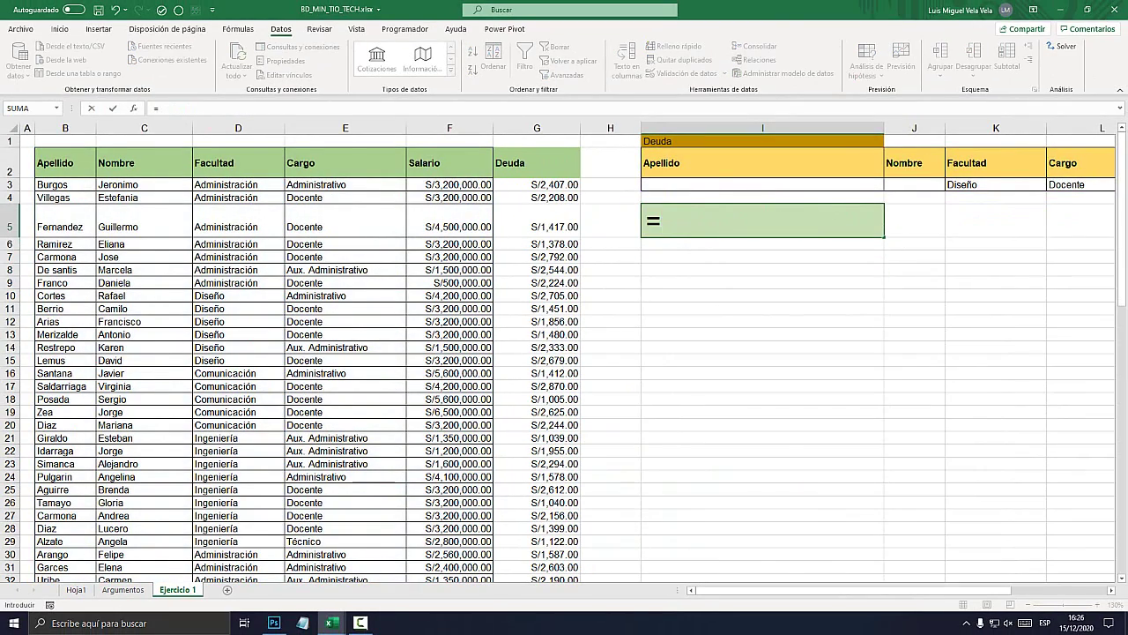
text(bdmi)
key(Tab)
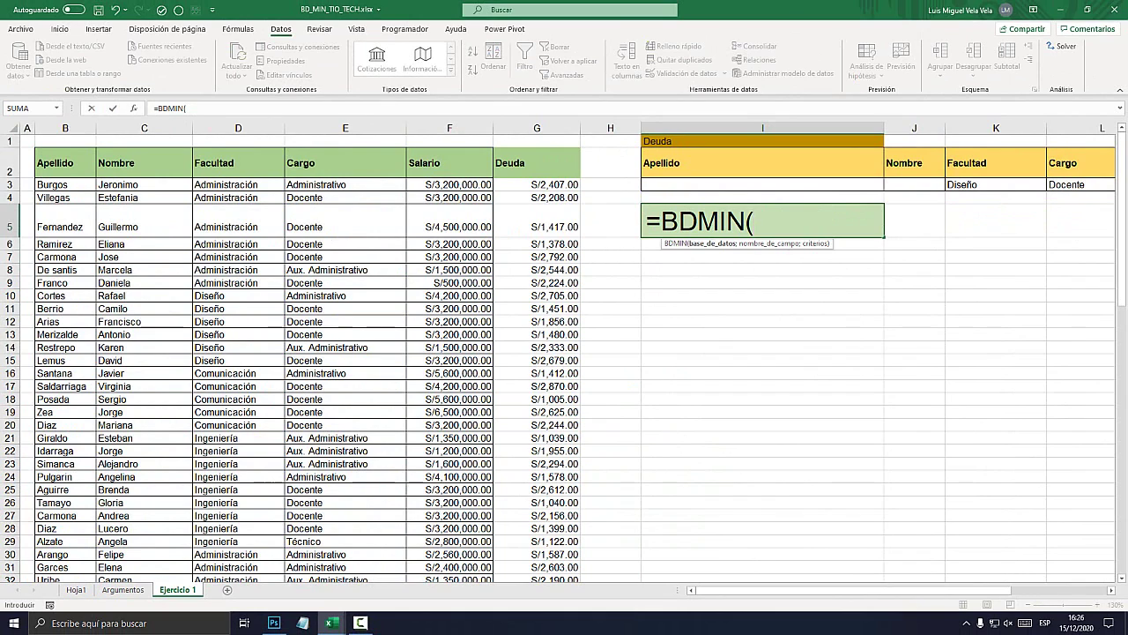
key(Escape)
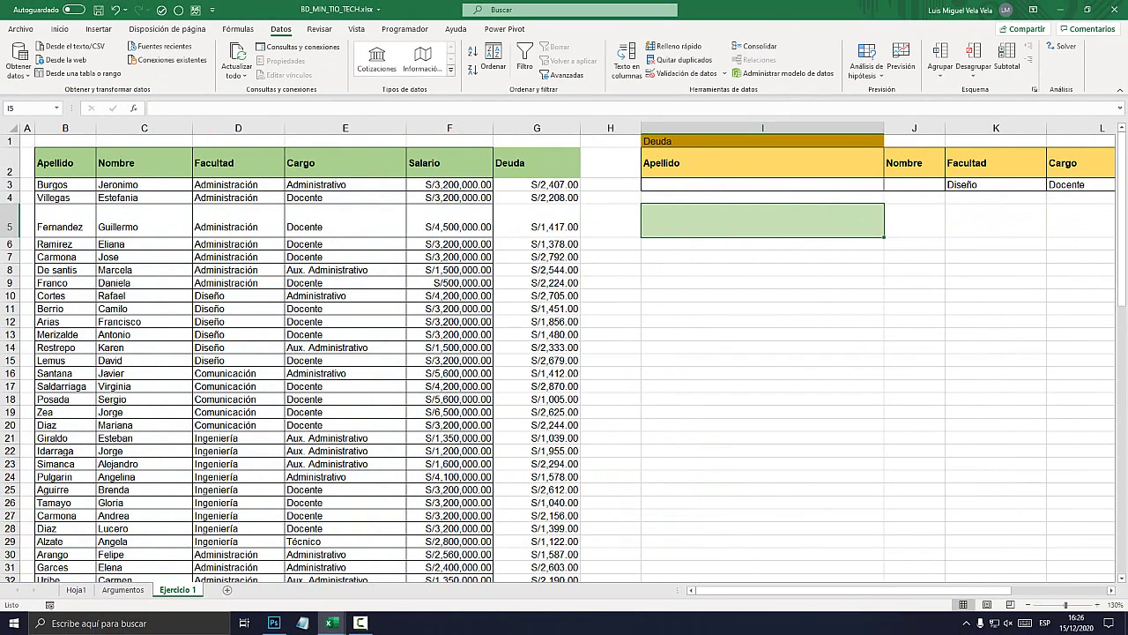
text(=bdmin)
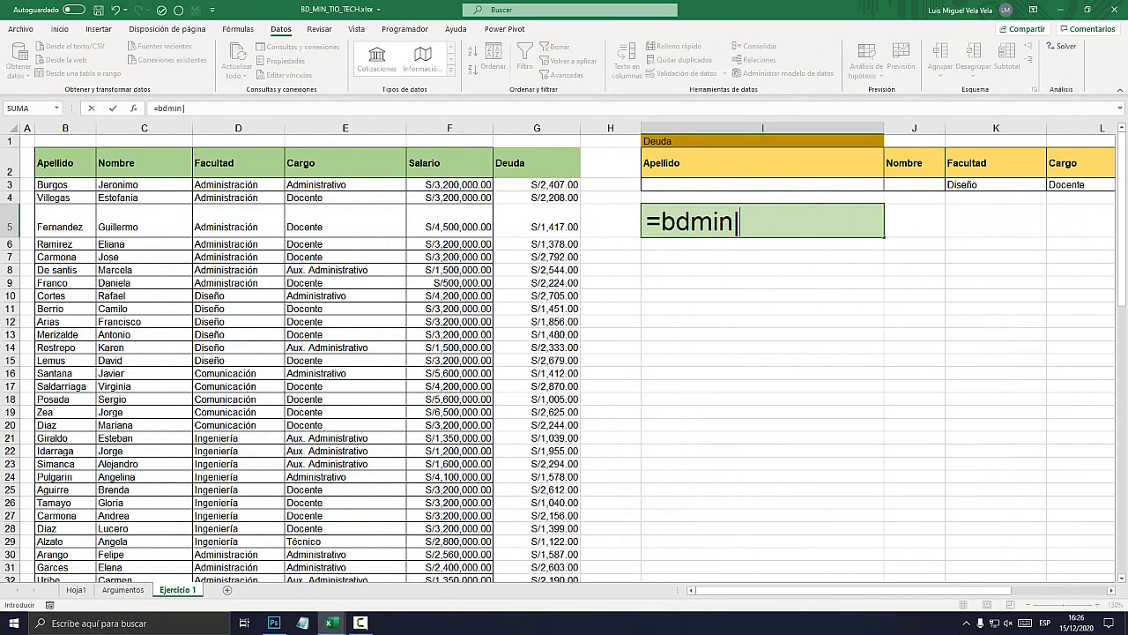
key(Tab)
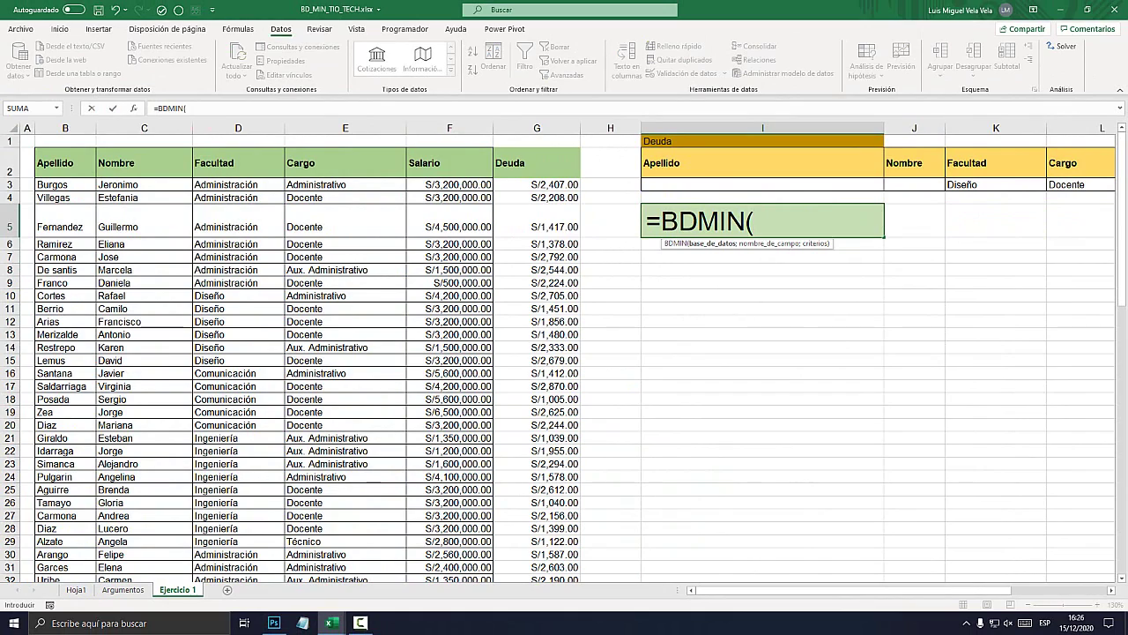
- Complete =BDMIN(B2:G40;I1;I2:M3) in I5, returning S/1,451.00
drag(53, 162, 564, 385)
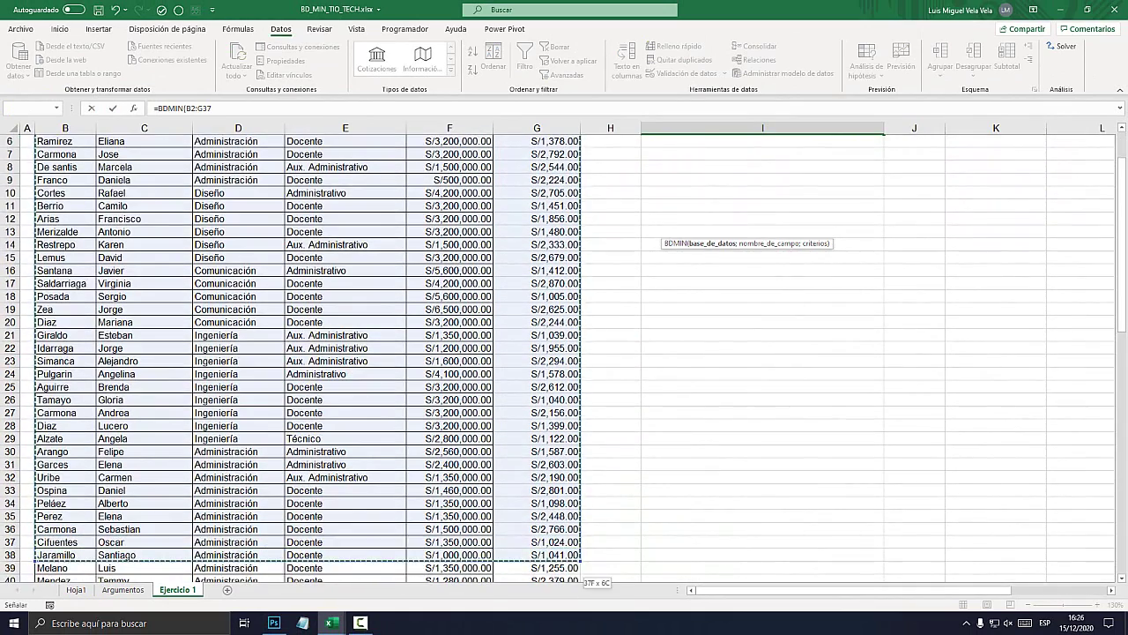
mouse_move(582, 432)
mouse_down()
mouse_move(582, 582)
mouse_move(564, 530)
mouse_up()
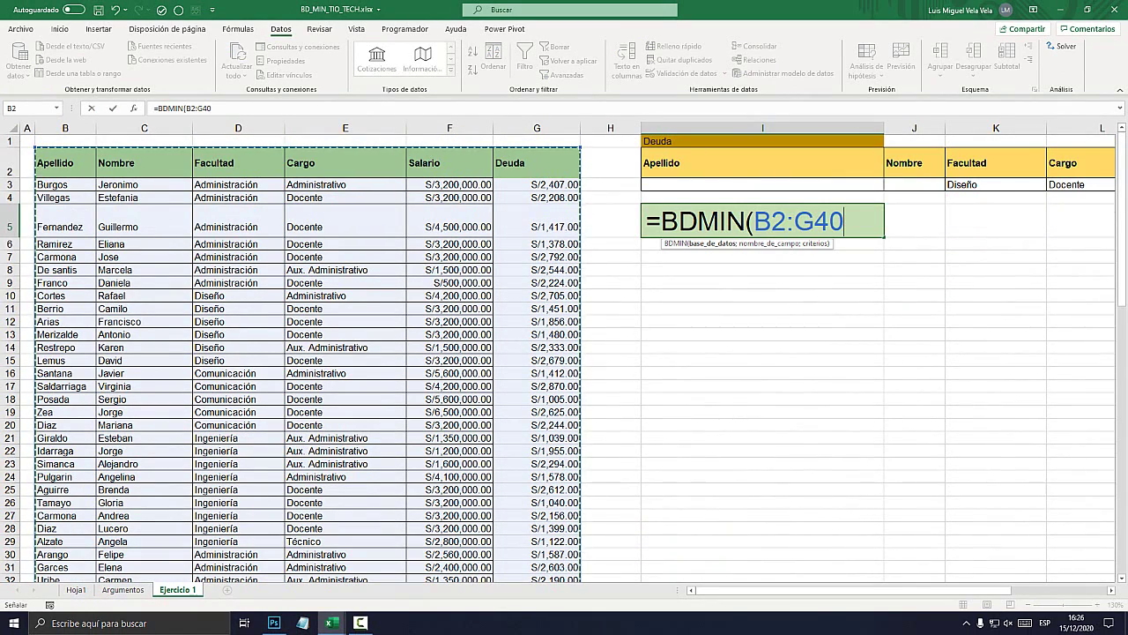
text(;)
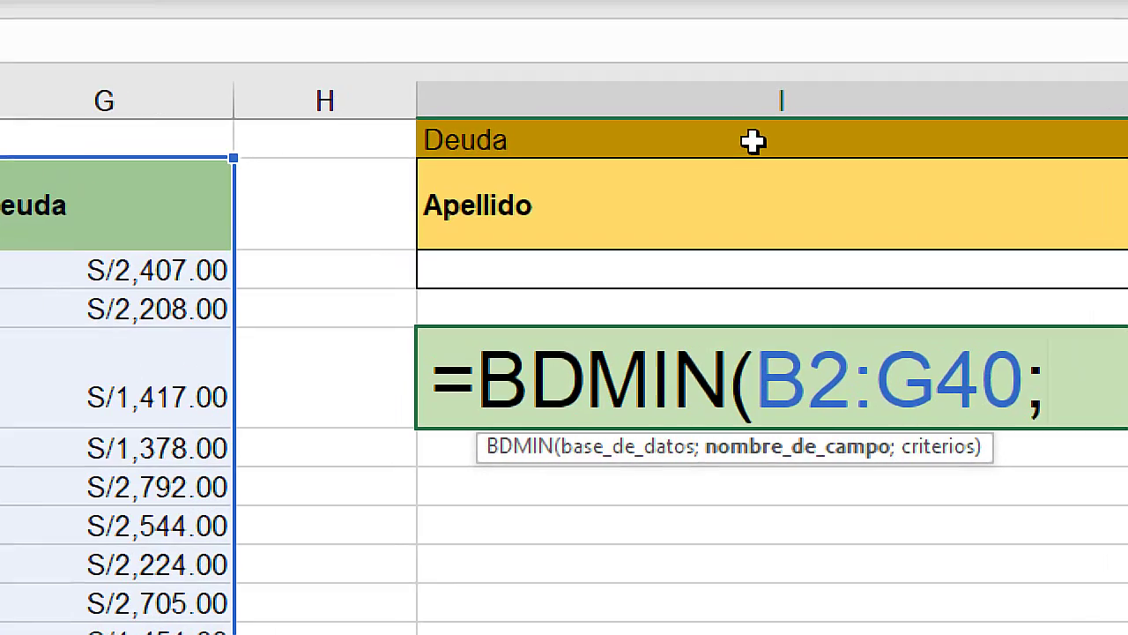
click(514, 139)
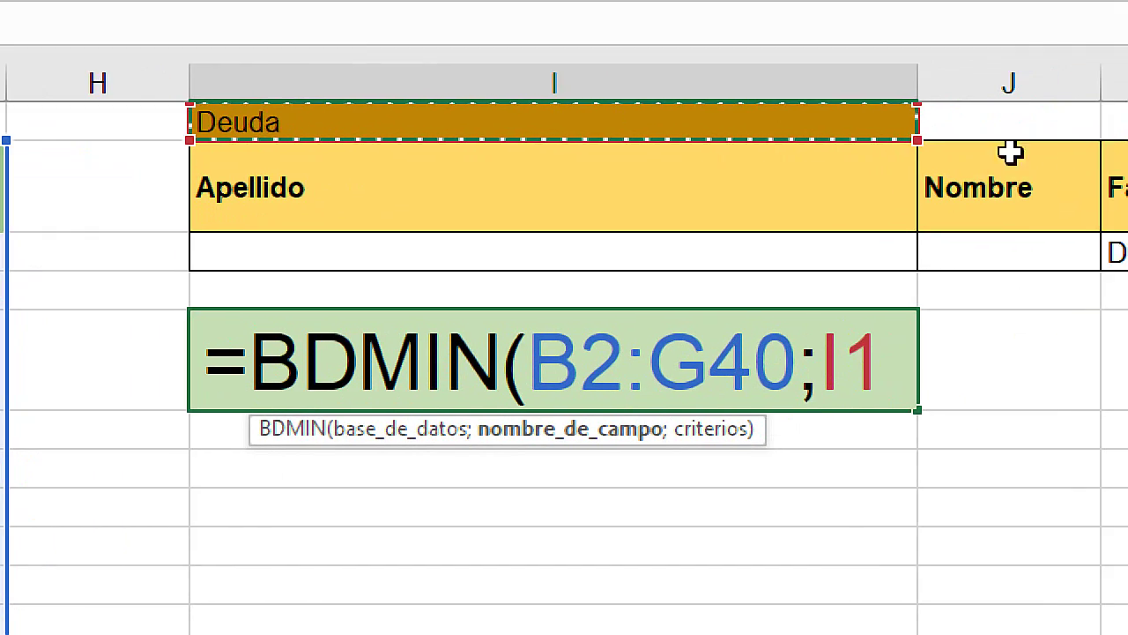
text(;)
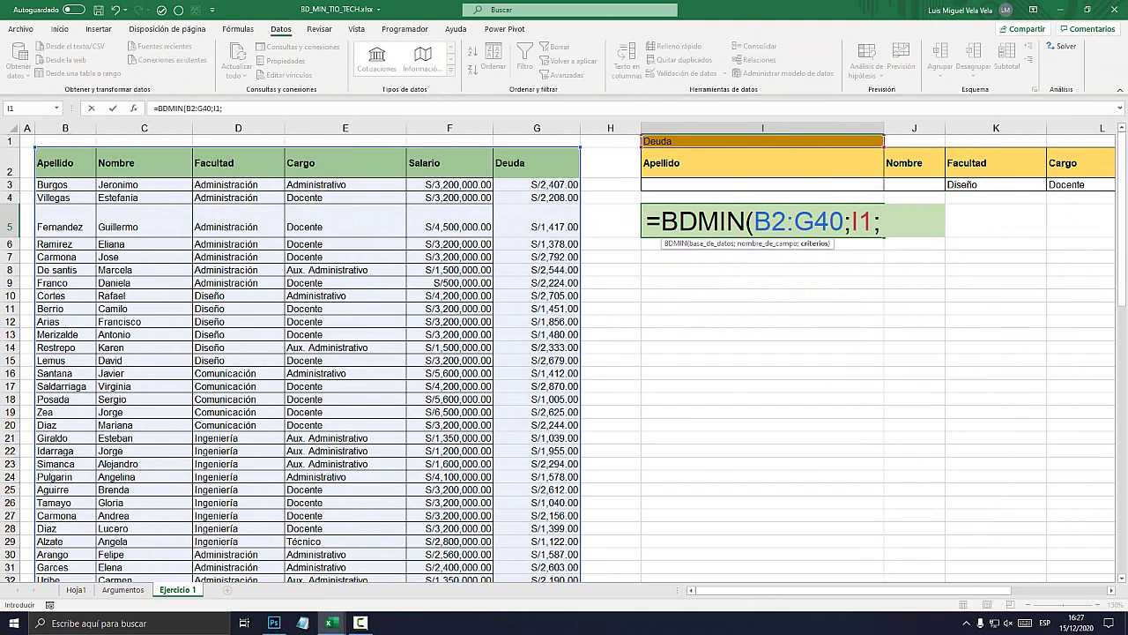
drag(670, 163, 1013, 184)
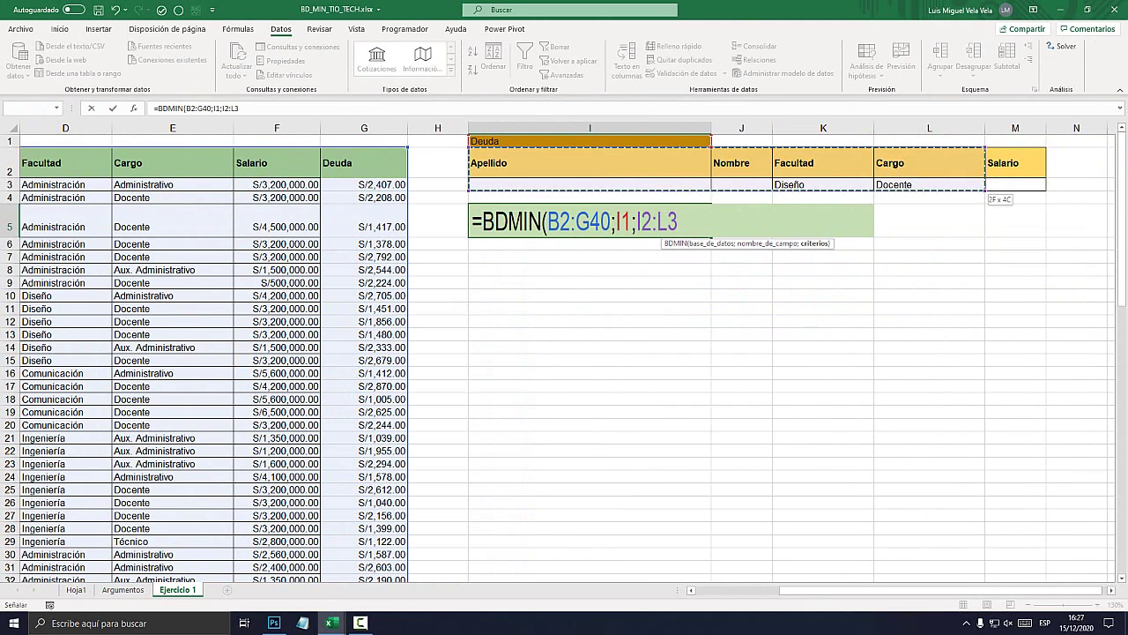
text())
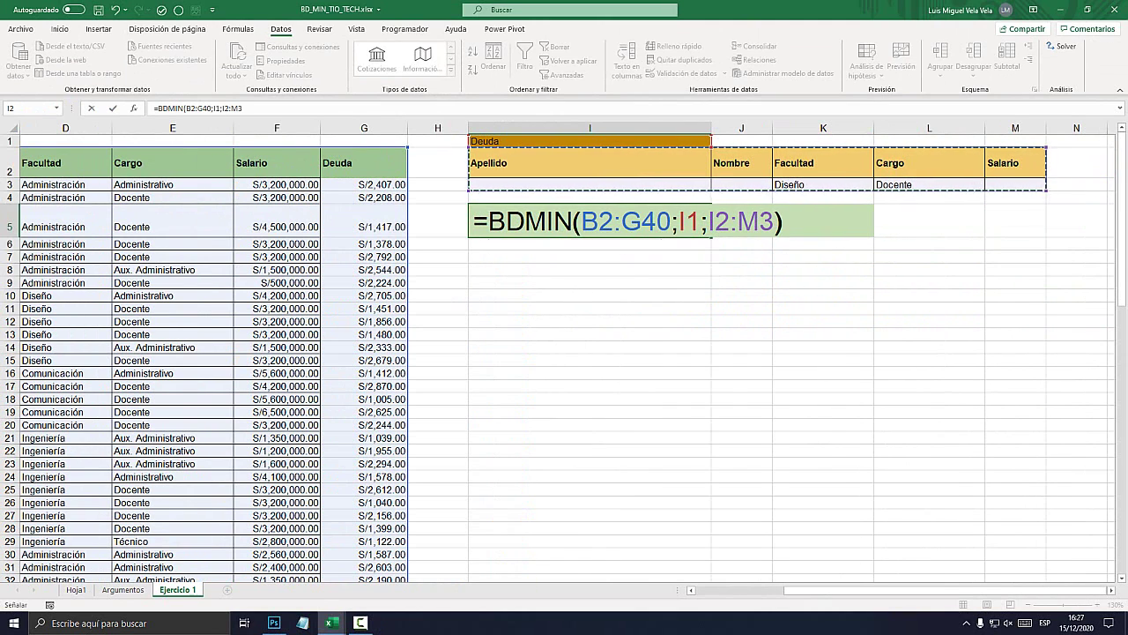
key(Return)
- Switch the I1 field to Salario and back to Deuda
key(Up)
key(Up)
key(Up)
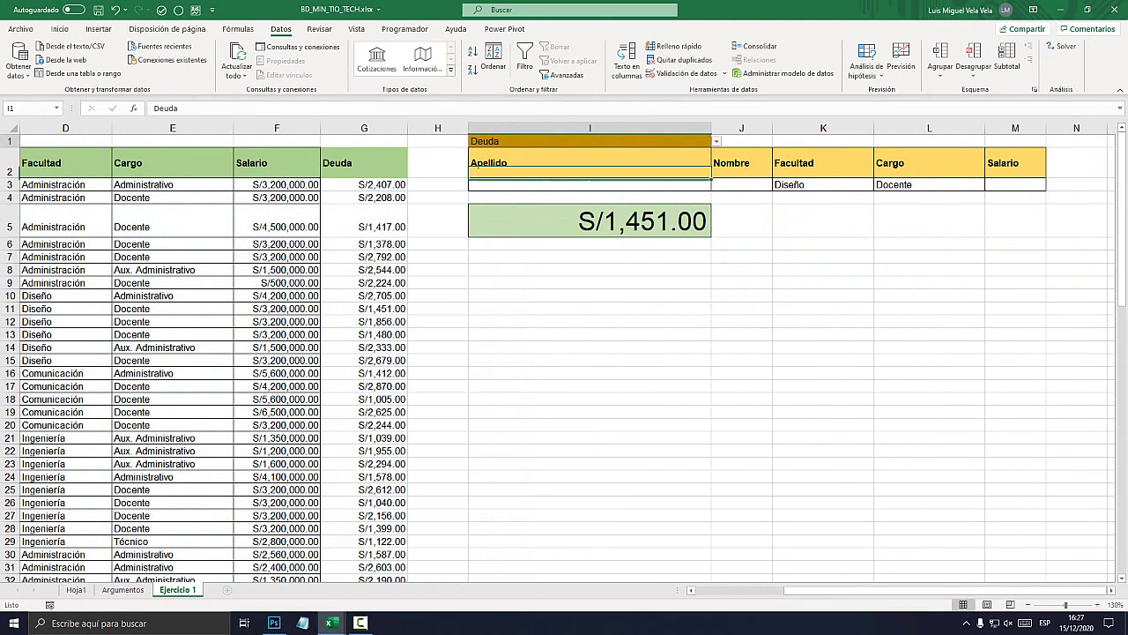
key(Up)
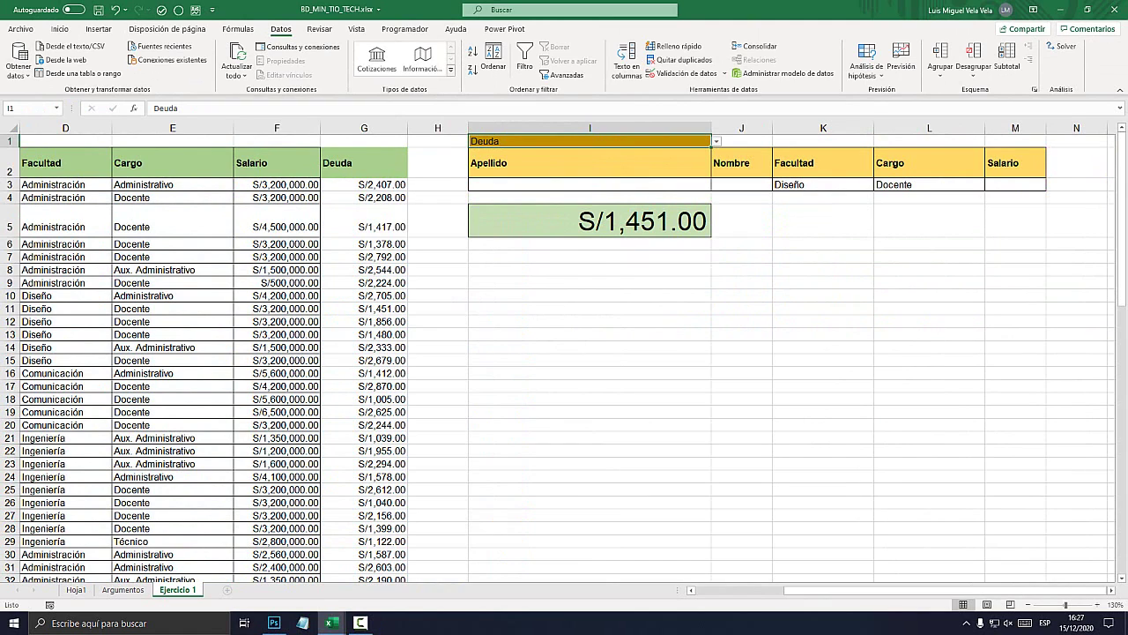
key(alt+Down)
key(Up)
key(Return)
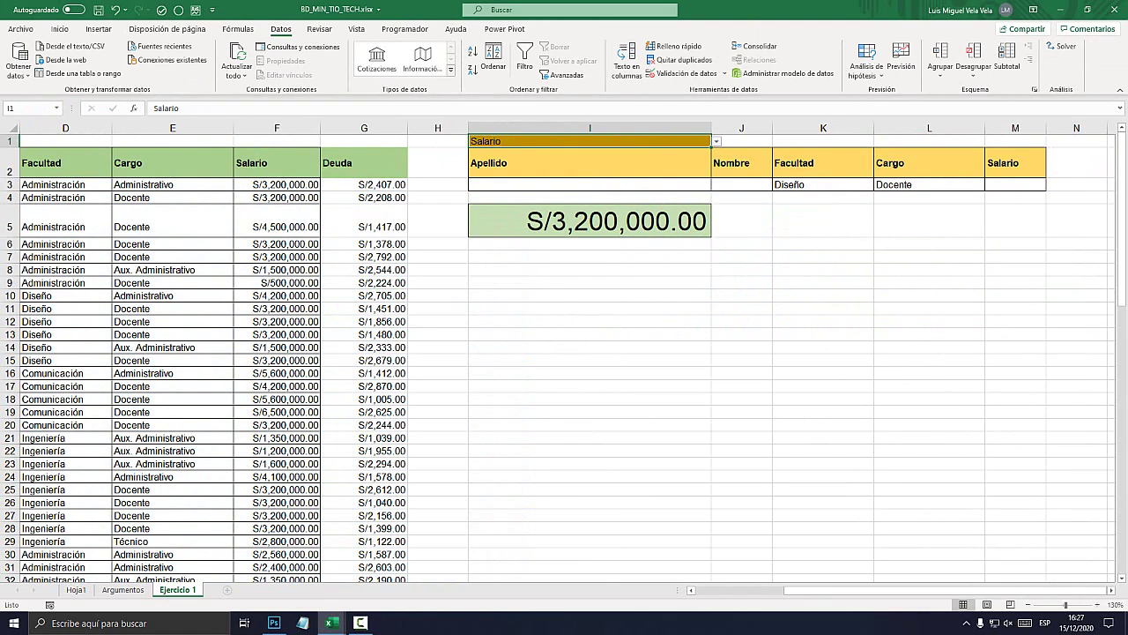
key(alt+Down)
key(Down)
key(Return)
- Set the criteria to Comunicación in K3 and Administrativo in L3
click(822, 184)
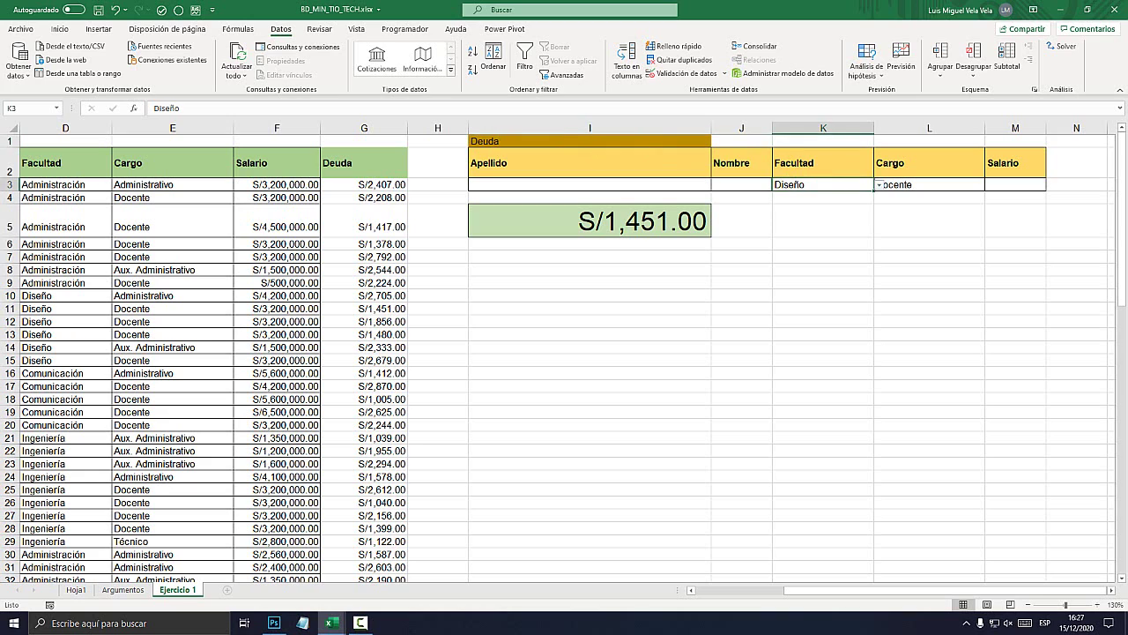
key(alt+Down)
key(Down)
key(Return)
key(Tab)
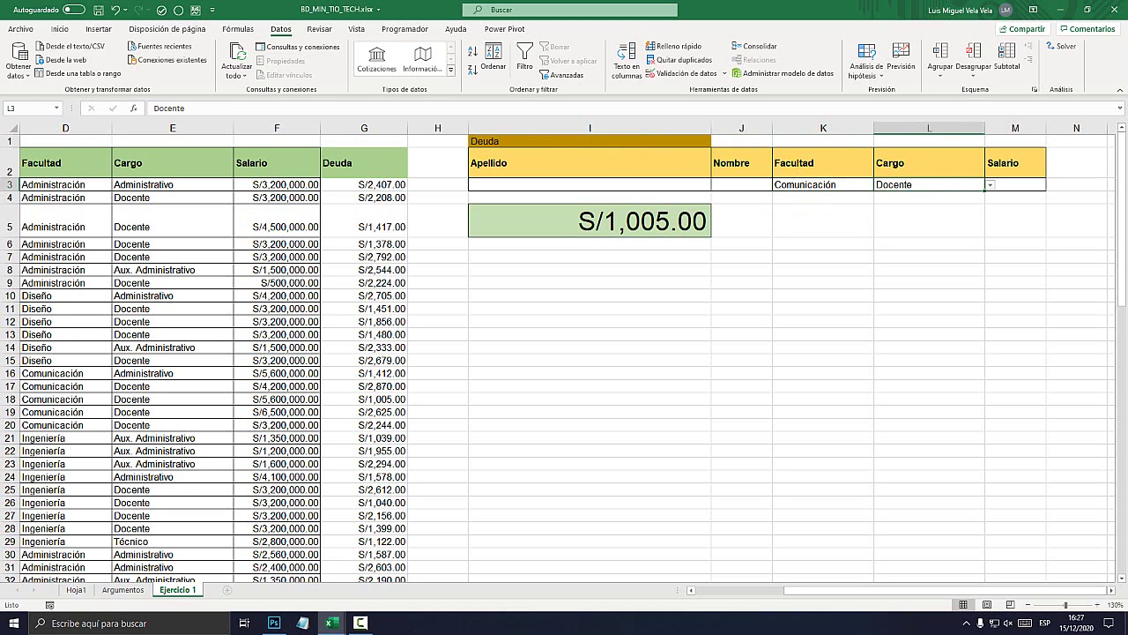
key(alt+Down)
key(Up)
key(Return)
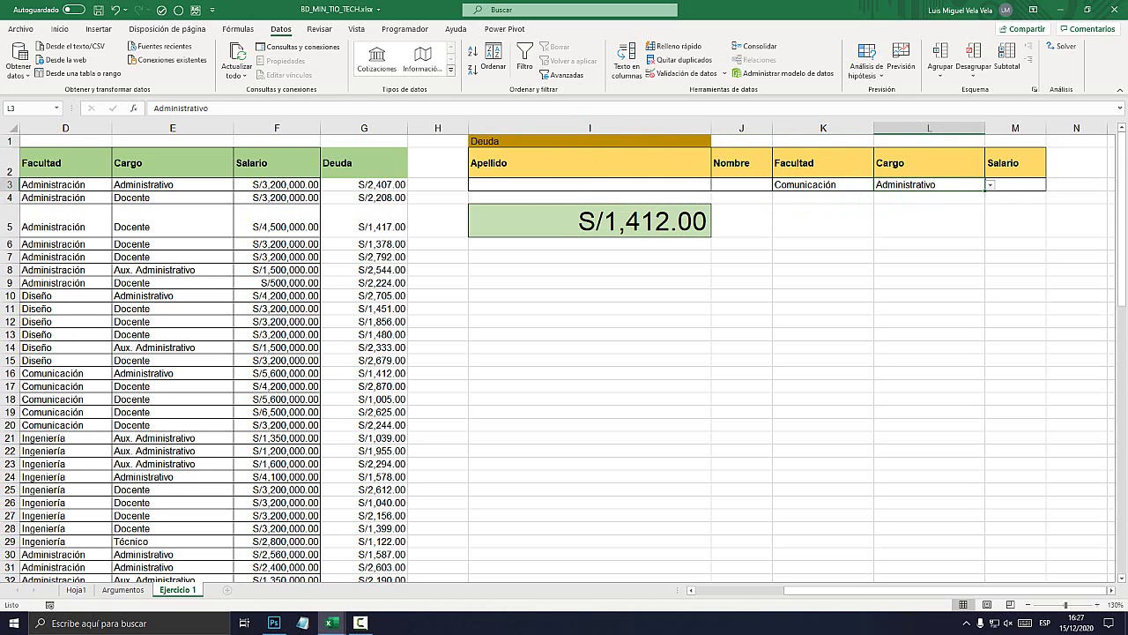
drag(881, 590, 794, 589)
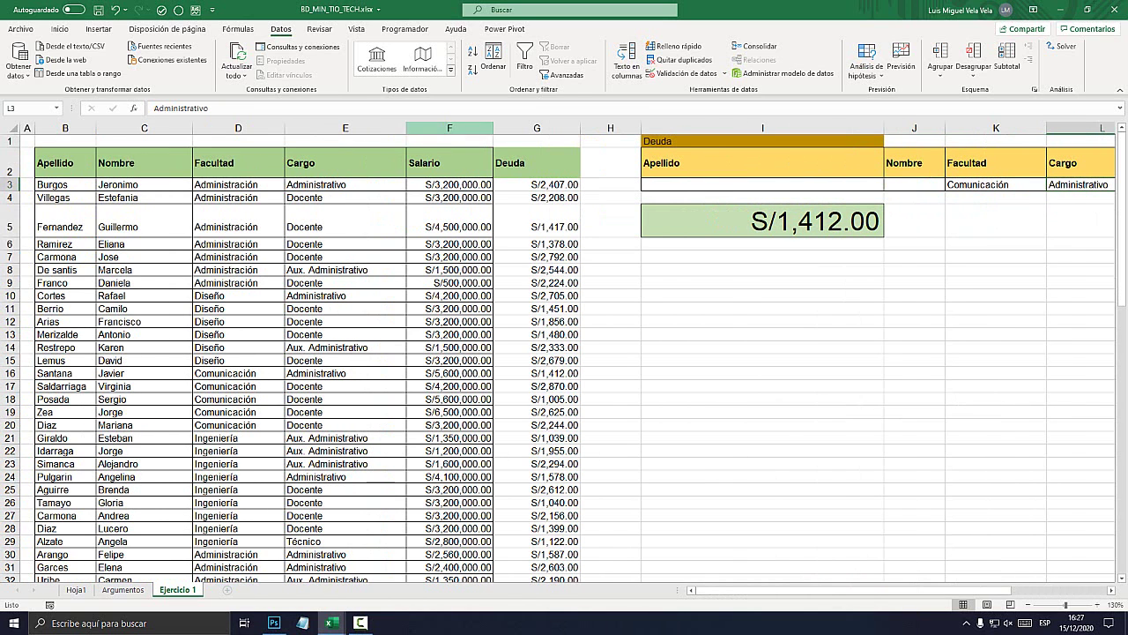
click(450, 128)
mouse_move(493, 137)
mouse_down()
mouse_move(541, 137)
mouse_move(144, 136)
mouse_up()
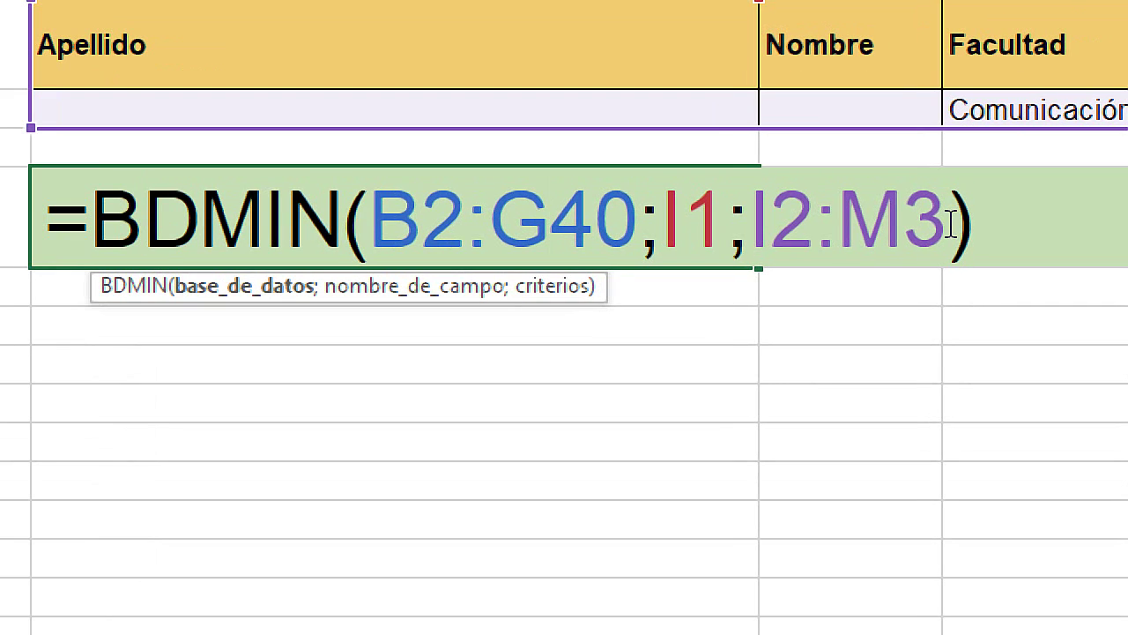
drag(944, 223, 851, 225)
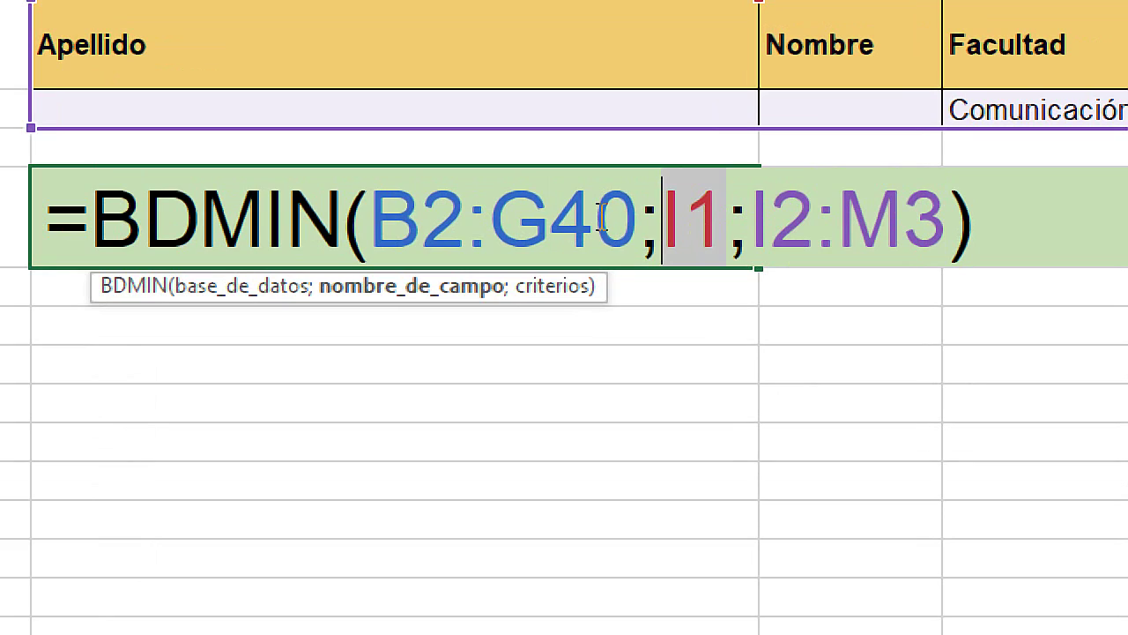
drag(649, 223, 371, 223)
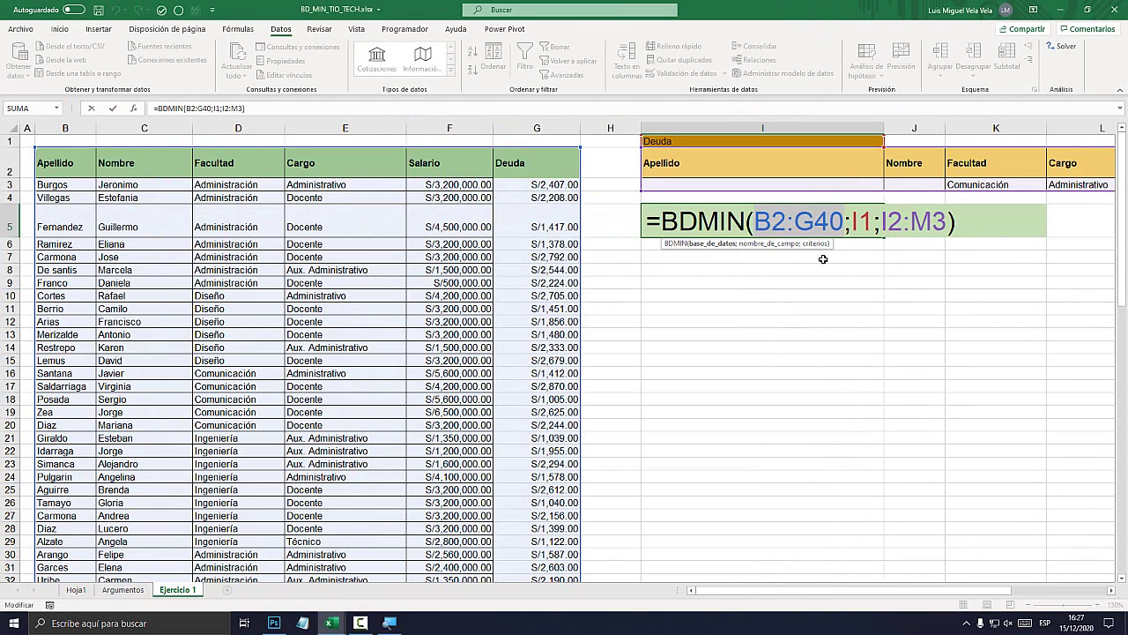
key(ctrl+Return)
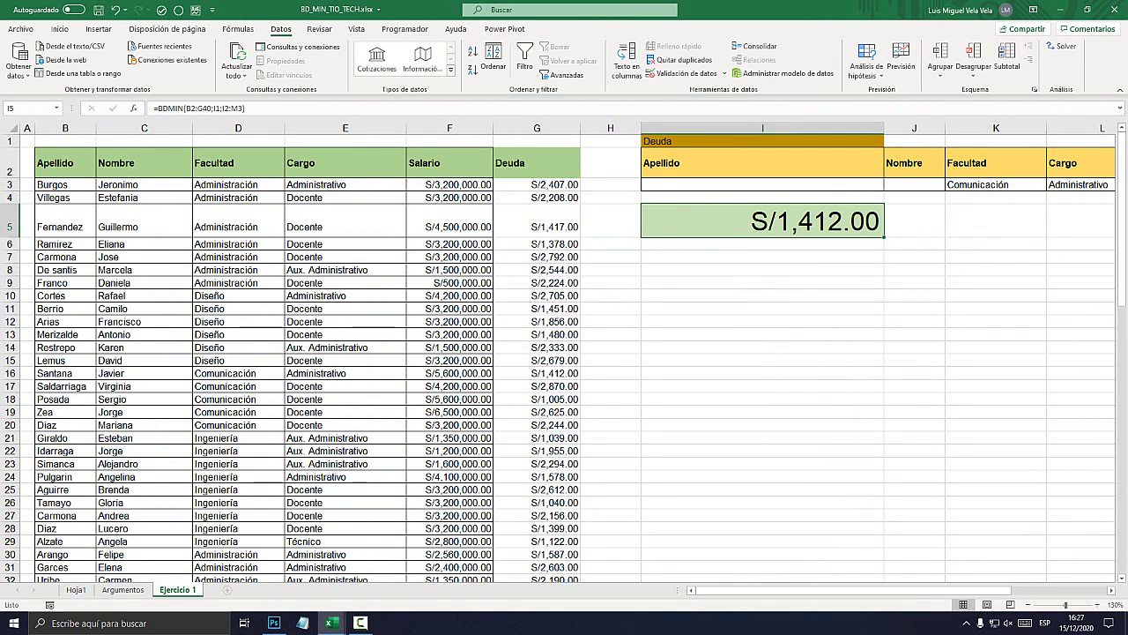